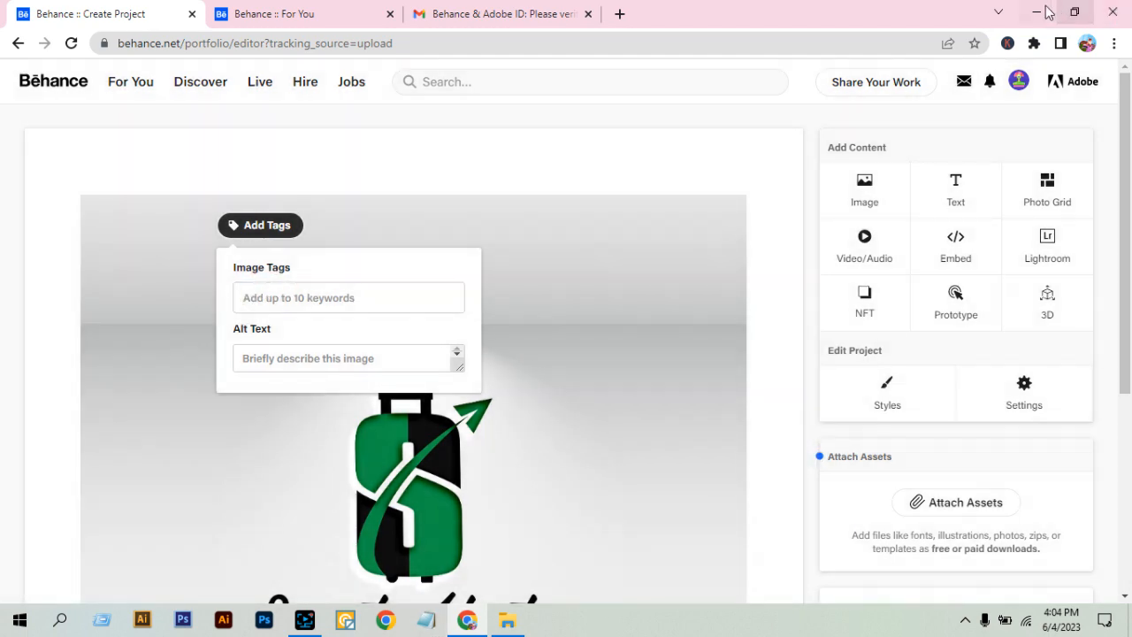
Minimize the browser and File Explorer, and open Logo keyword.txt from the desktop in Notepad.
left_click(1035, 12)
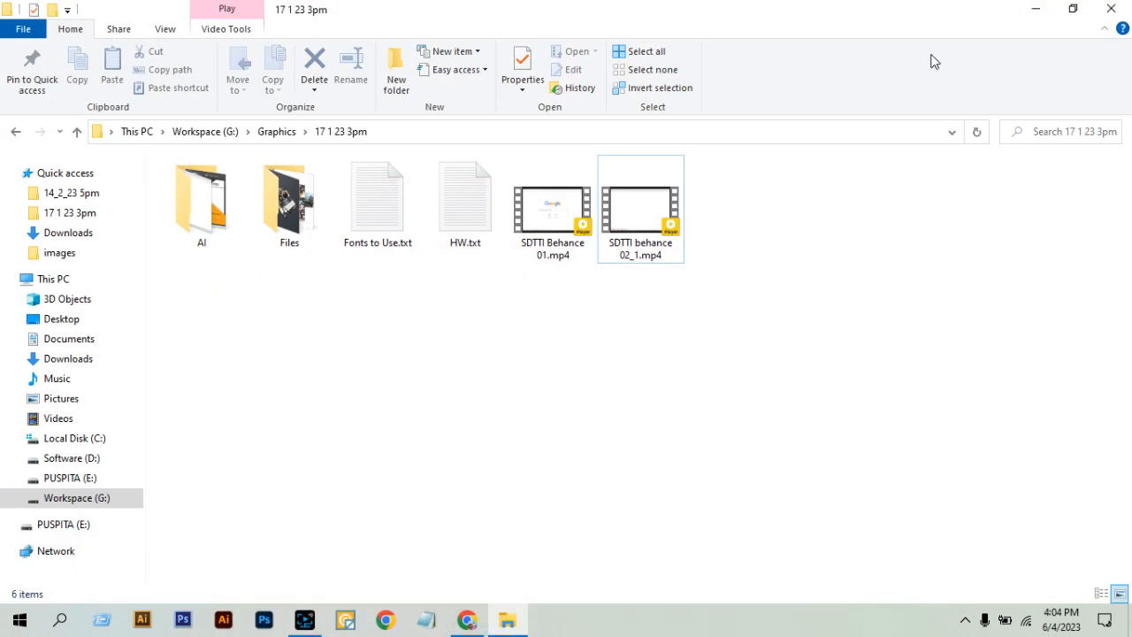
left_click(1035, 9)
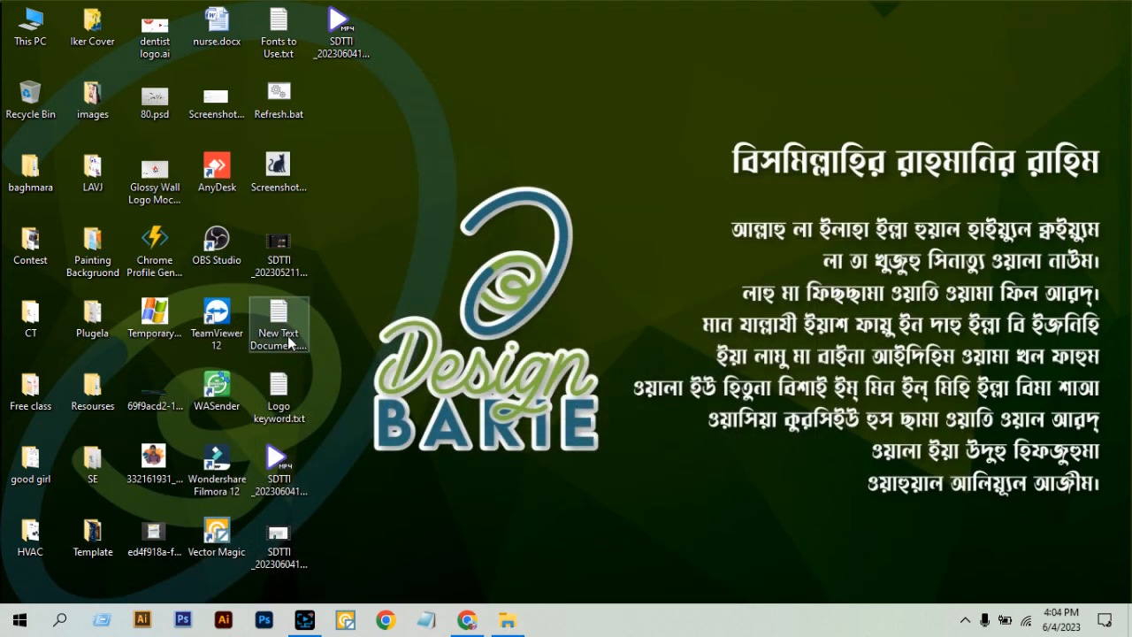
double_click(275, 400)
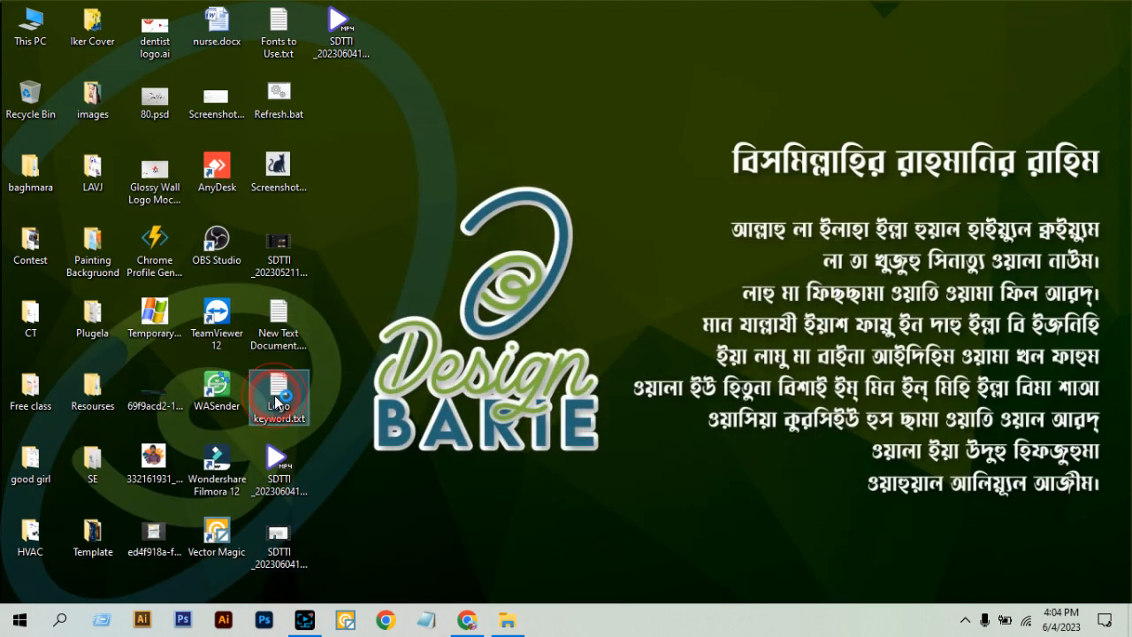
left_click(556, 184)
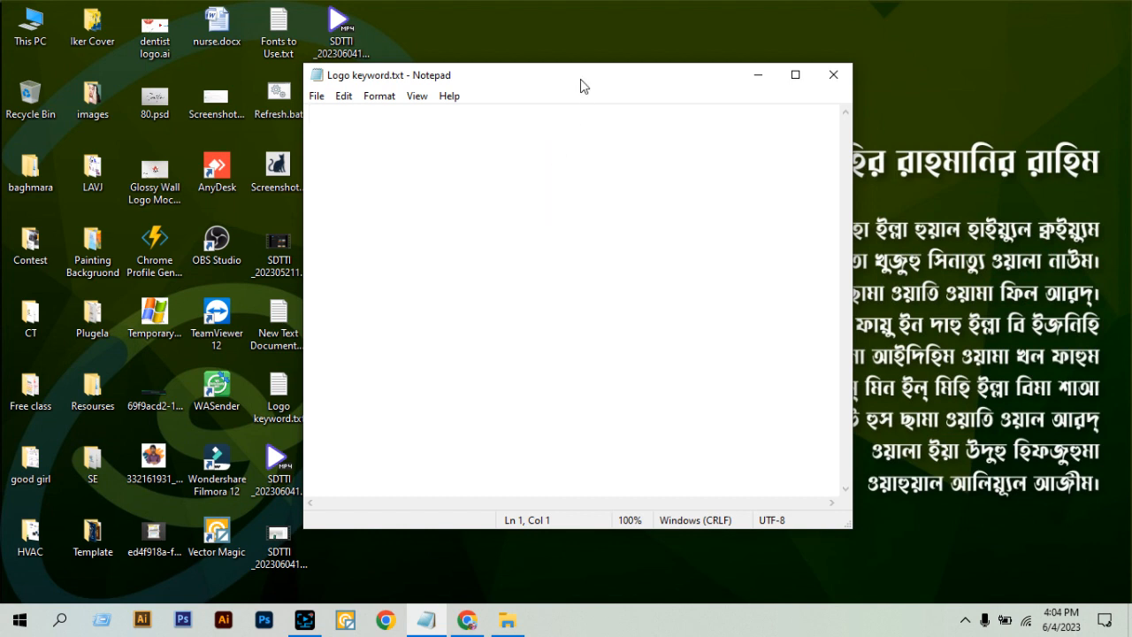
left_click_drag(580, 79, 631, 94)
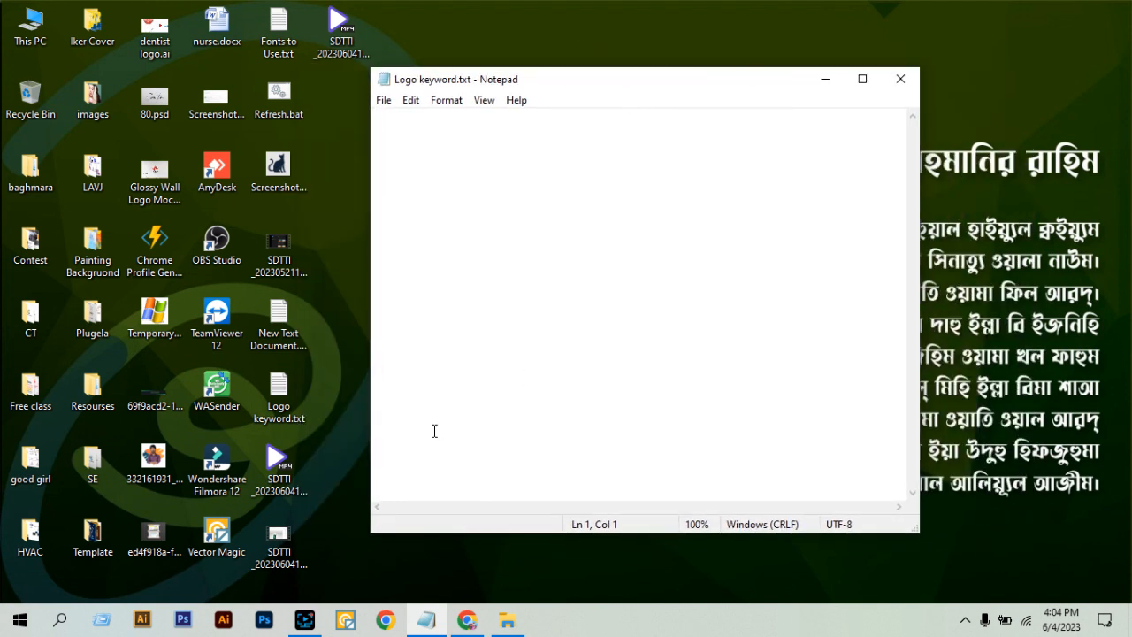
Switch back to the Behance project in Chrome and add the image tag "travel logo" to the green logo image.
left_click(472, 624)
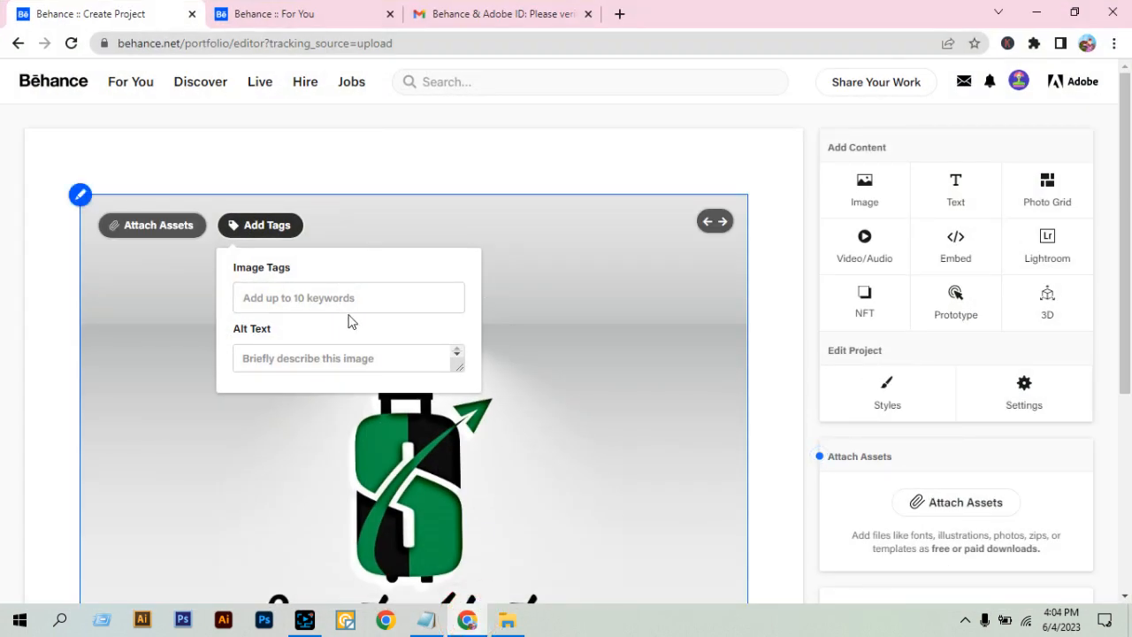
left_click(350, 298)
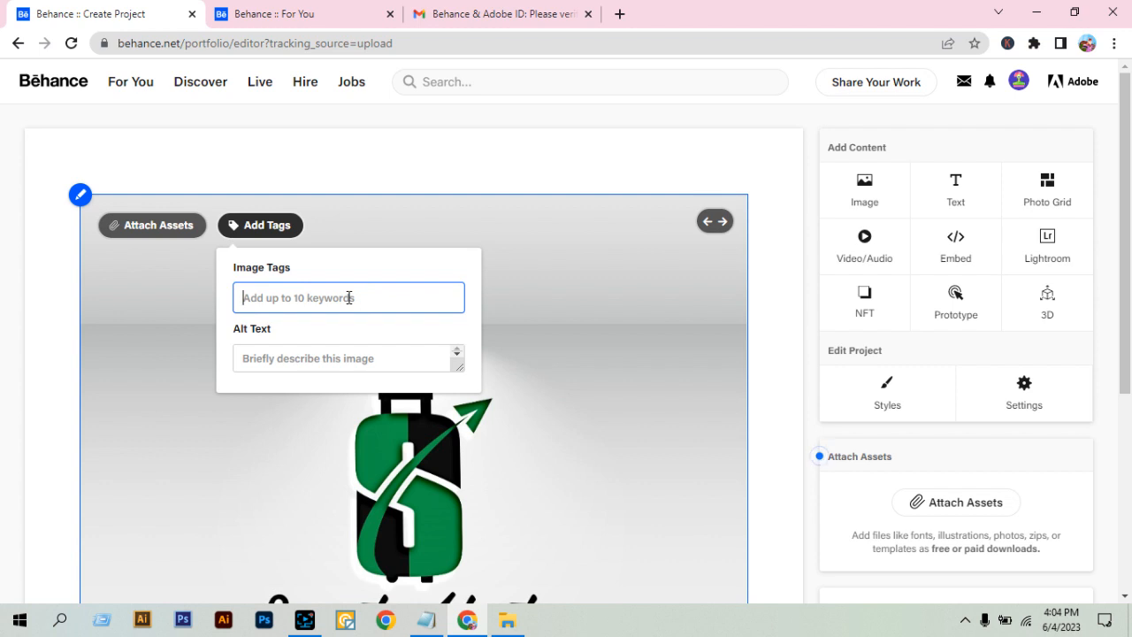
type("travel logo")
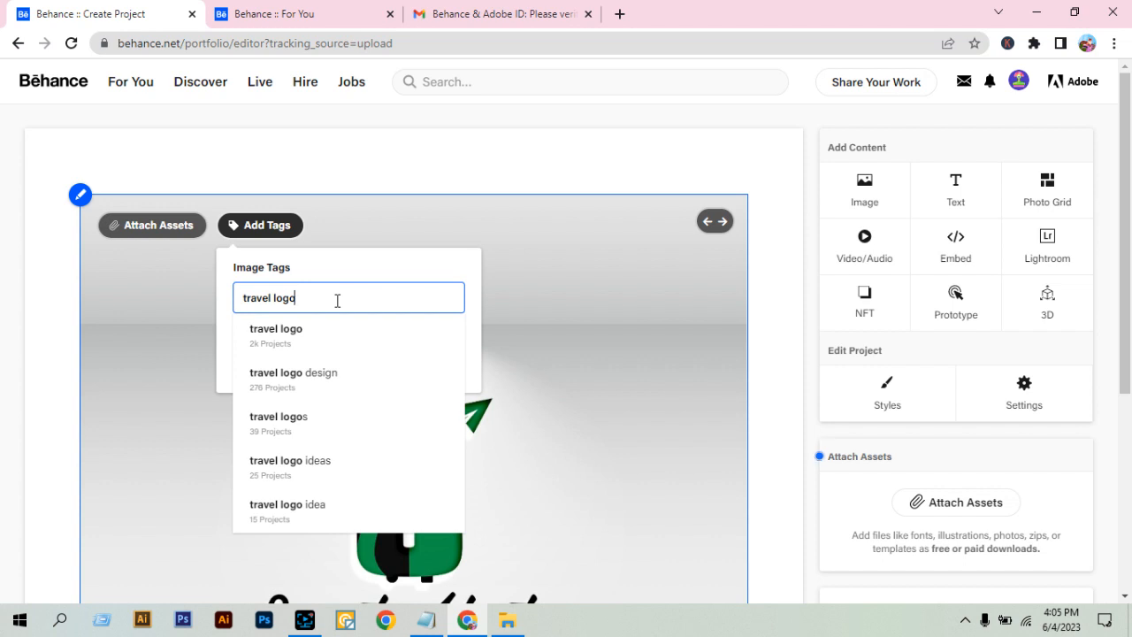
key("Return")
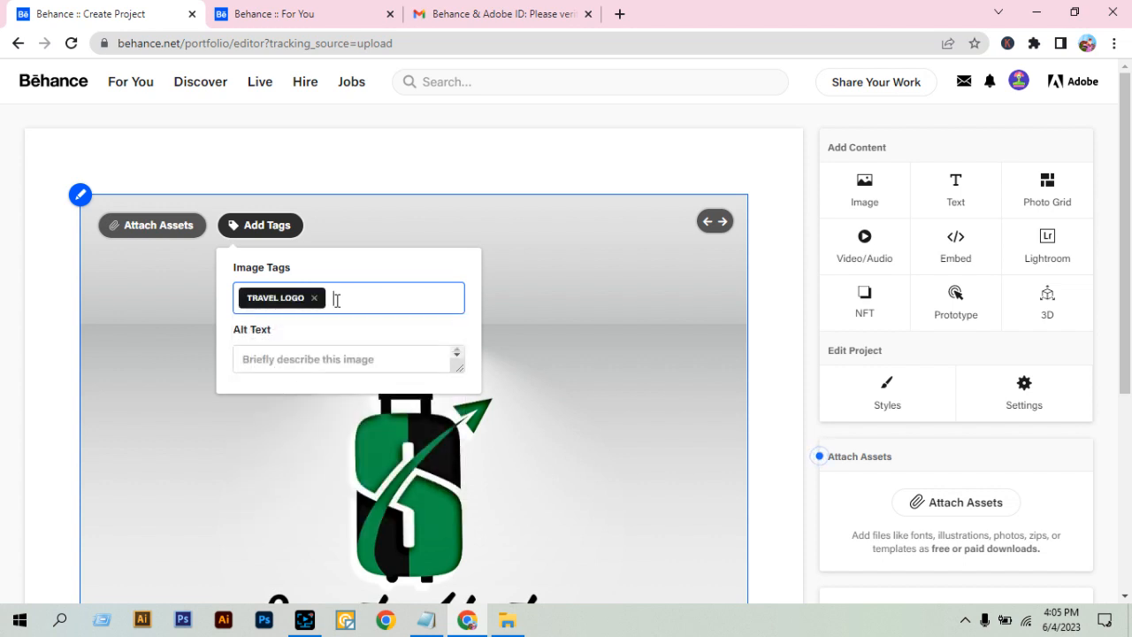
Add "tours and travel logo" as another image tag.
type("tourl")
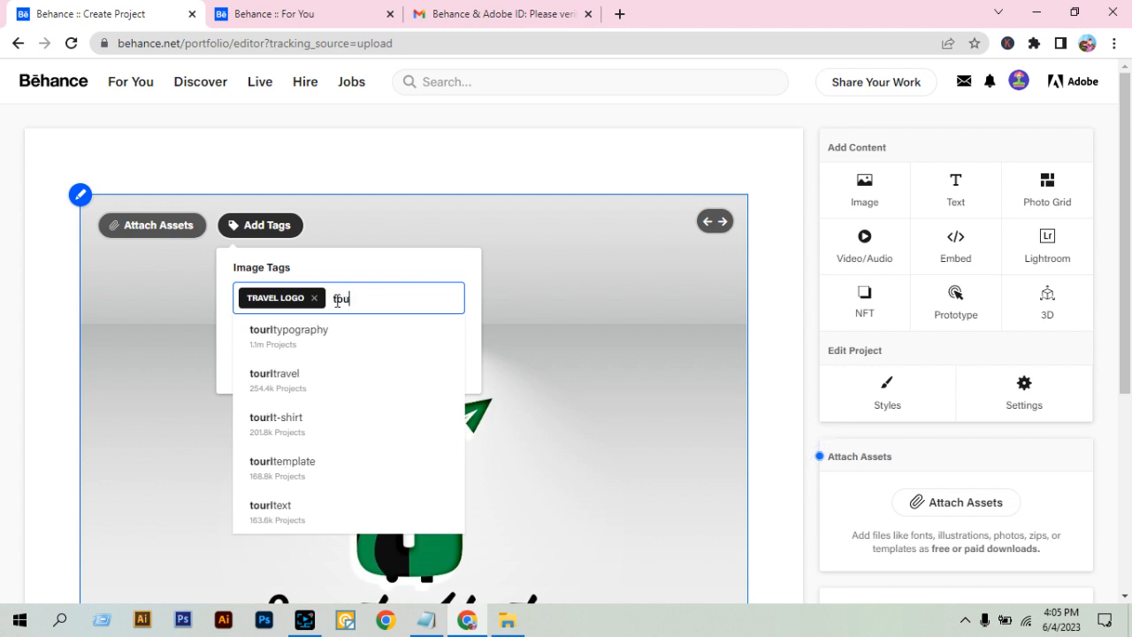
key("BackSpace")
key("BackSpace")
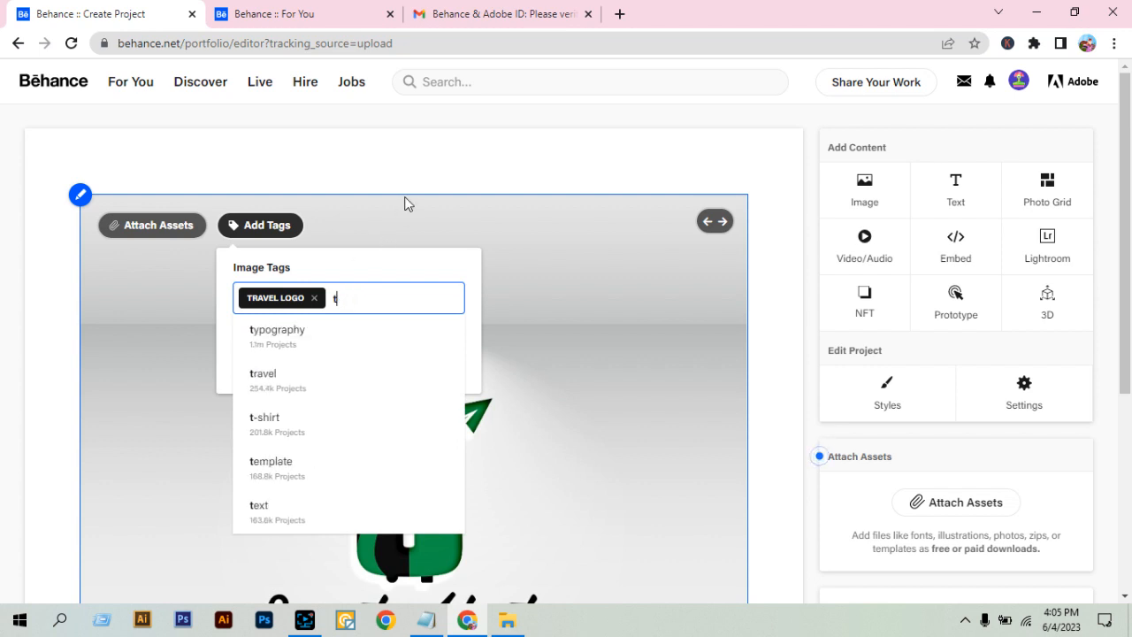
type("ours")
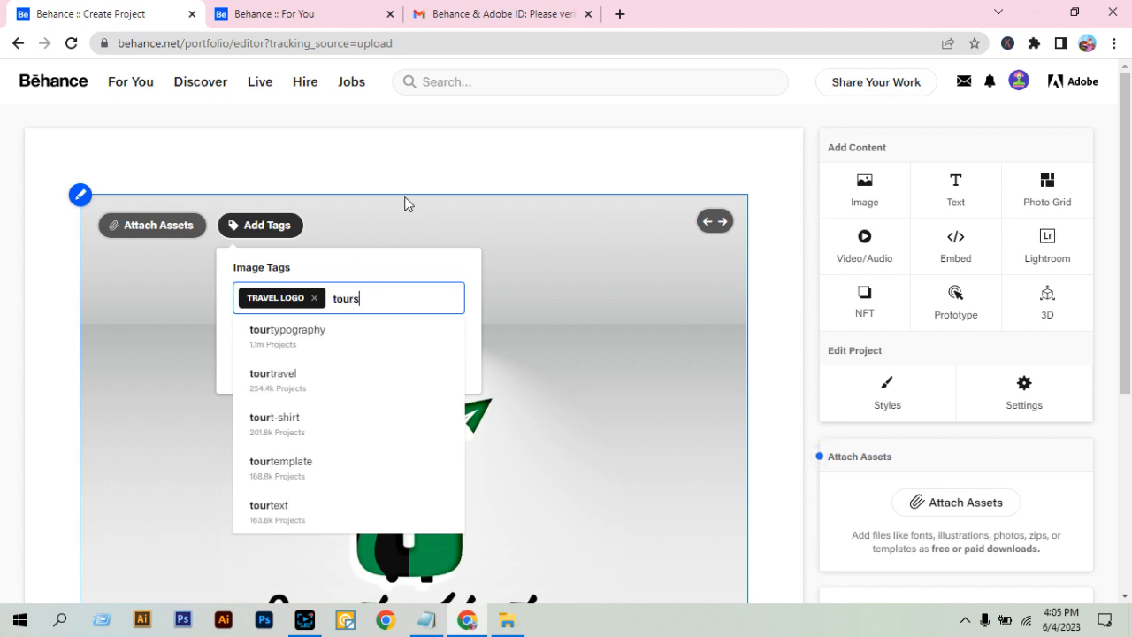
type(" and")
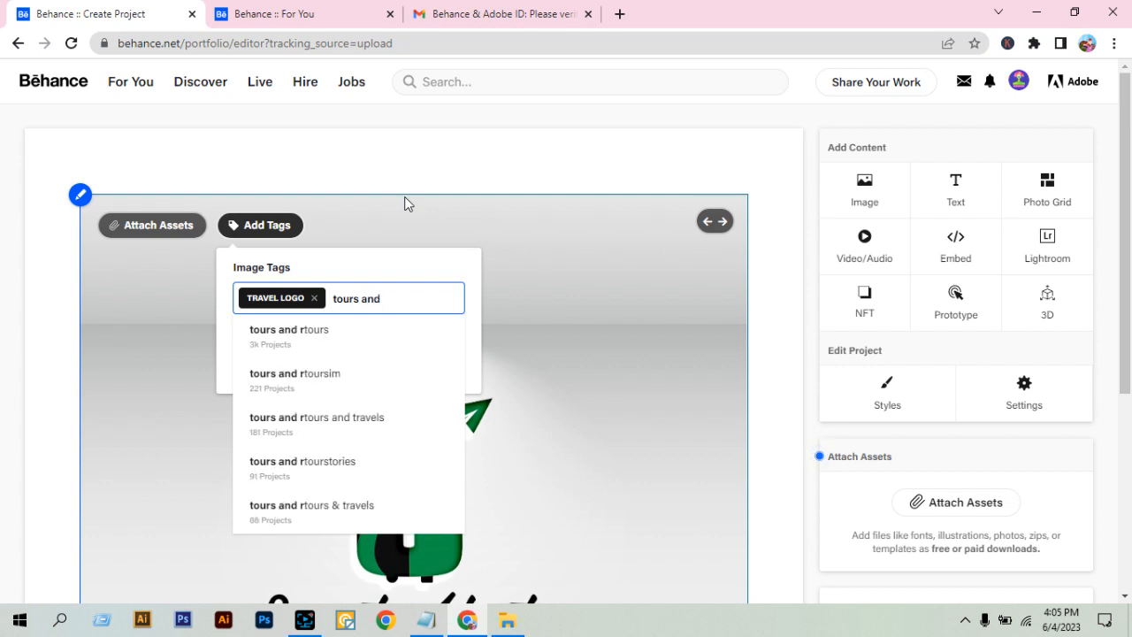
type(" travel l")
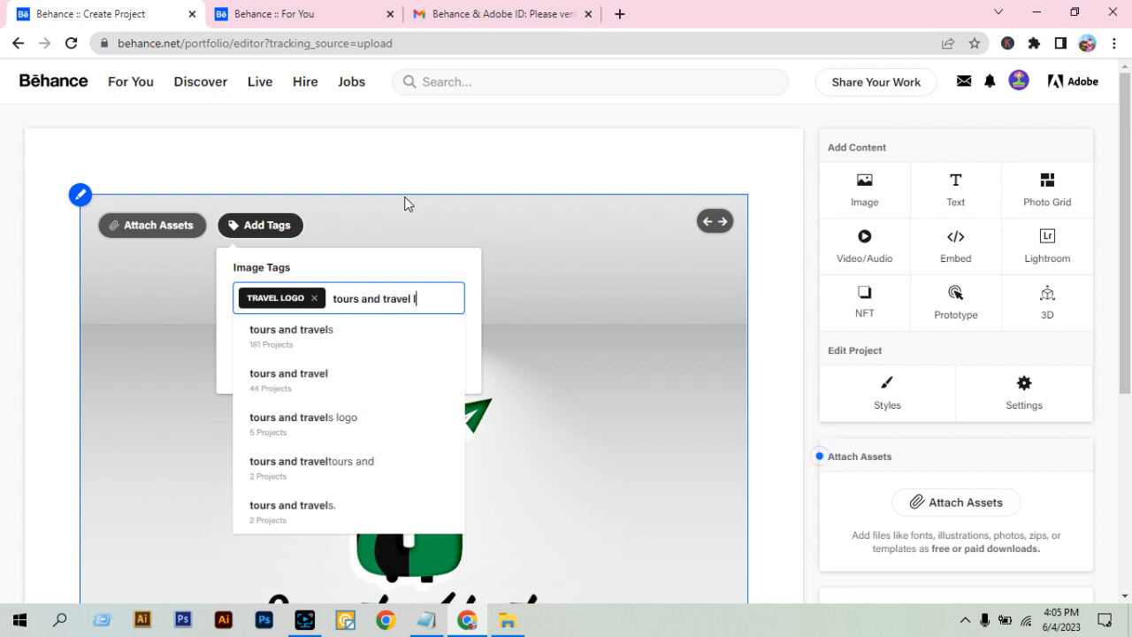
type("ogo")
key("Return")
Add the image tag "logo design" to the green logo image.
type("logo")
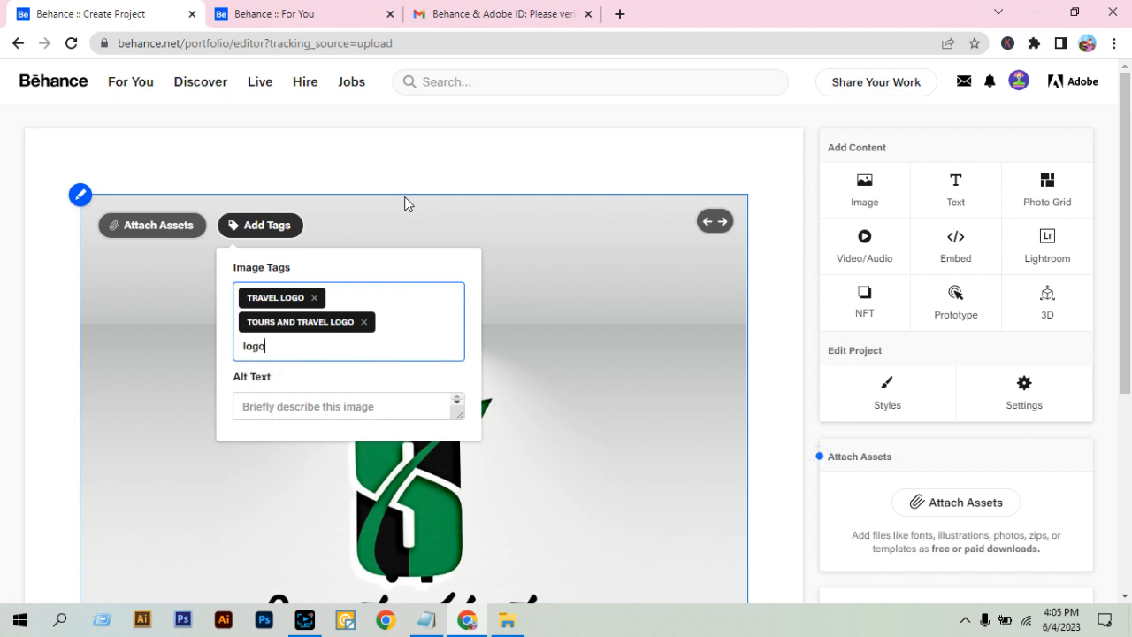
type(" desig")
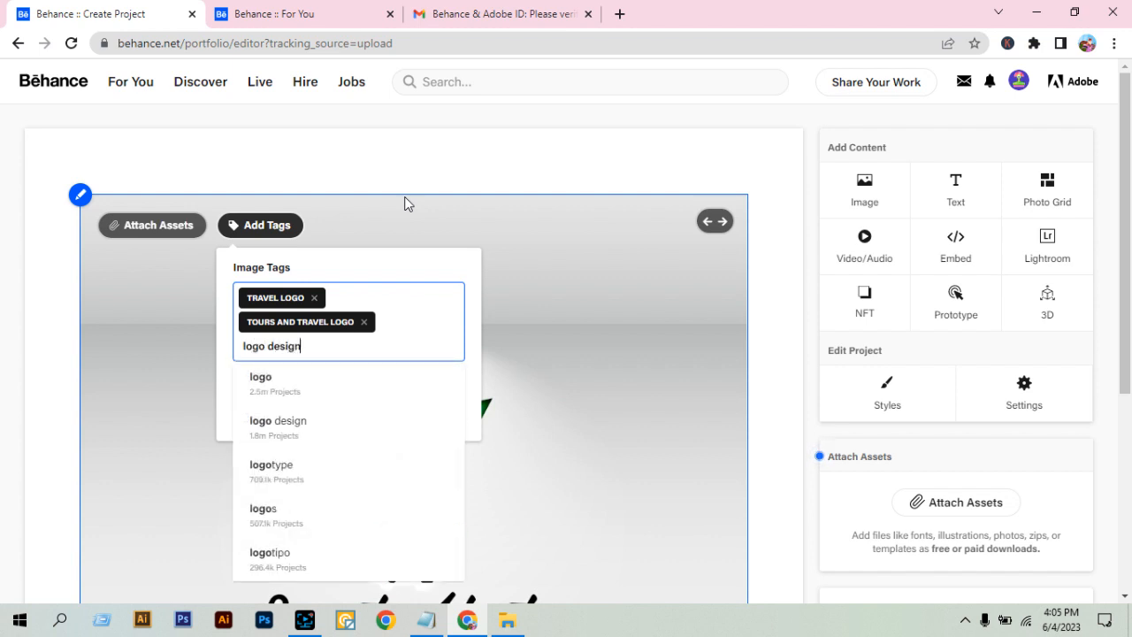
type("n")
key("Return")
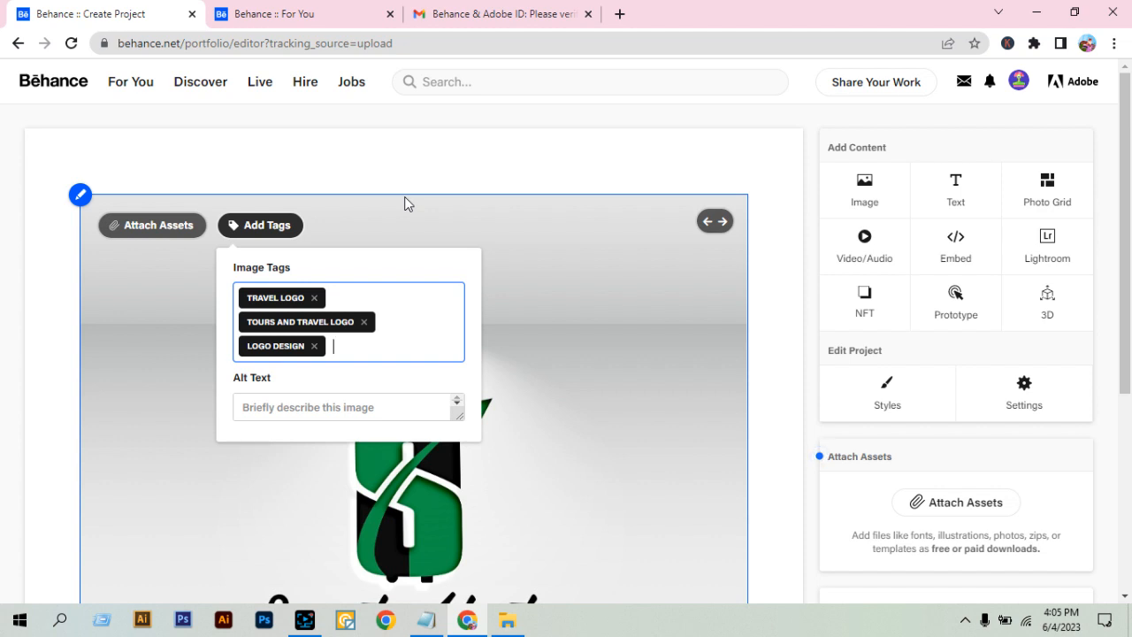
Add two more image tags, "travel" and "creative logo".
type("travel")
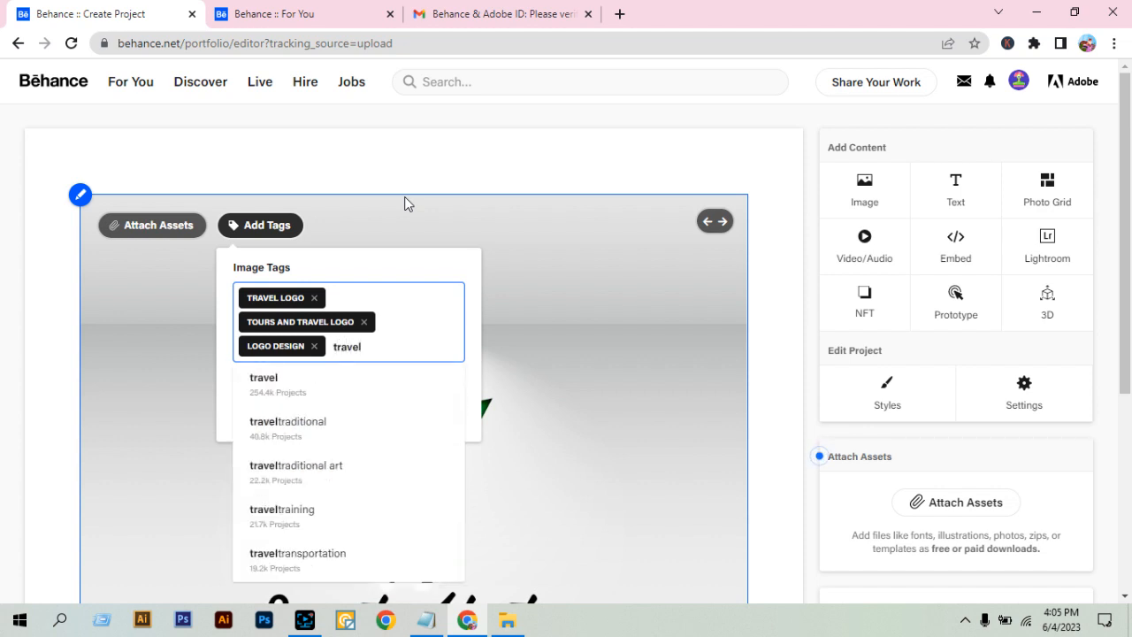
key("Return")
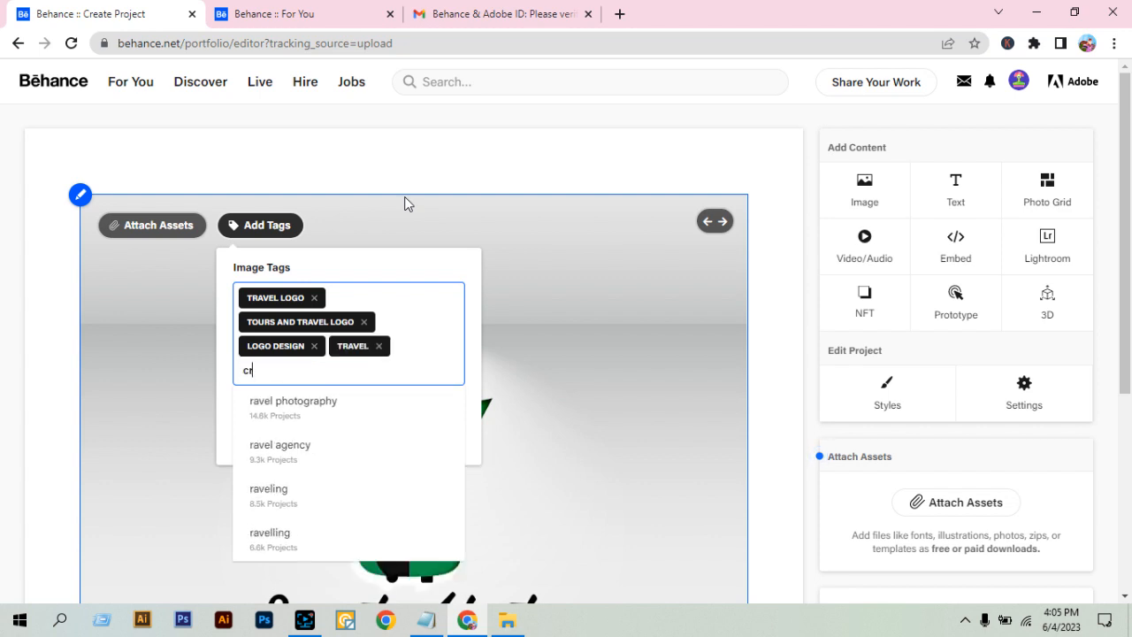
type("creative logo")
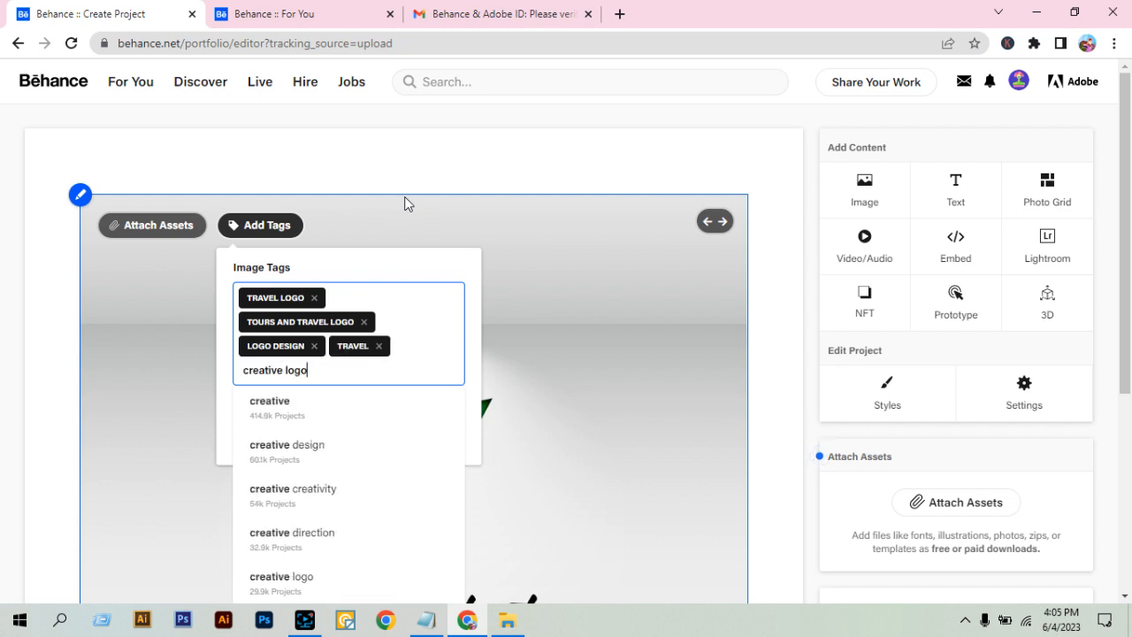
key("Return")
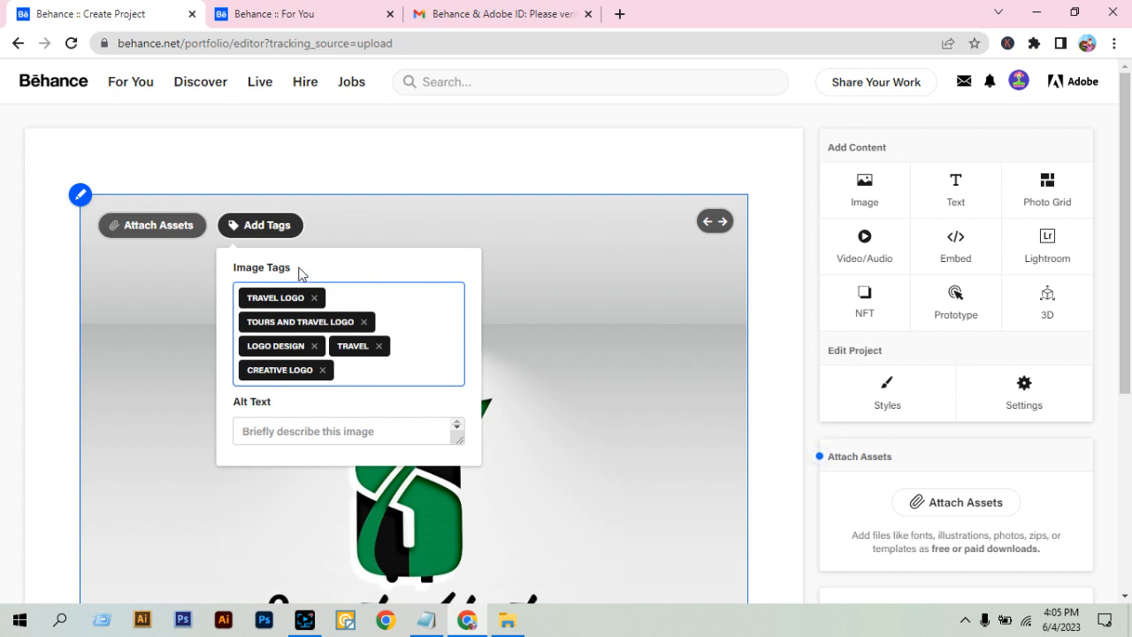
Insert the image Asset 2.jpg from the Logo design 01 folder below the first project image.
scroll(389, 310, "down", 4)
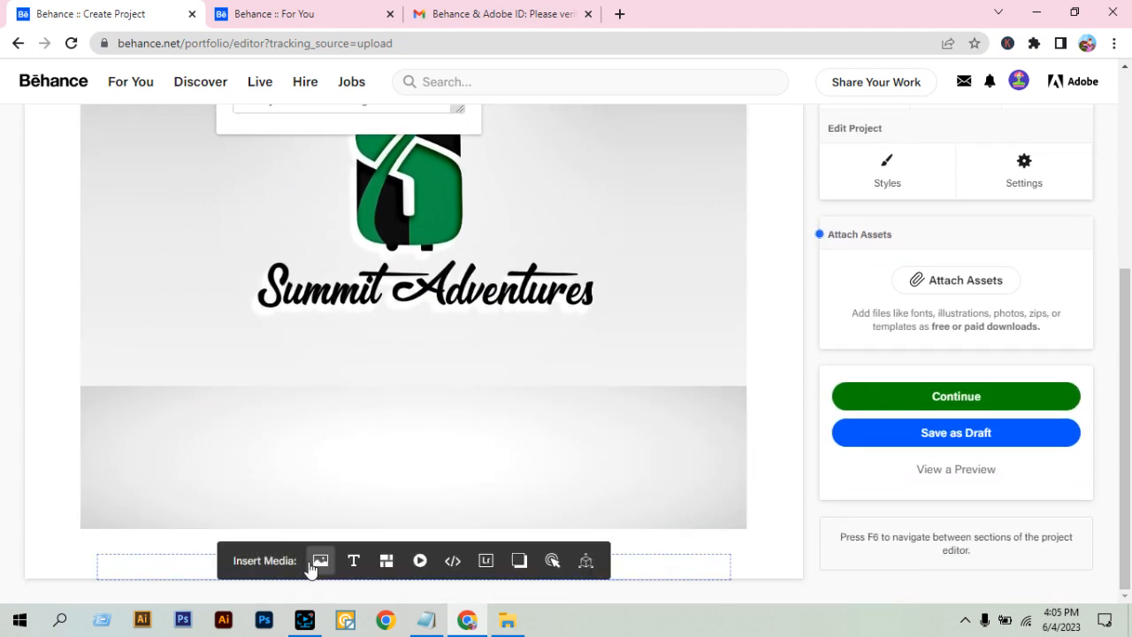
left_click(30, 349)
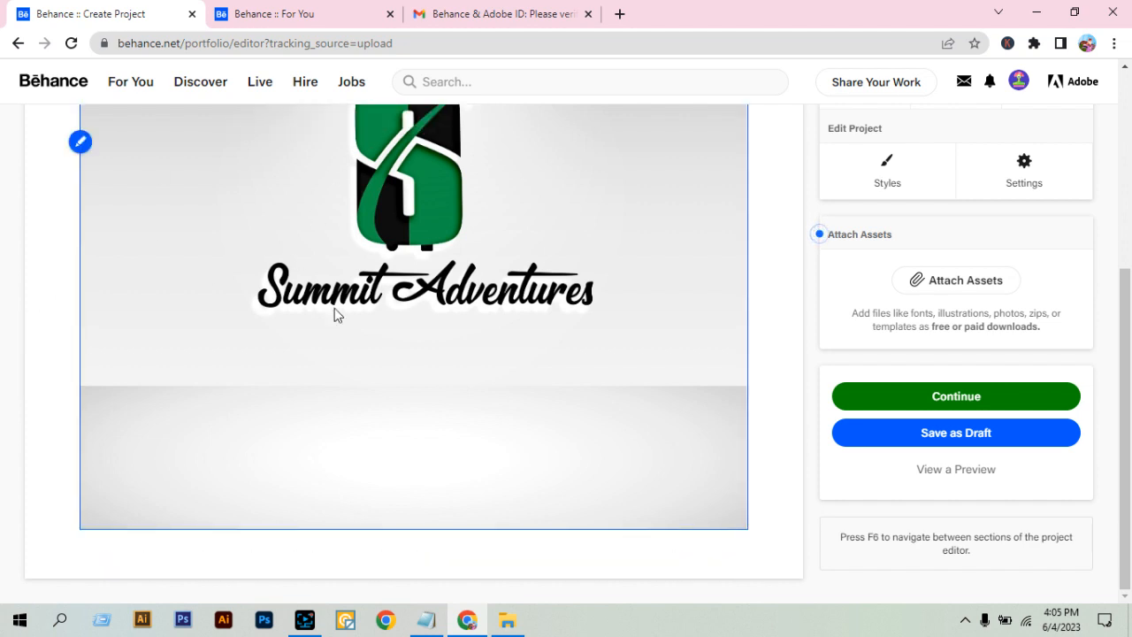
mouse_move(354, 561)
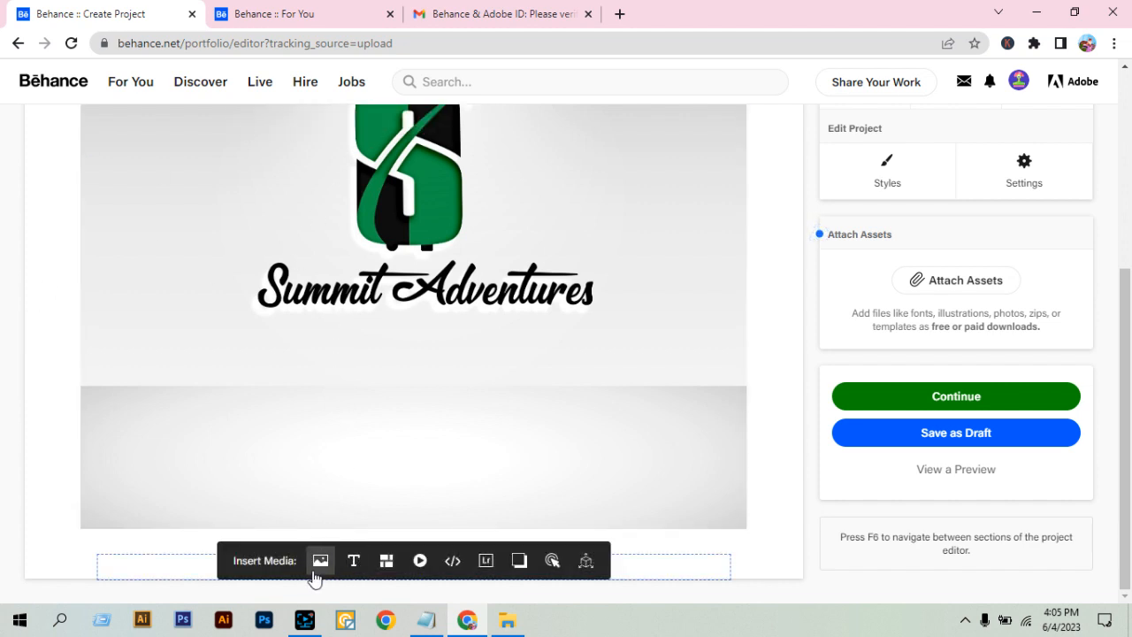
left_click(320, 562)
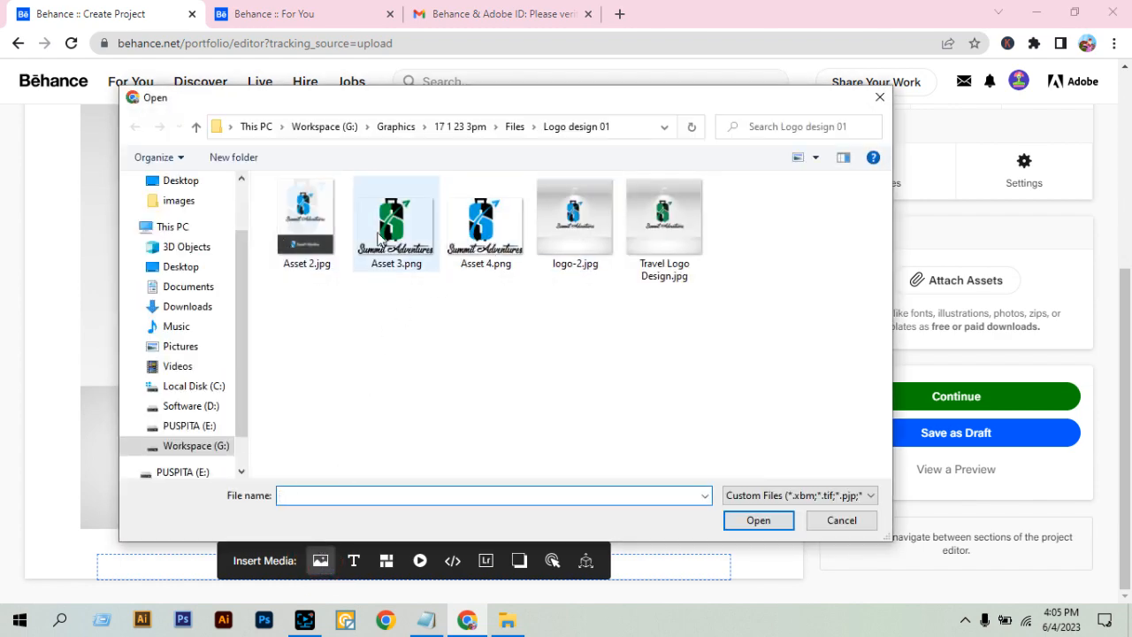
left_click(335, 236)
double_click(334, 236)
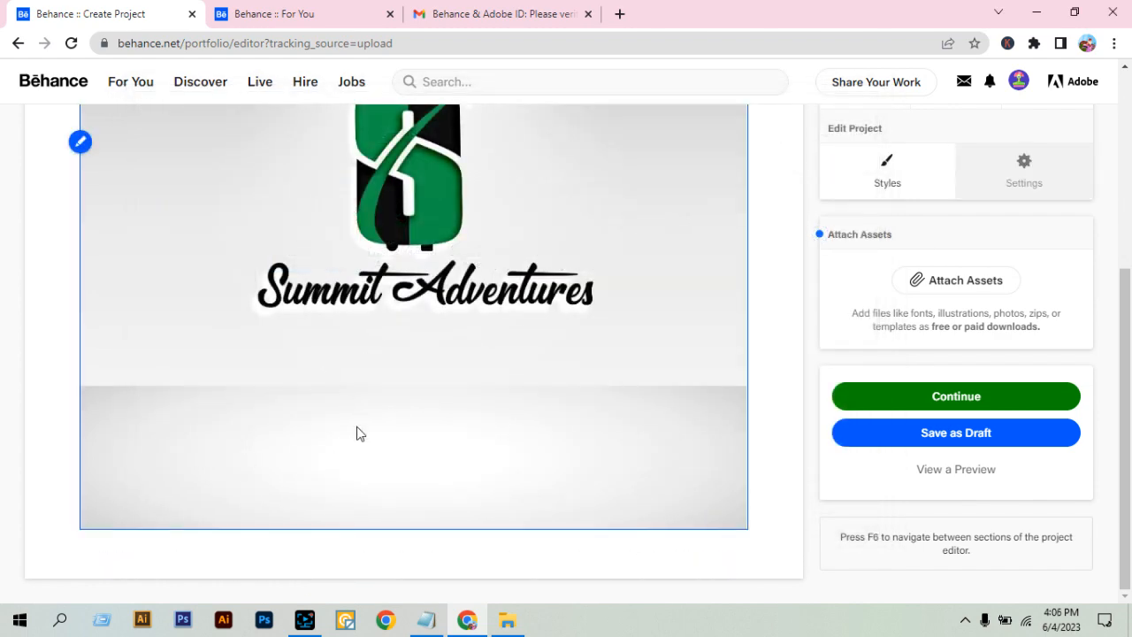
scroll(150, 281, "up", 9)
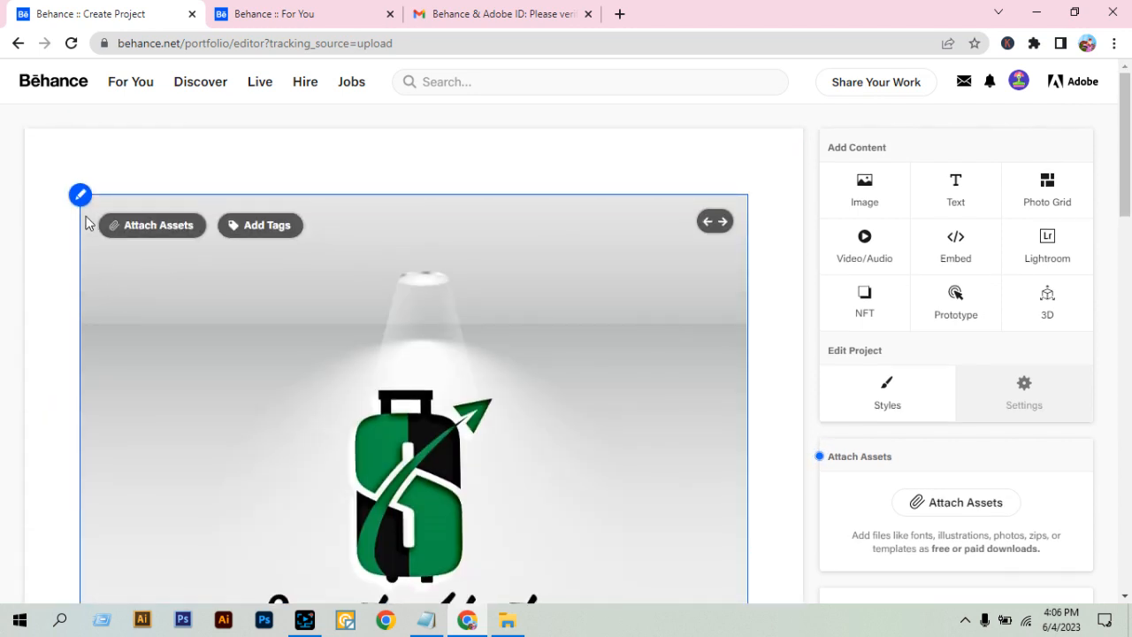
left_click(81, 195)
left_click(88, 237)
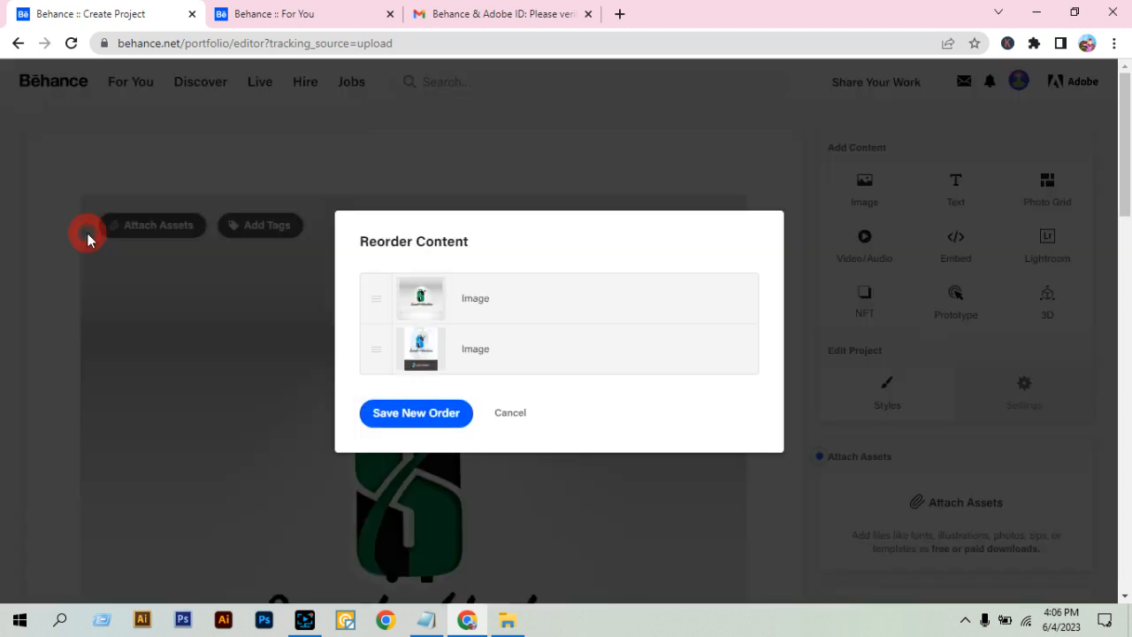
mouse_move(375, 348)
left_mouse_down()
mouse_move(364, 333)
mouse_move(372, 295)
mouse_move(367, 352)
left_mouse_up()
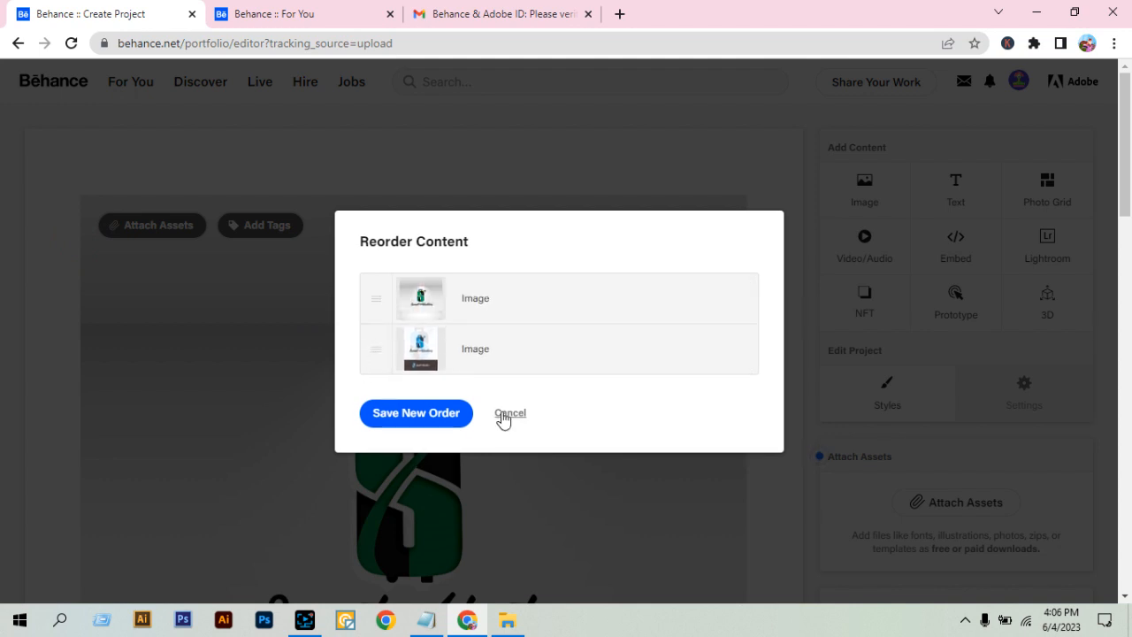
left_click(509, 413)
left_click(80, 195)
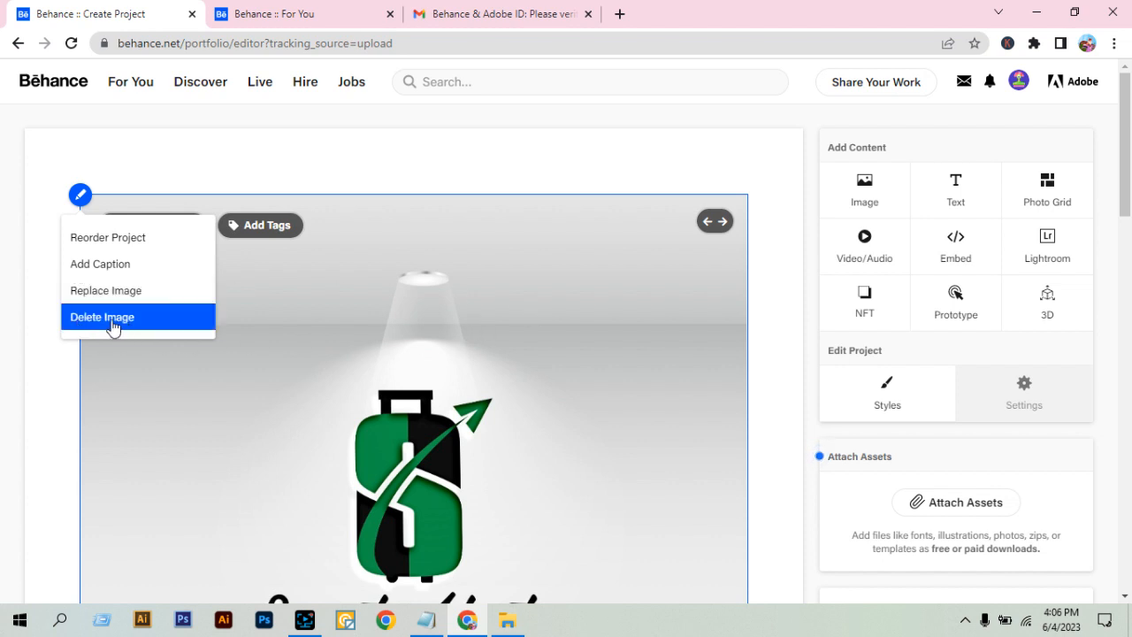
left_click(887, 402)
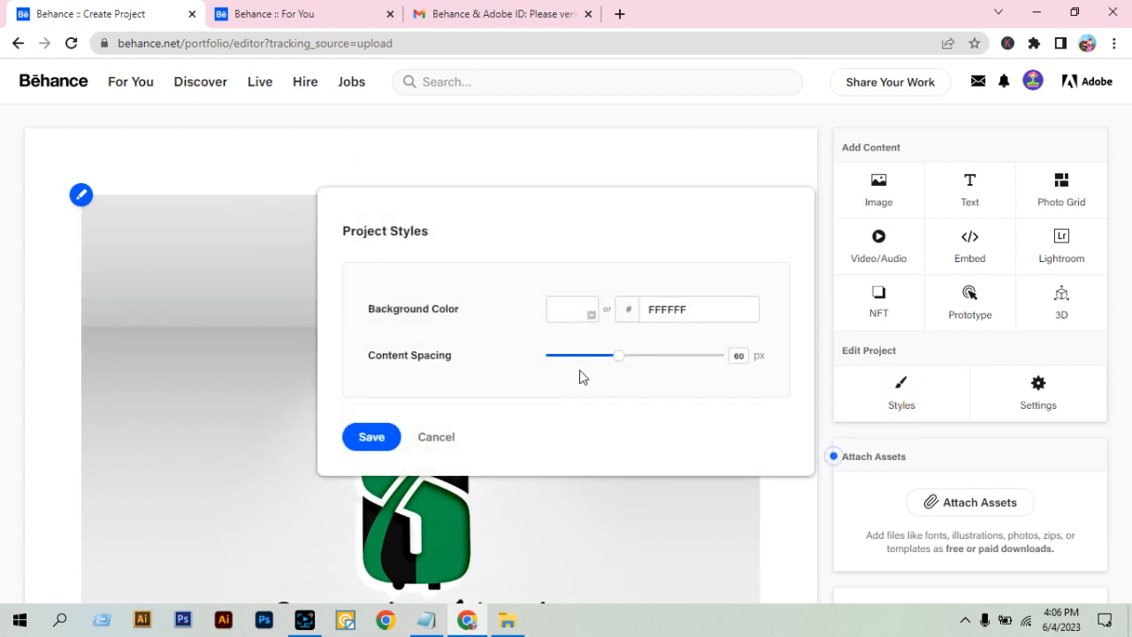
left_click_drag(619, 356, 584, 361)
left_click(435, 437)
Insert a text block below the second image, at the end of the project.
scroll(414, 412, "down", 5)
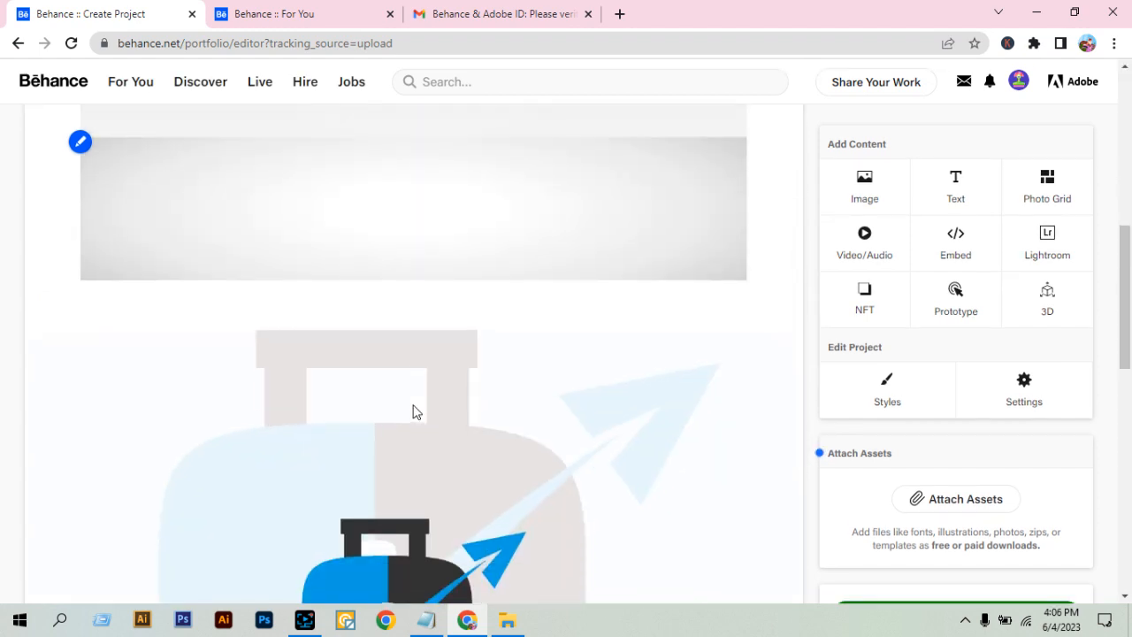
scroll(414, 410, "up", 4)
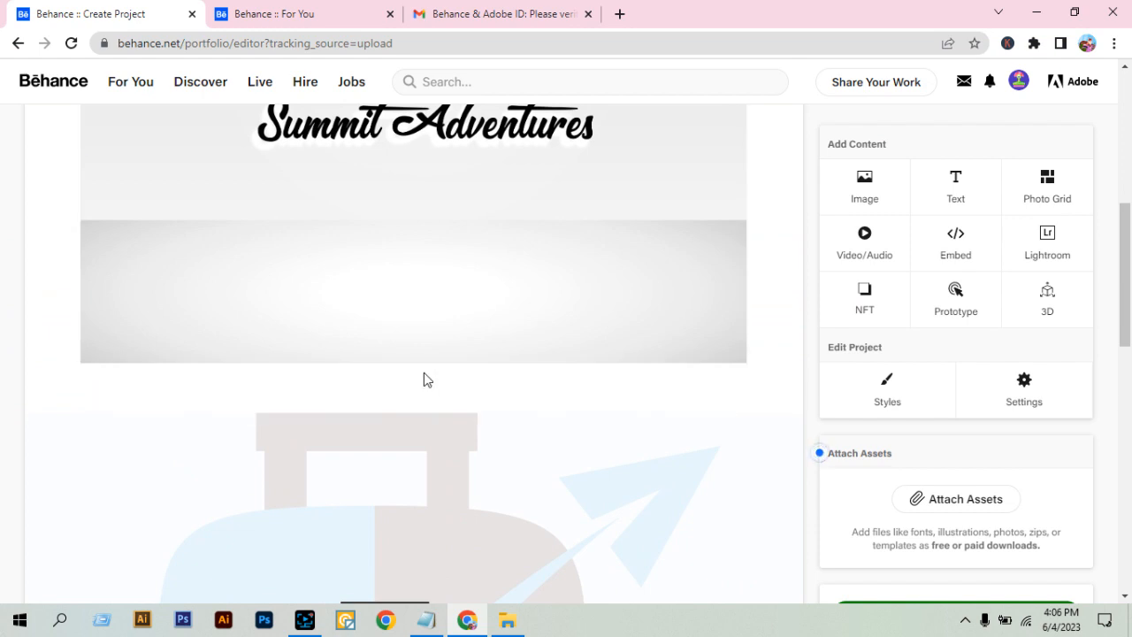
scroll(423, 380, "down", 10)
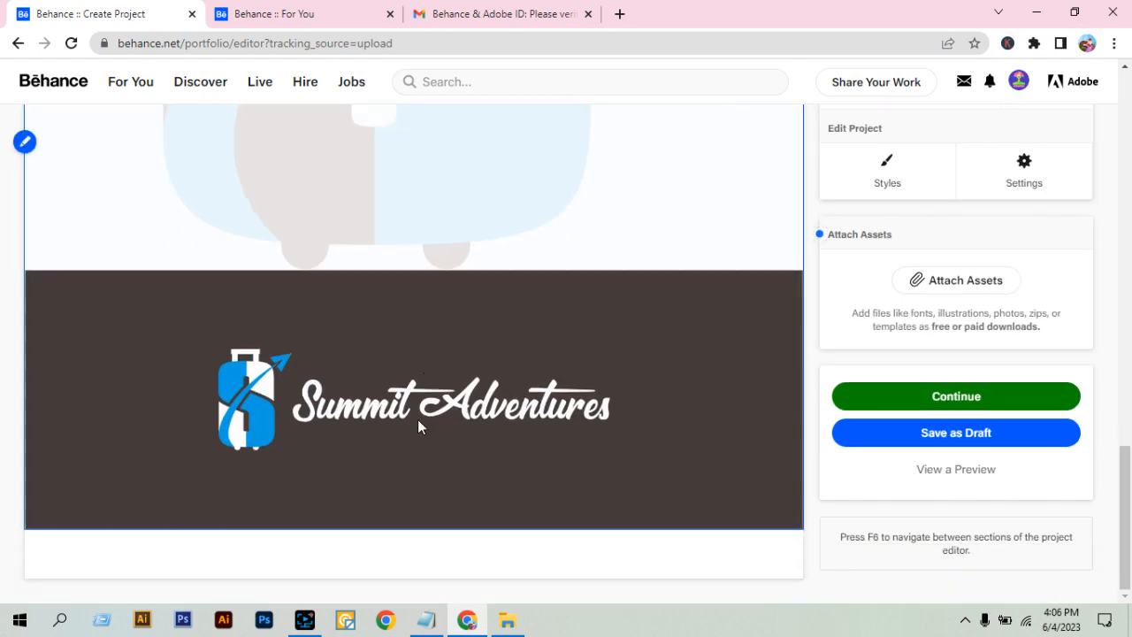
left_click(354, 561)
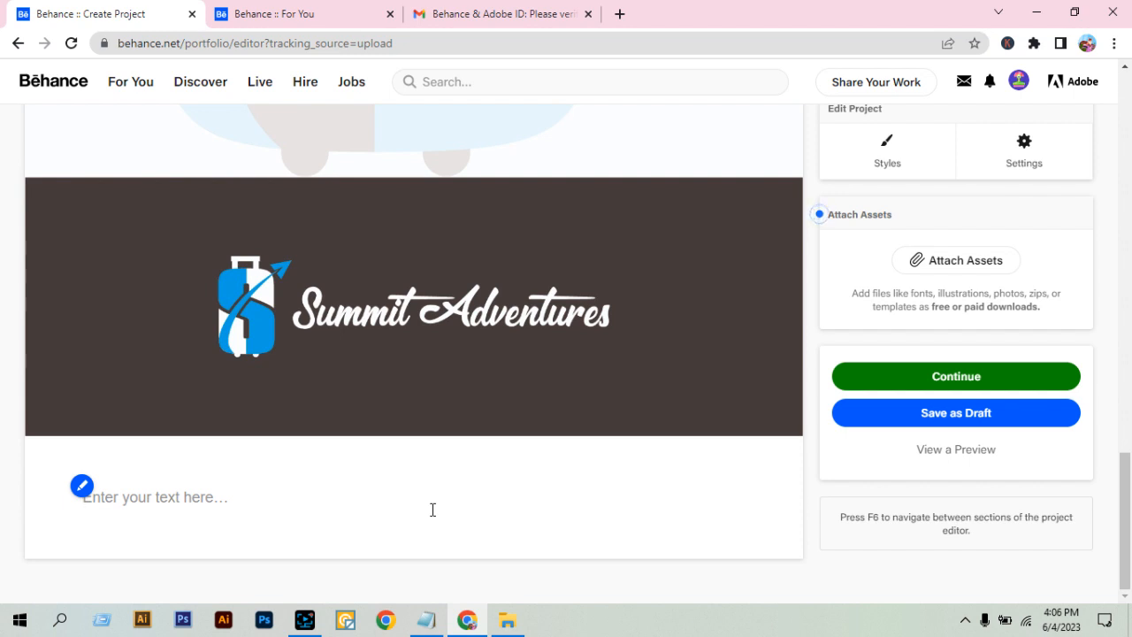
Enter the sentence "If you want a logo design like this, Please contact me." in the new text block.
type("I")
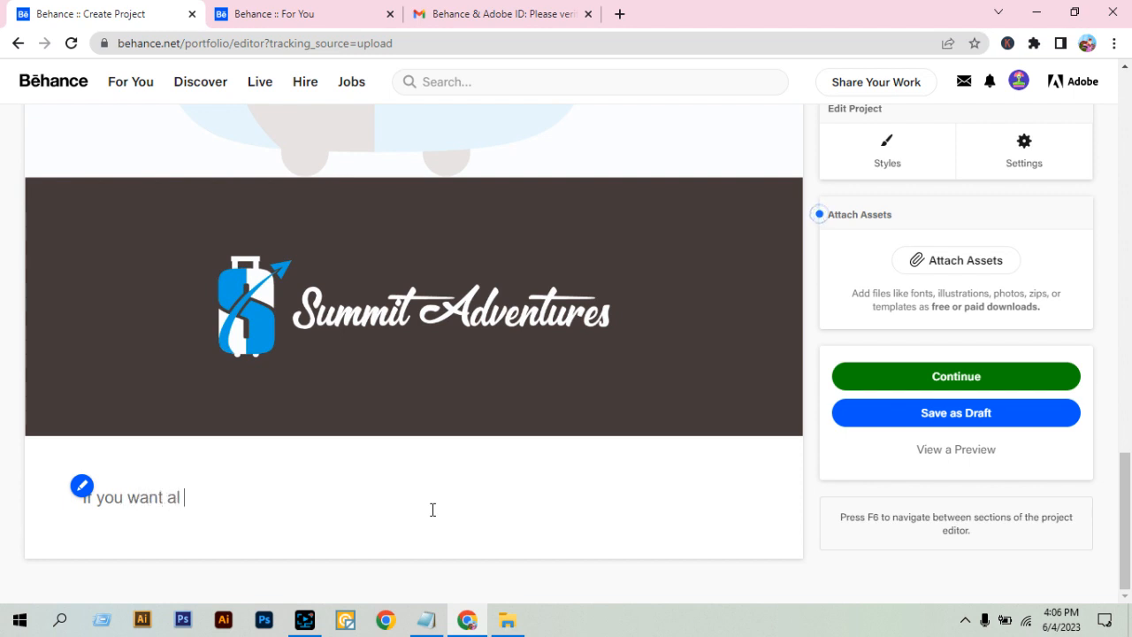
type("f you want a logo design ")
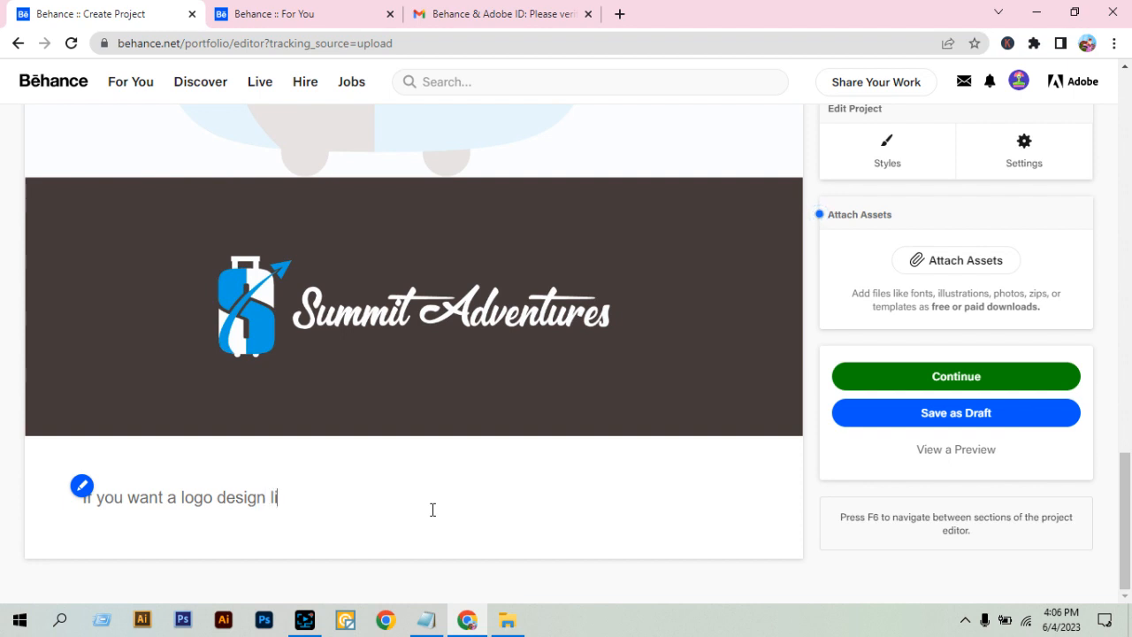
type("like this, Ple")
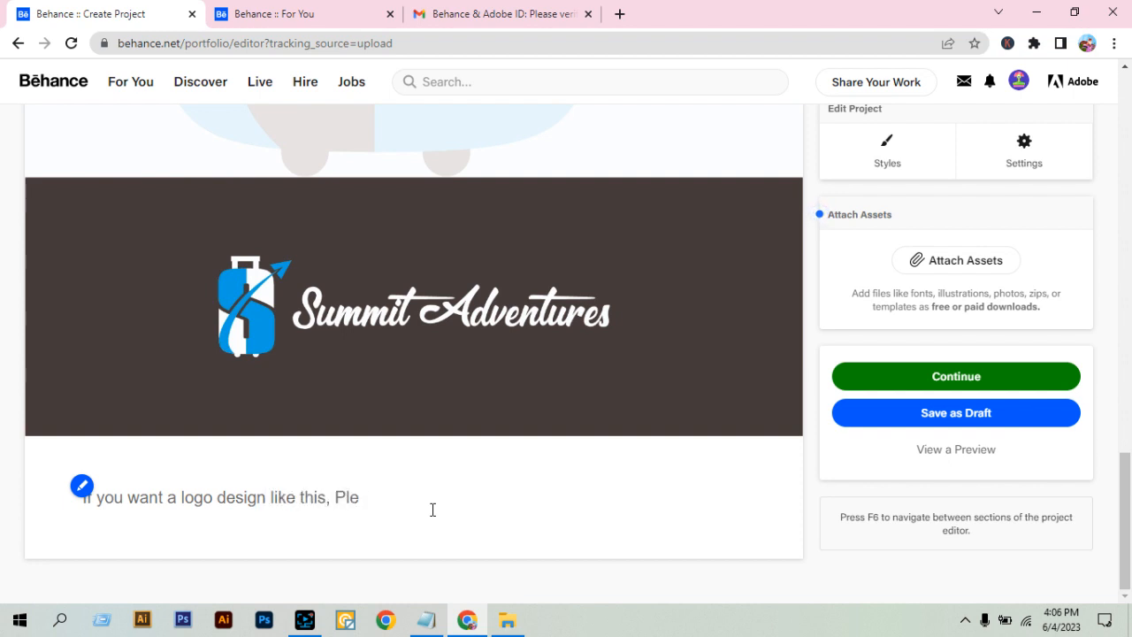
type("sease contact me")
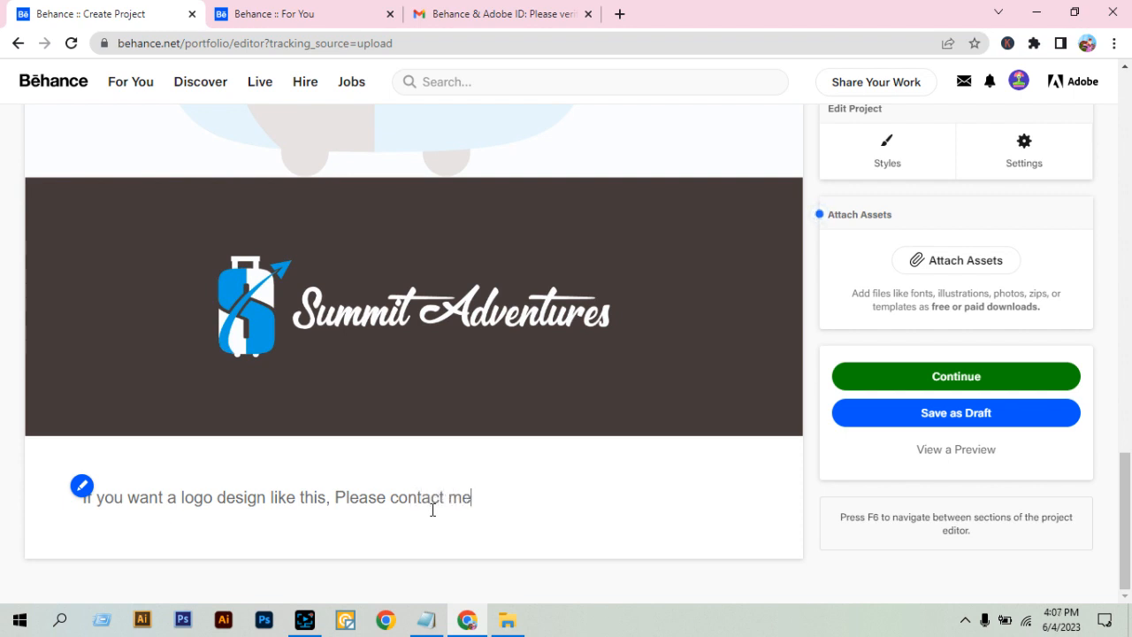
type(".")
Add a second line to the text block containing the contact e-mail address.
key("Return")
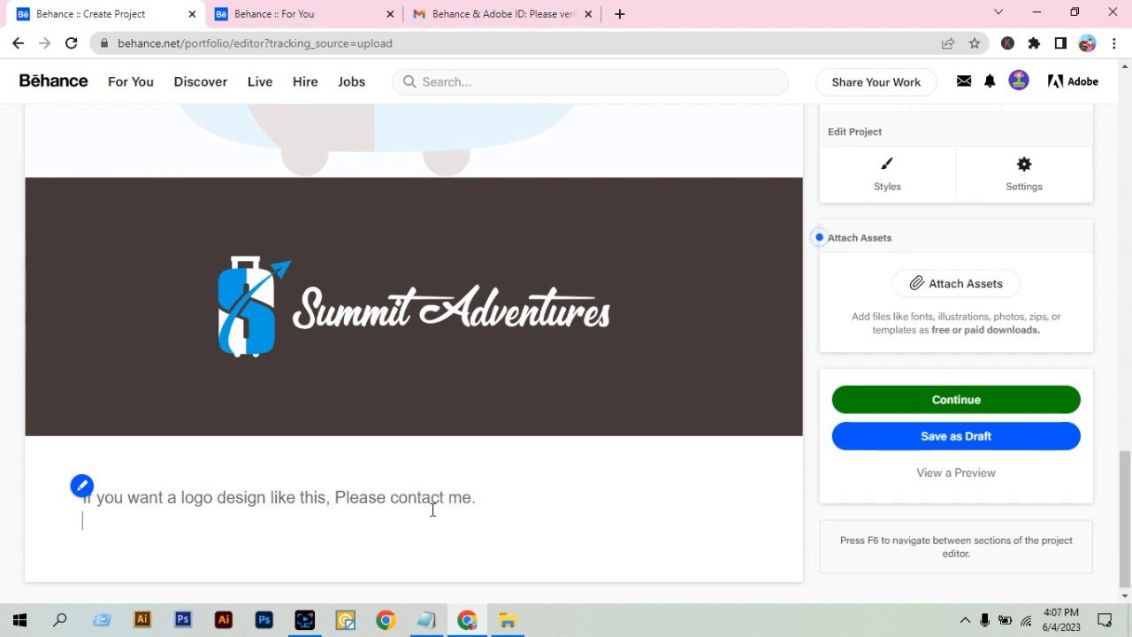
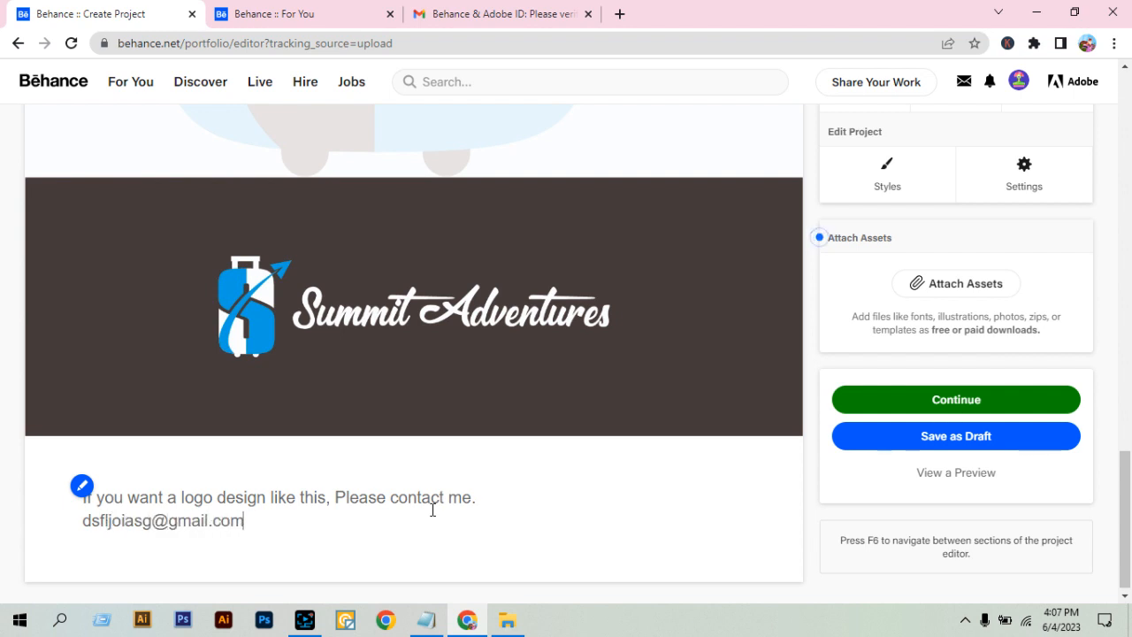
Center both lines of the contact text and make them bold.
left_click_drag(267, 520, 126, 480)
left_click(420, 456)
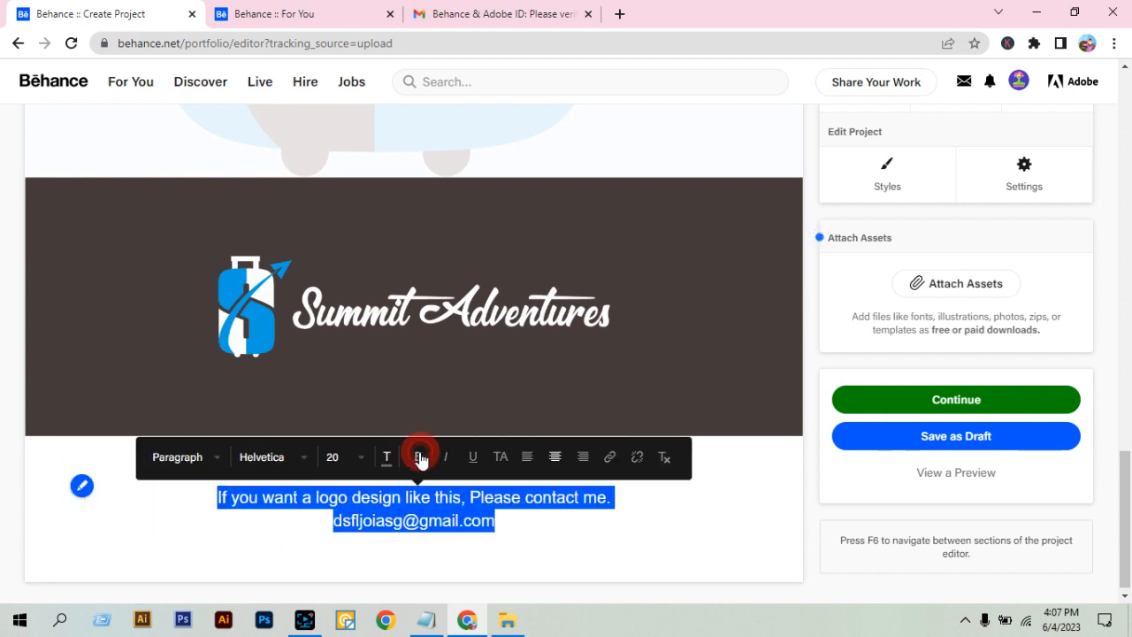
left_click(387, 457)
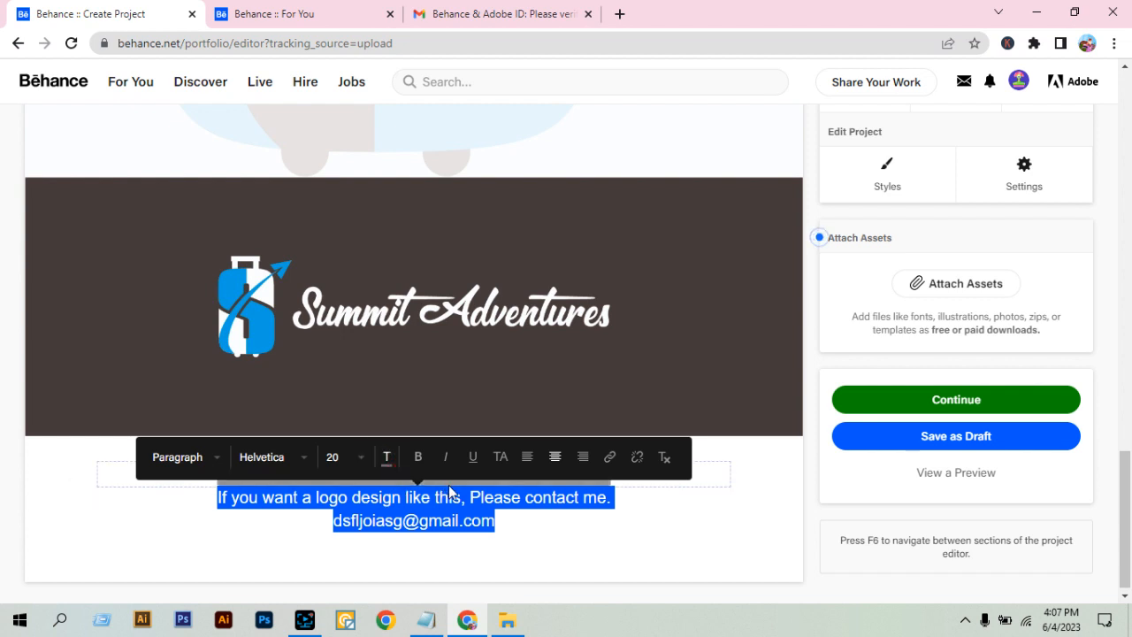
left_click(418, 458)
left_click(486, 513)
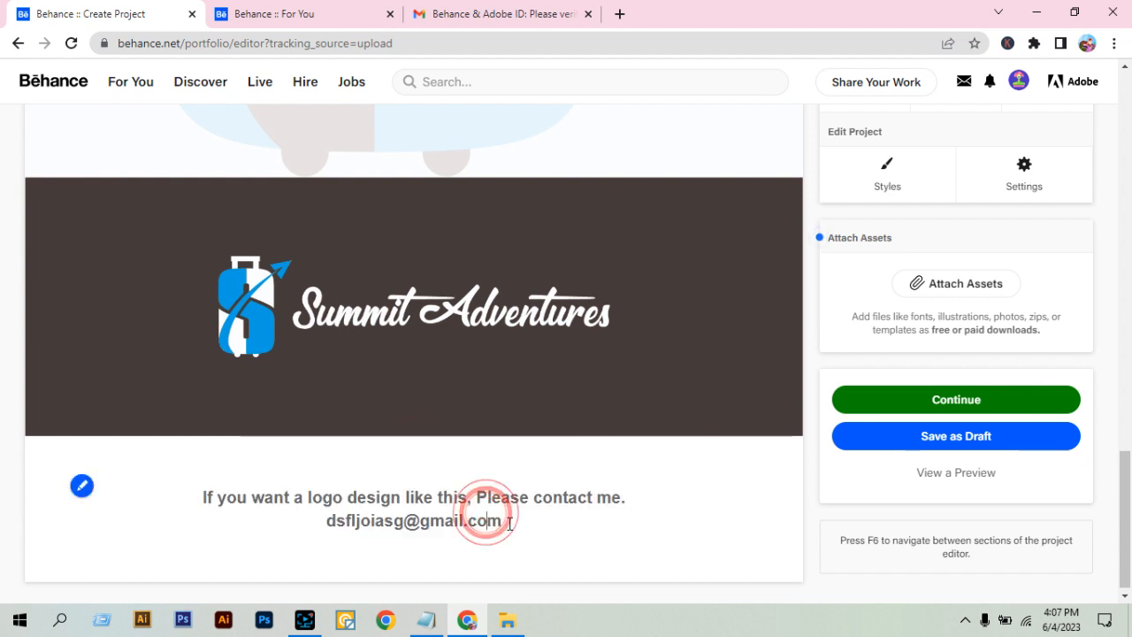
Set the text color of the e-mail address line to red, ED2B2B.
left_click_drag(509, 522, 323, 523)
left_click(387, 480)
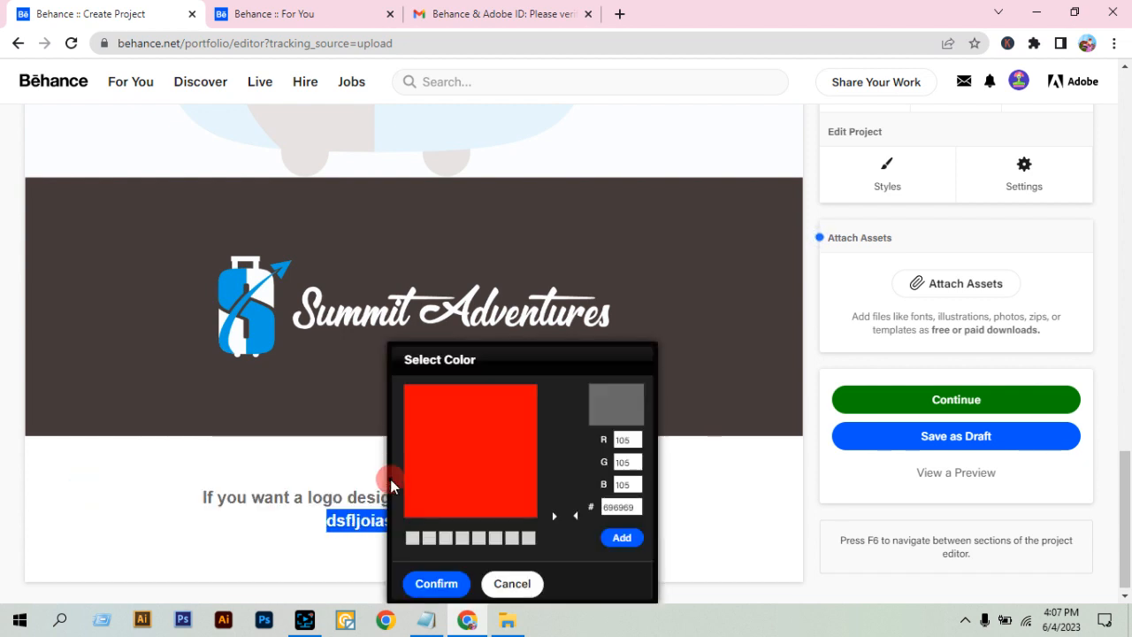
left_click_drag(486, 413, 515, 394)
left_click(434, 582)
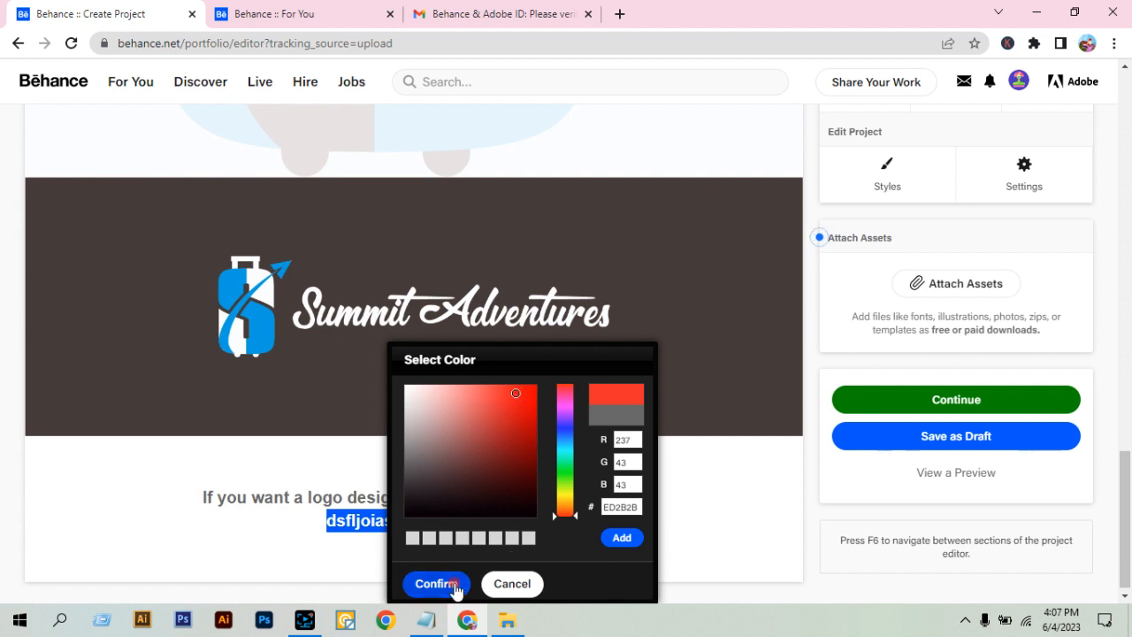
left_click(478, 520)
left_click_drag(505, 523, 182, 488)
left_click(216, 458)
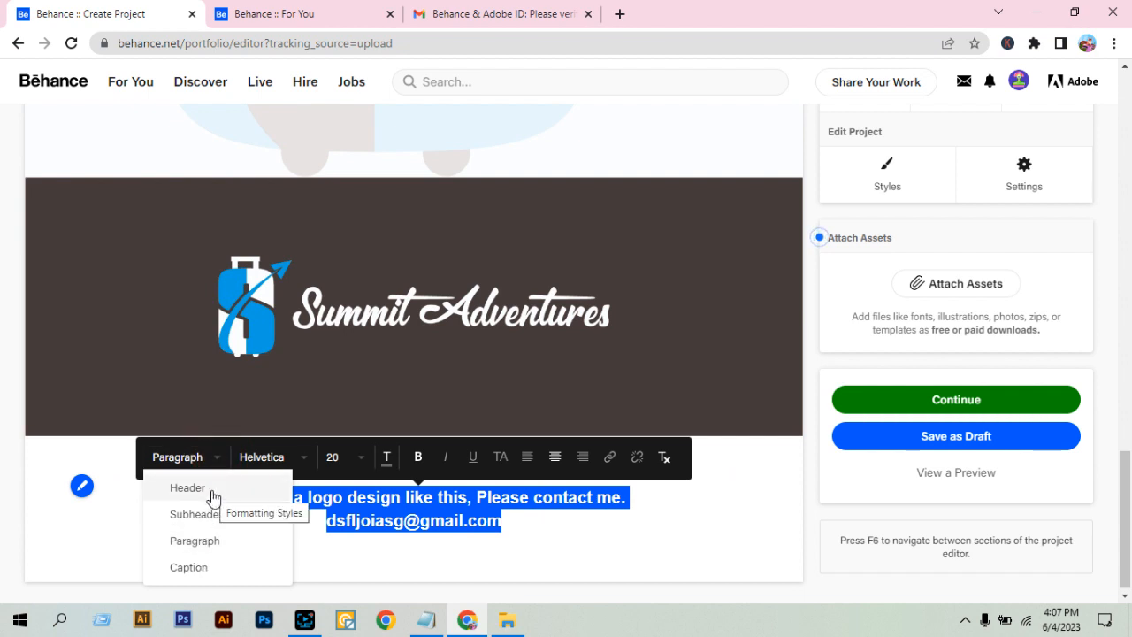
left_click(292, 467)
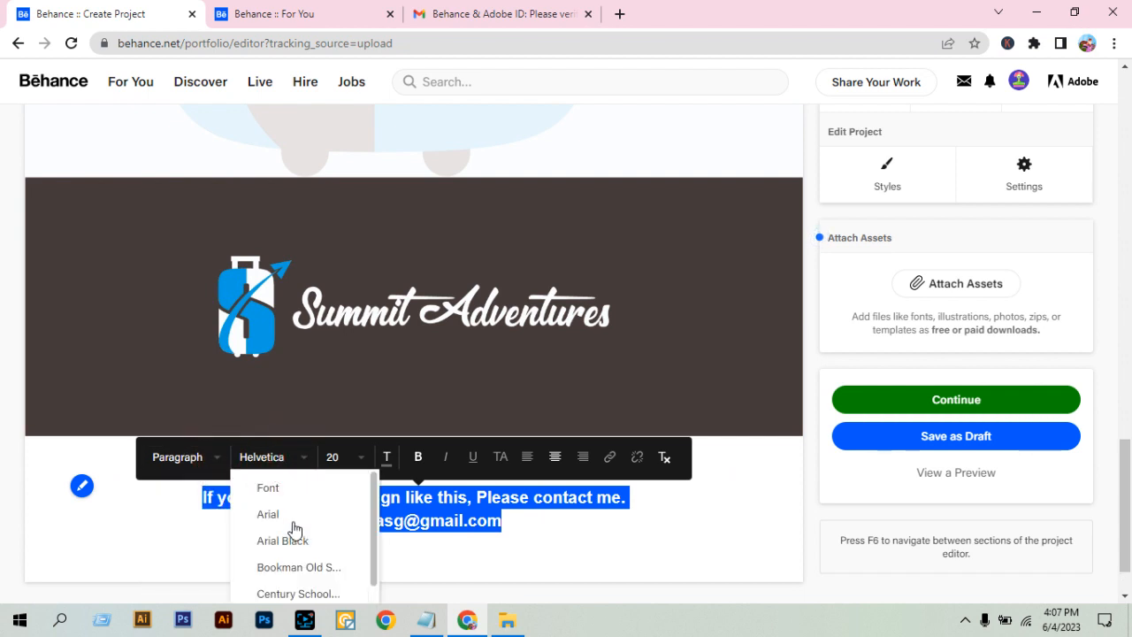
left_click(355, 458)
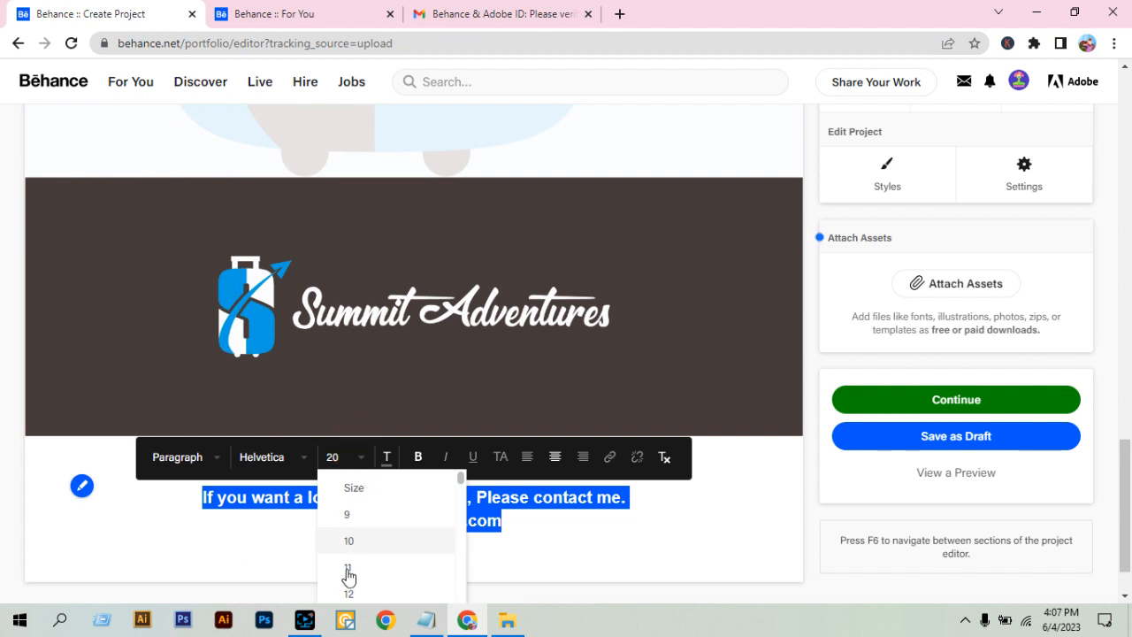
left_click(500, 499)
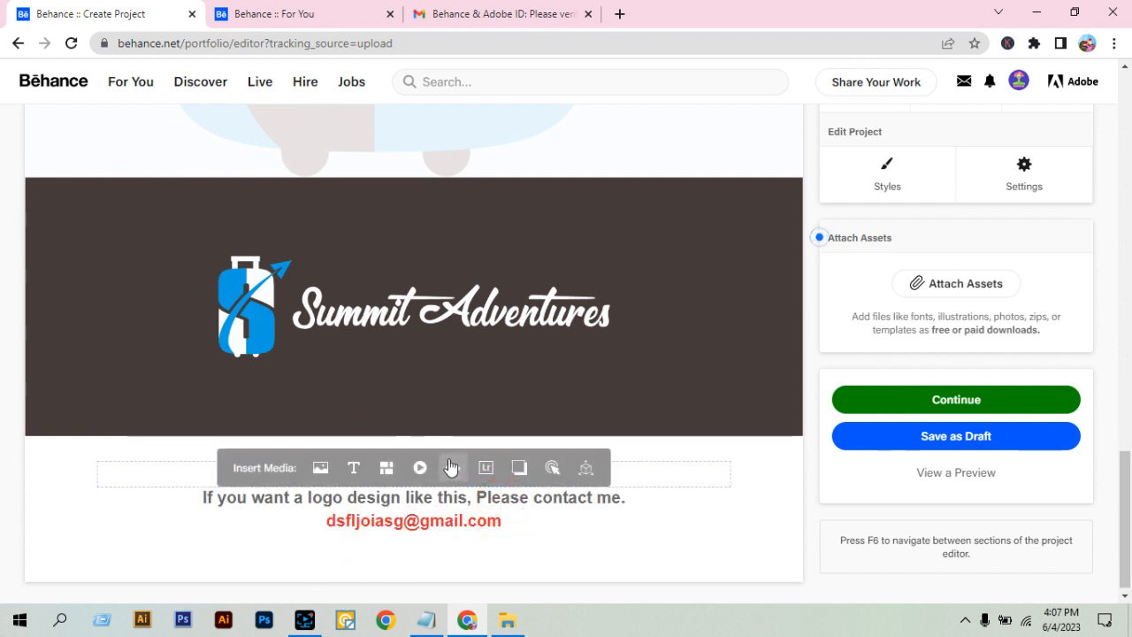
Format both lines of the contact text in all capitals.
left_click_drag(501, 520, 194, 496)
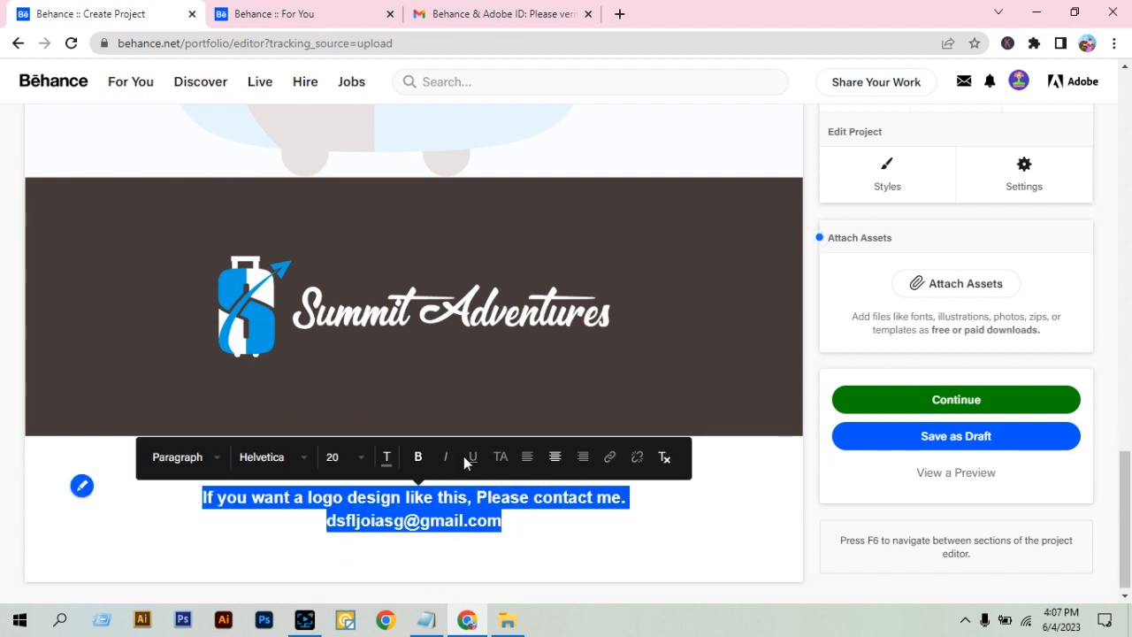
left_click(500, 458)
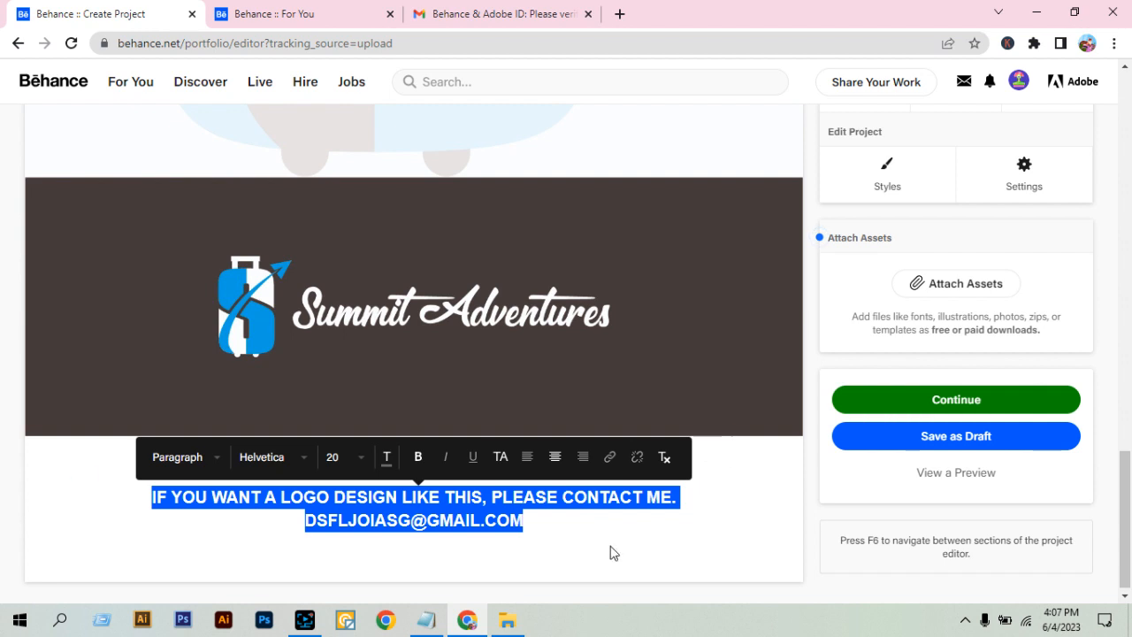
Add a third line reading "FACEBOOK" below the e-mail address.
left_click(526, 523)
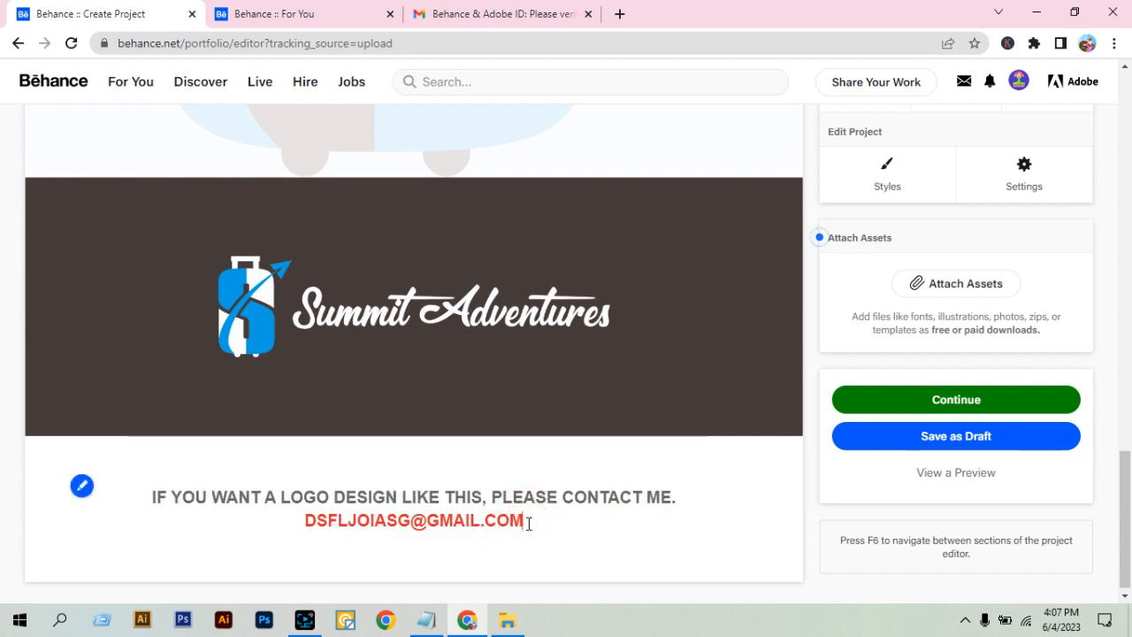
key("Return")
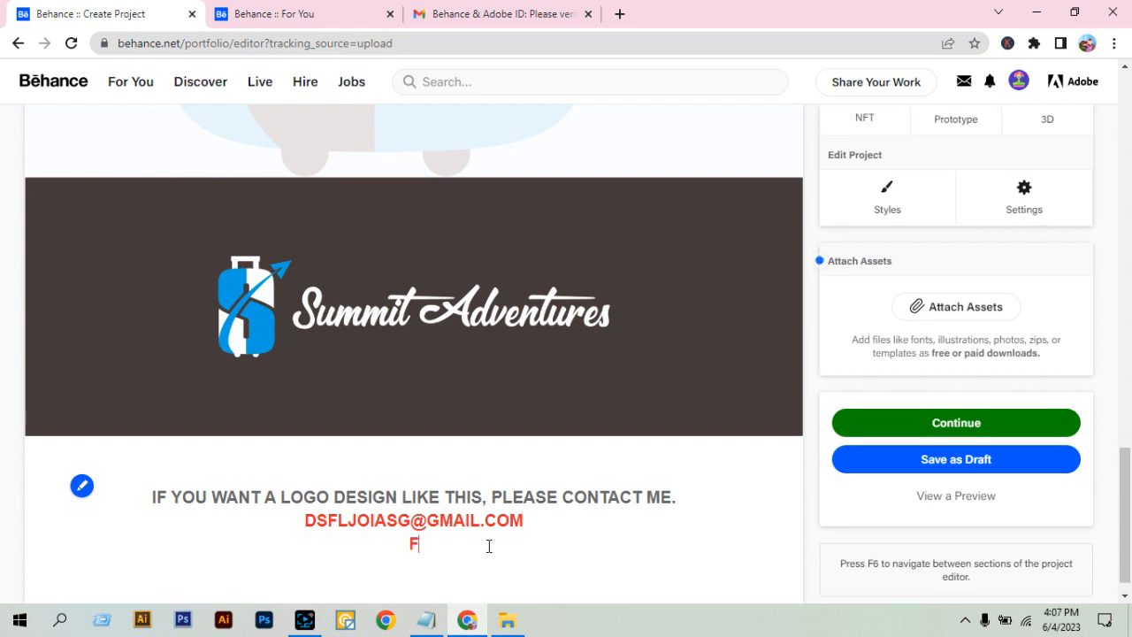
type("ACEV")
key("BackSpace")
type("BOOL")
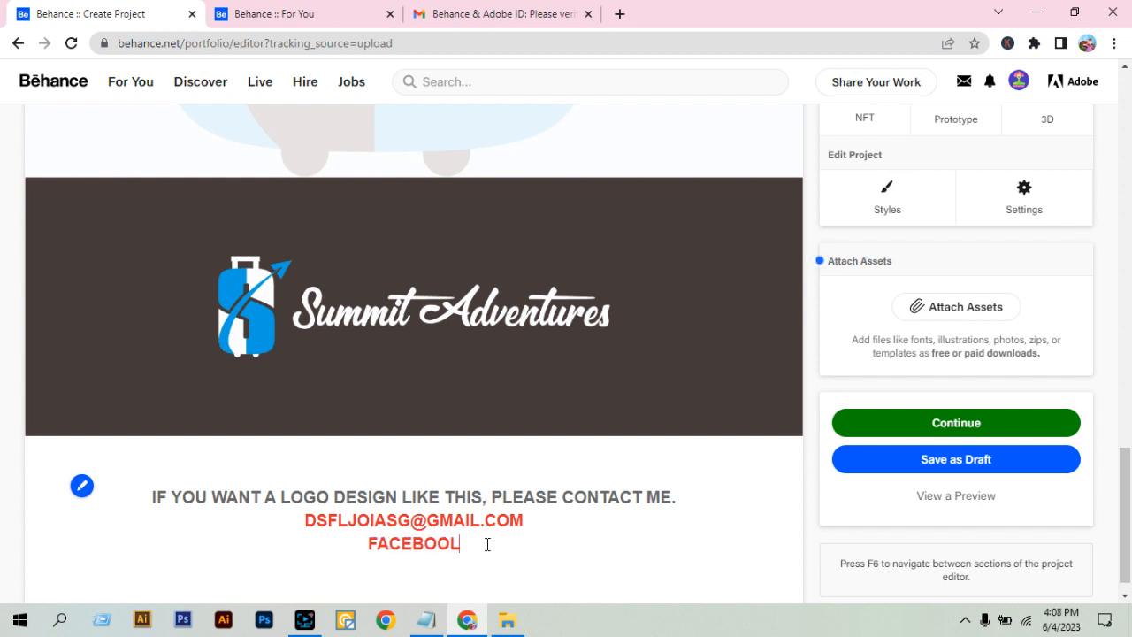
key("BackSpace")
type("K")
Link the word FACEBOOK to the web address copied from the open Gmail browser tab.
double_click(484, 544)
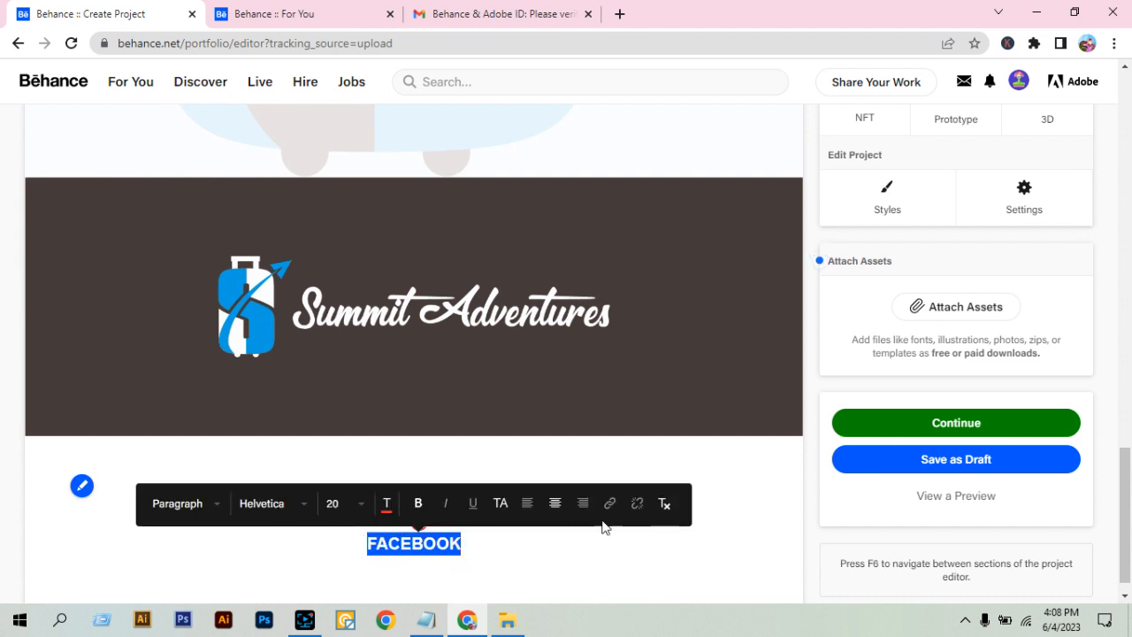
left_click(609, 504)
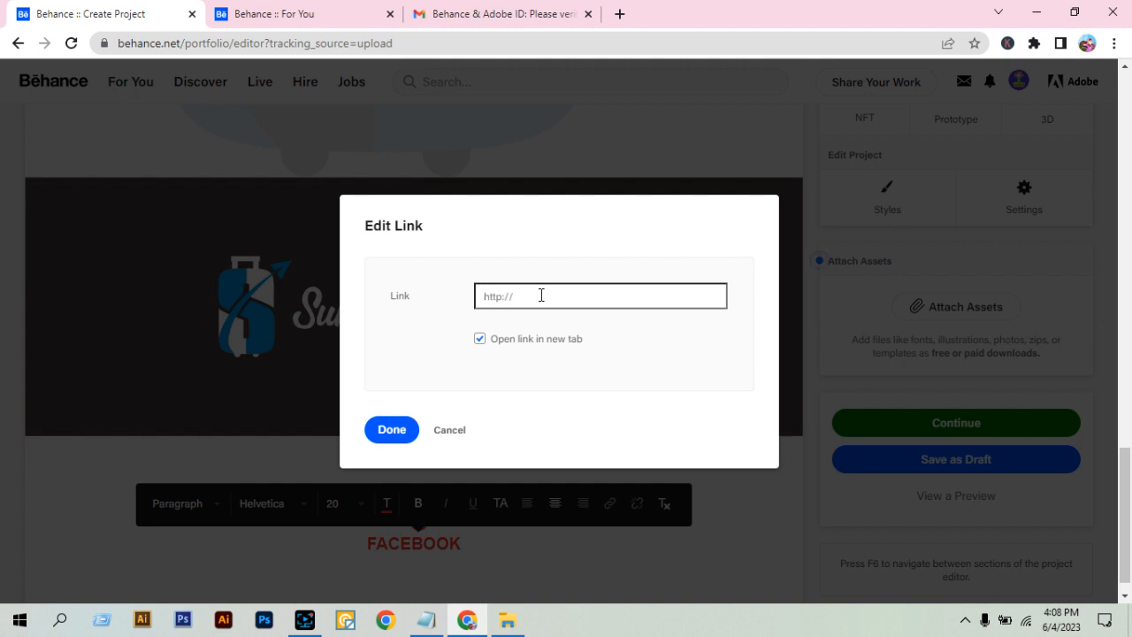
left_click(470, 11)
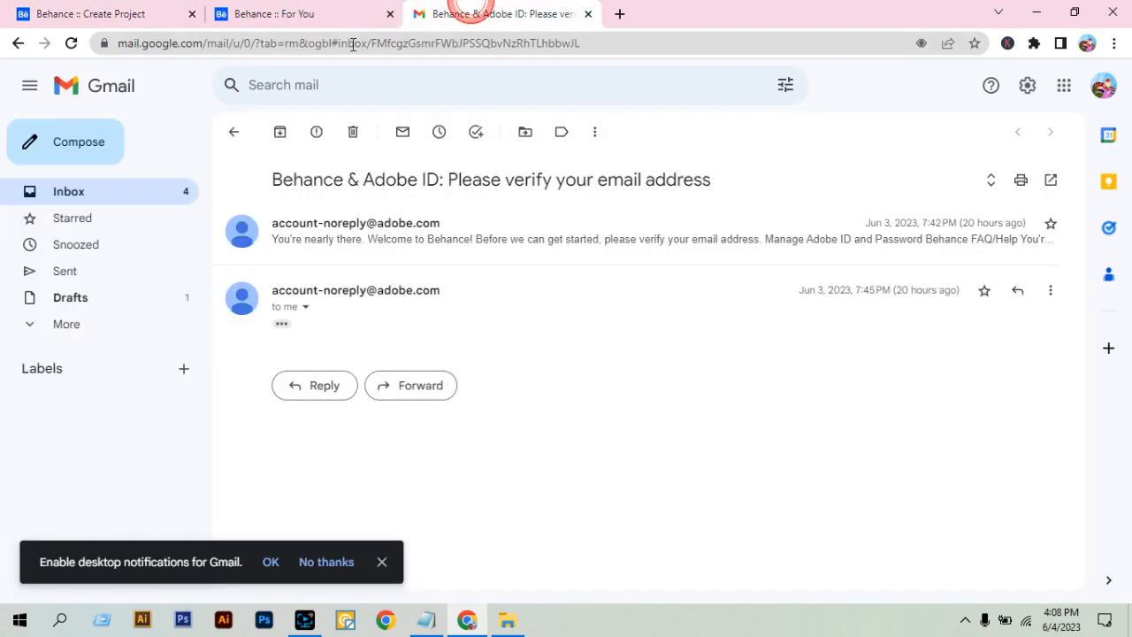
left_click(352, 44)
triple_click(425, 47)
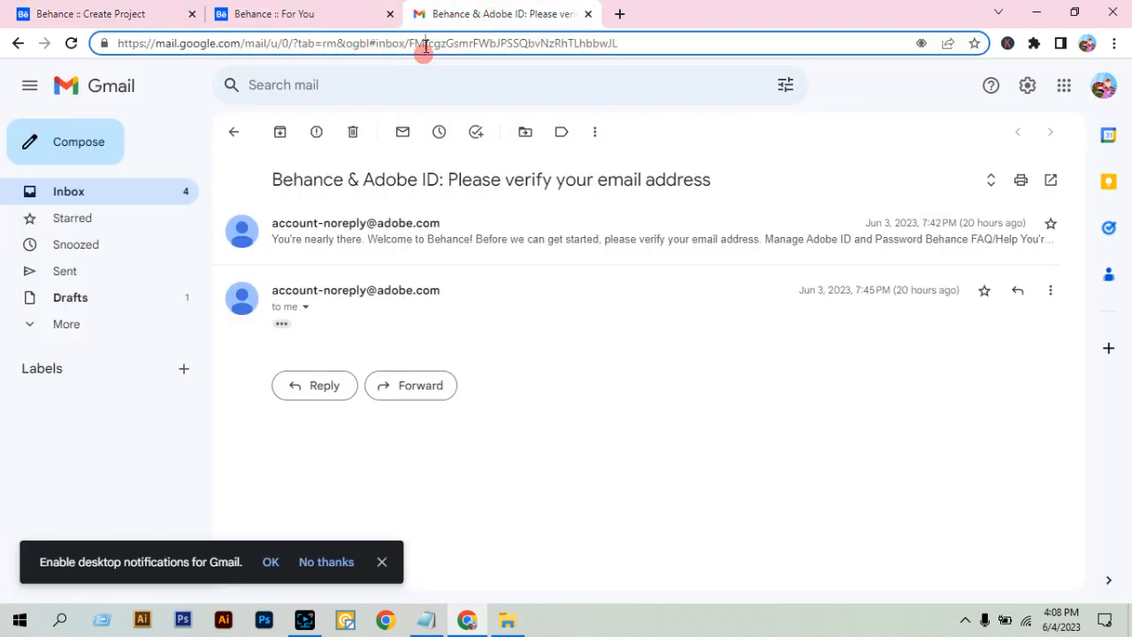
key("ctrl+c")
left_click(112, 16)
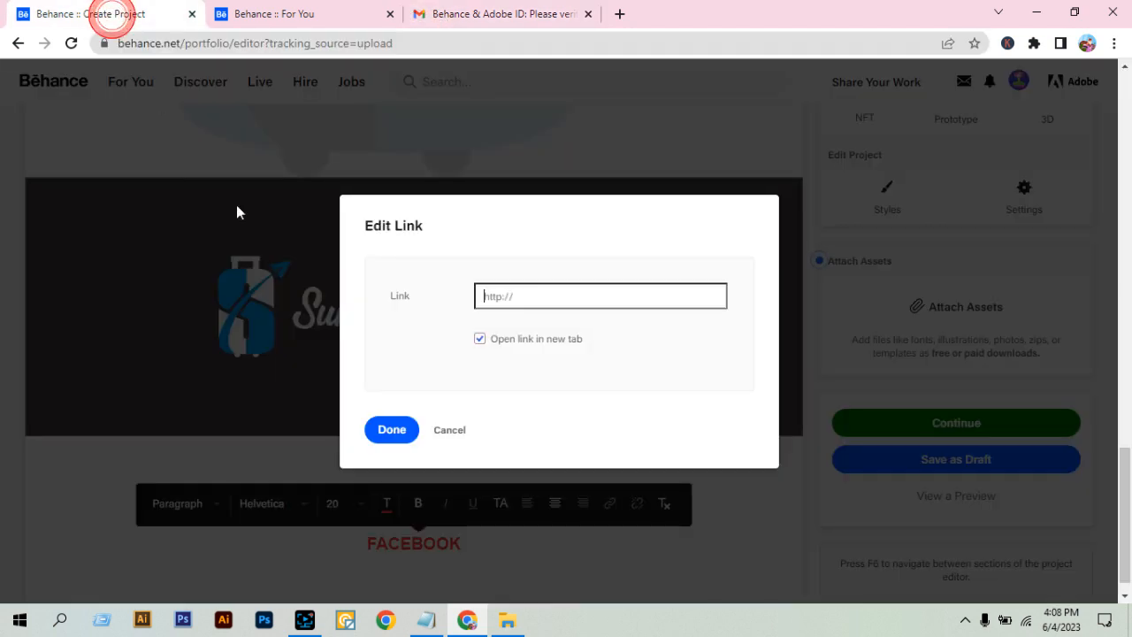
key("ctrl+v")
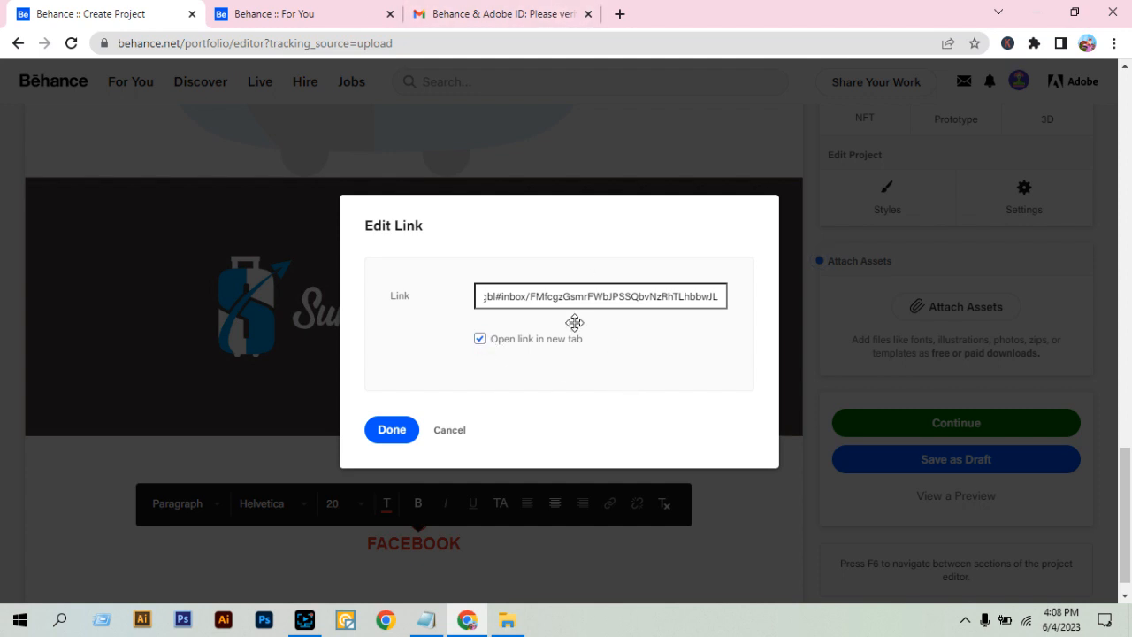
left_click(382, 431)
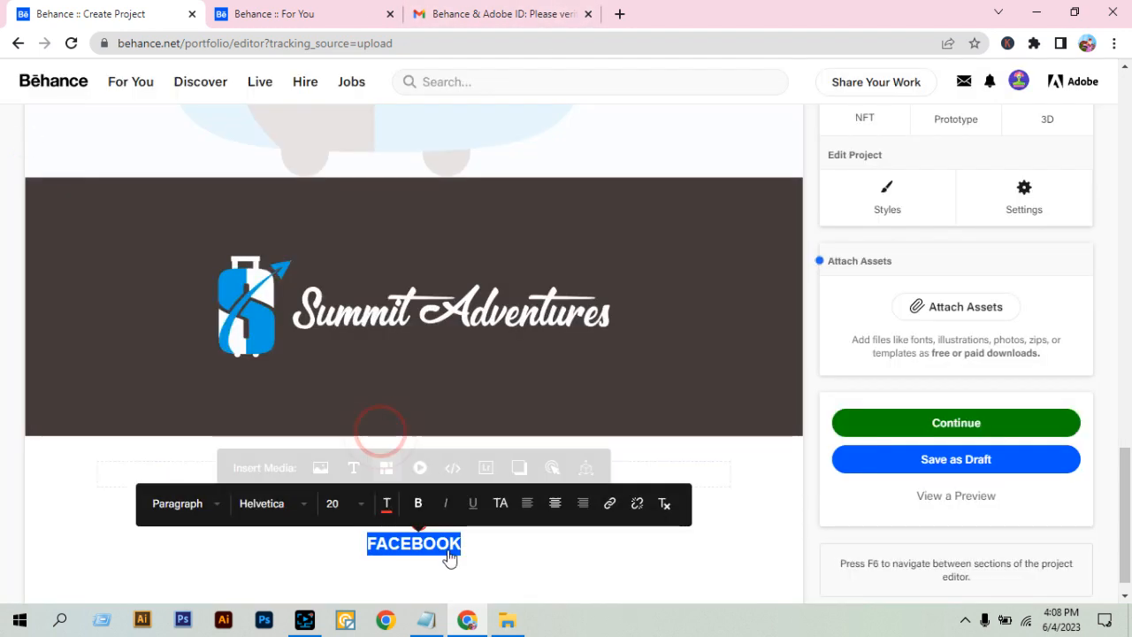
left_click(708, 535)
left_click(702, 502)
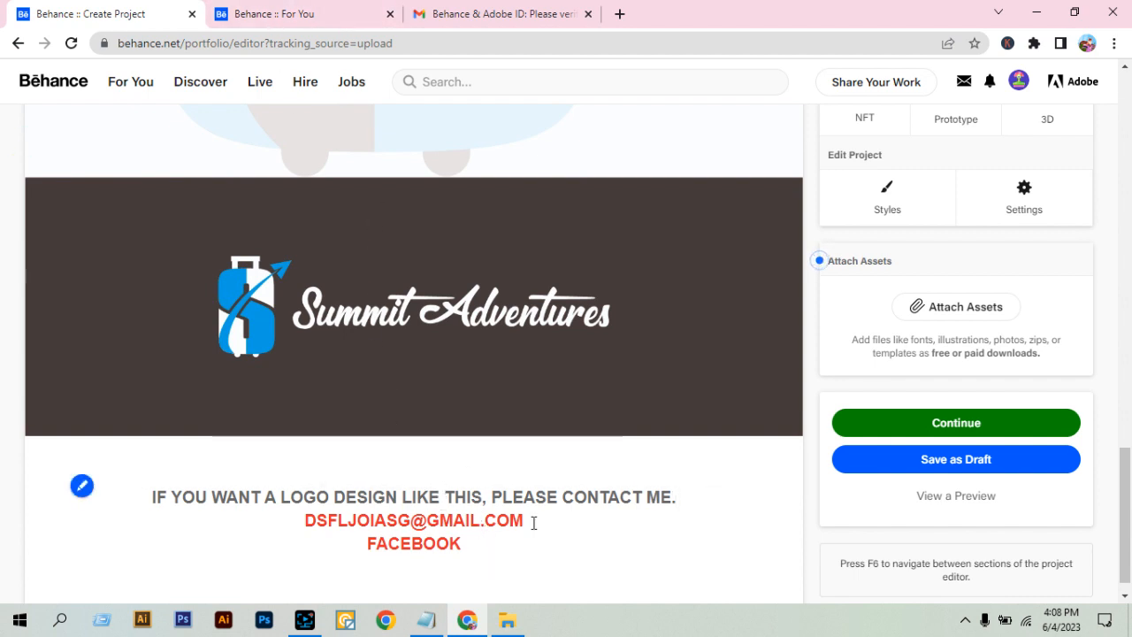
left_click_drag(533, 523, 298, 520)
left_click_drag(469, 541, 309, 522)
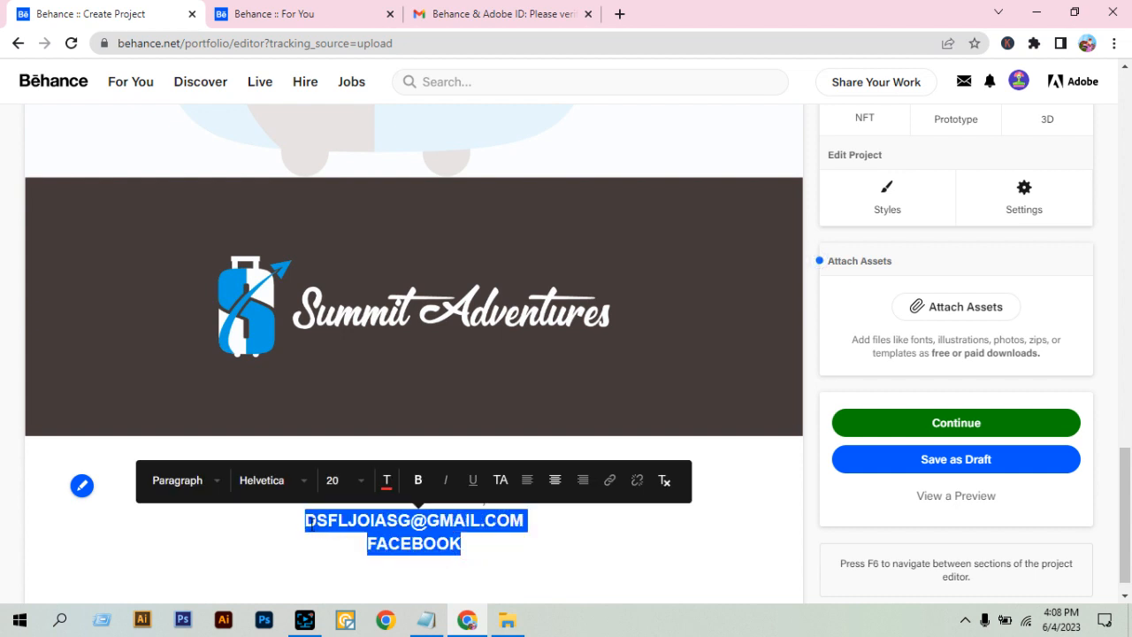
left_click(525, 540)
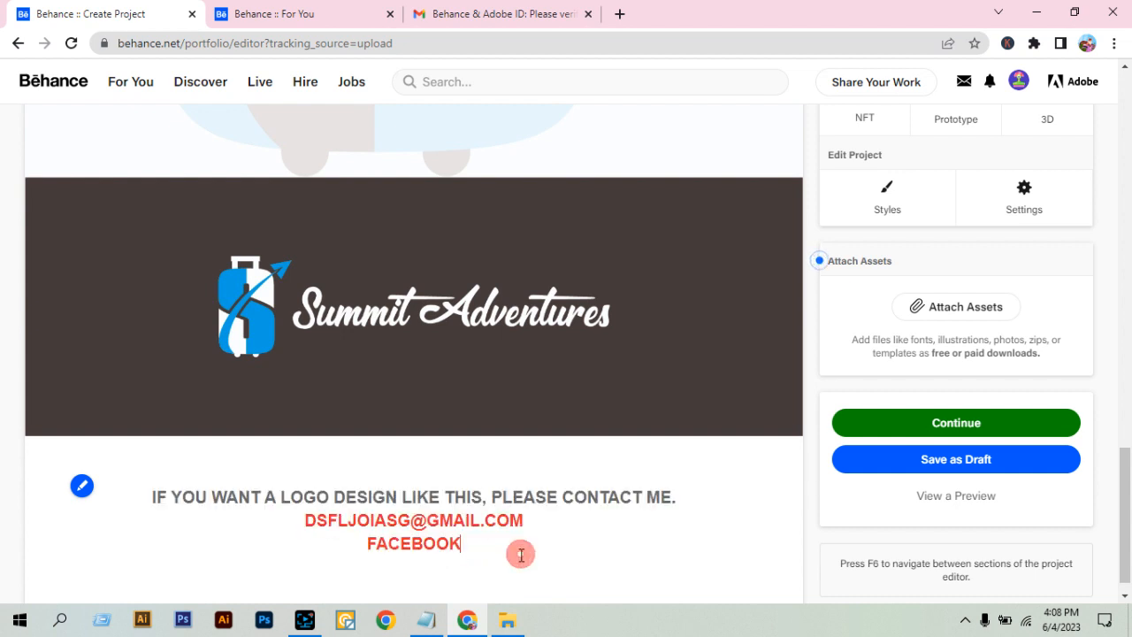
Continue to the project's publishing details and enter the project title "Travel Logo desgin".
left_click(934, 426)
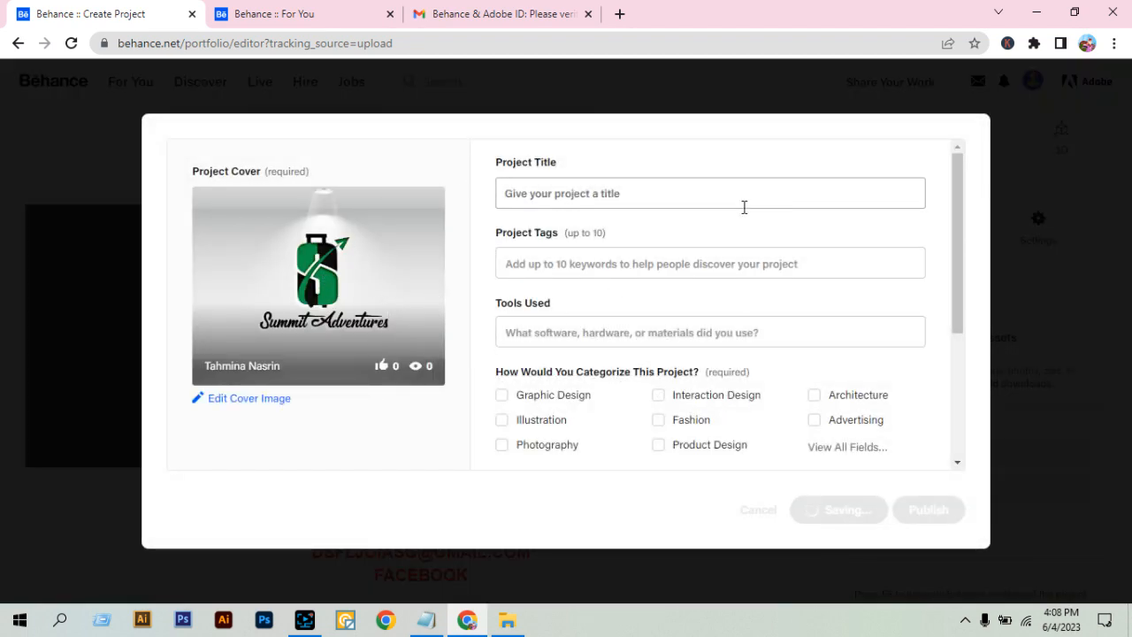
left_click(608, 192)
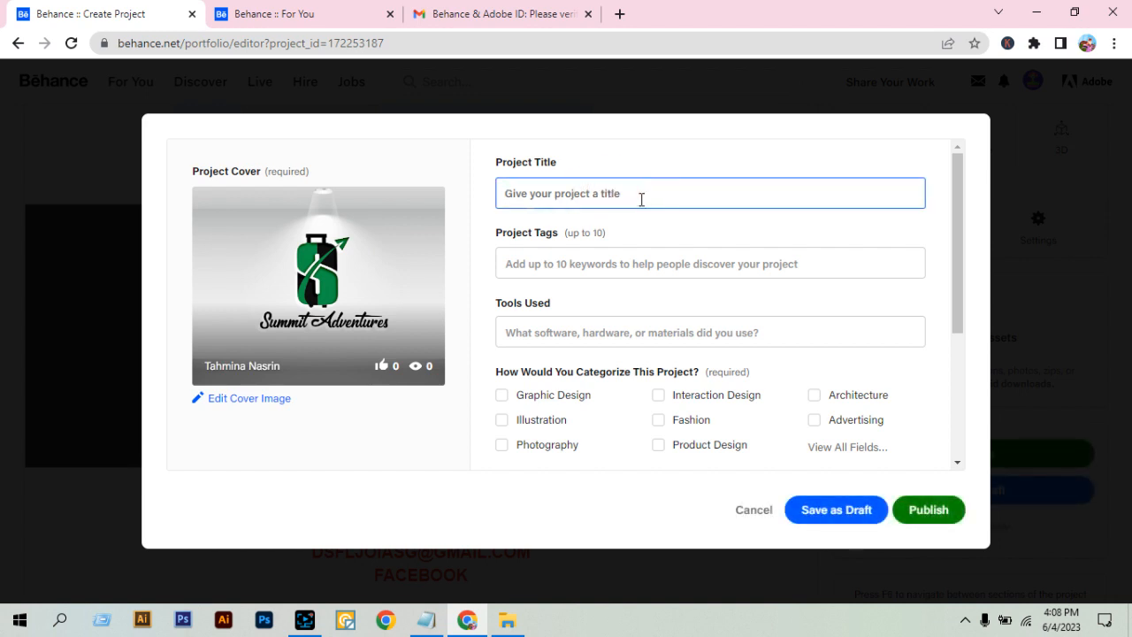
type("Trave")
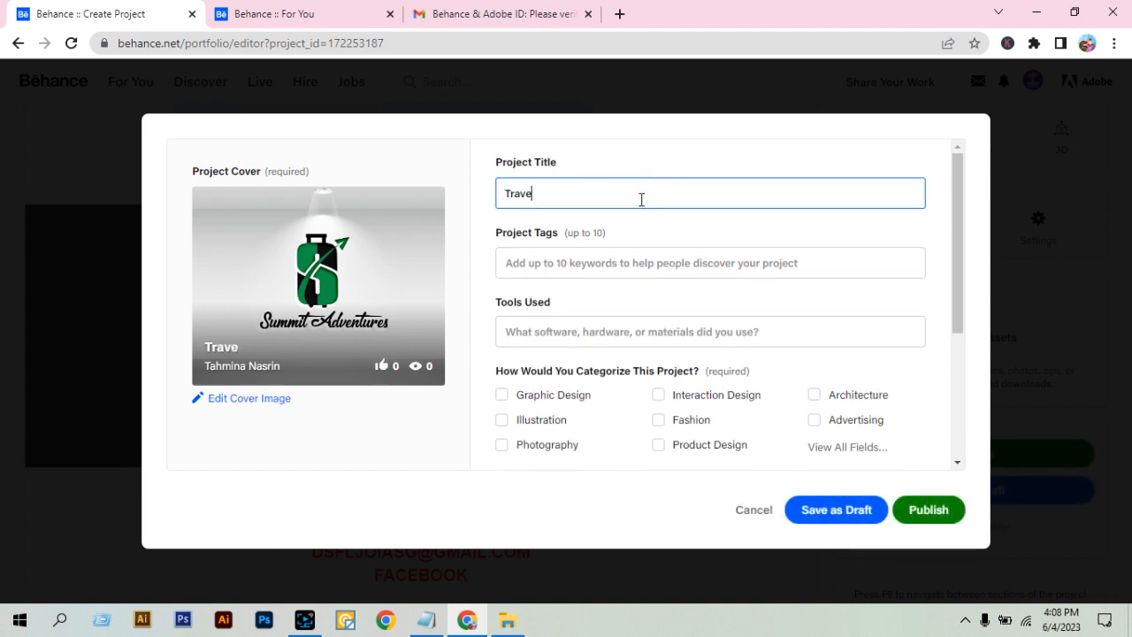
type("l Logo desgin")
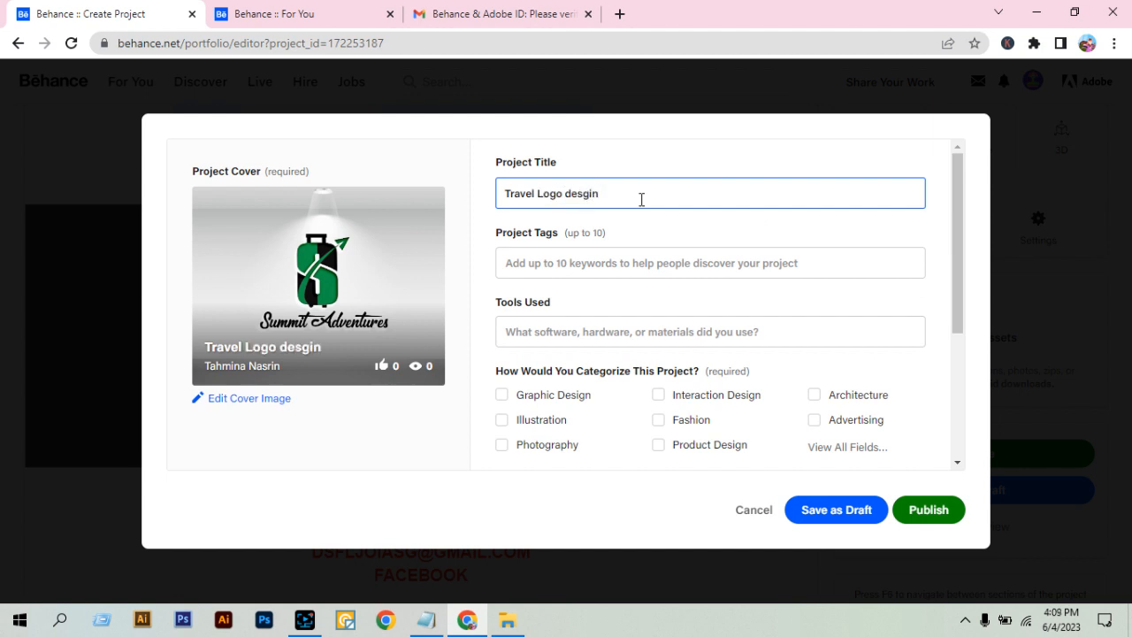
Correct the spelling in the project title so it reads "Travel Logo design".
key("BackSpace")
key("BackSpace")
key("BackSpace")
type("ign")
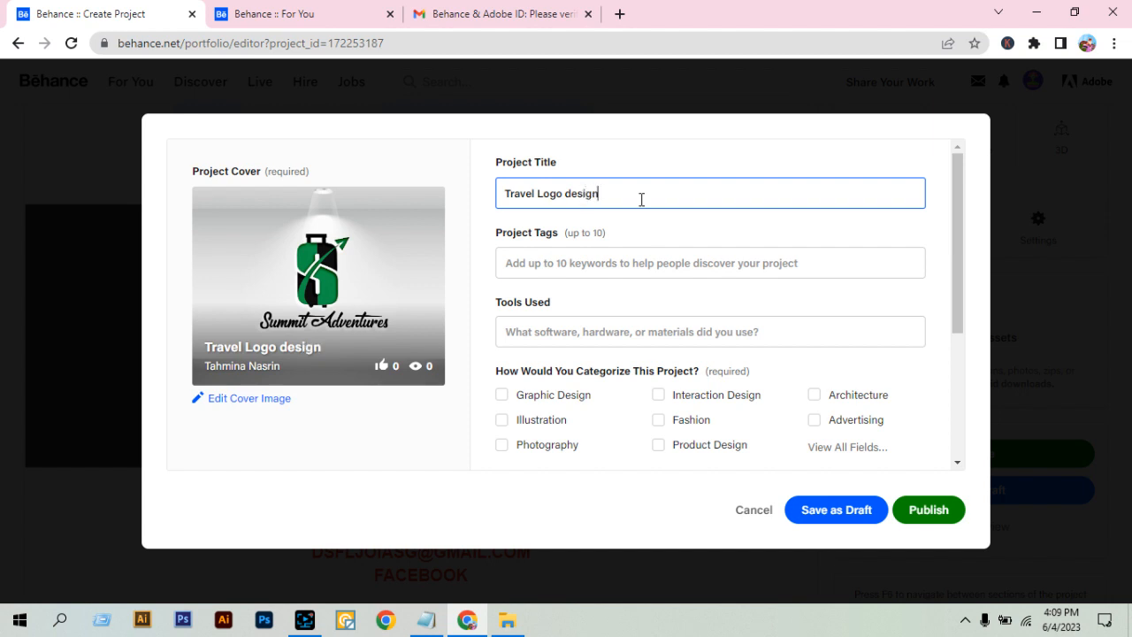
Add the project tags "travel logo" and "logo design".
left_click(637, 254)
type("trav")
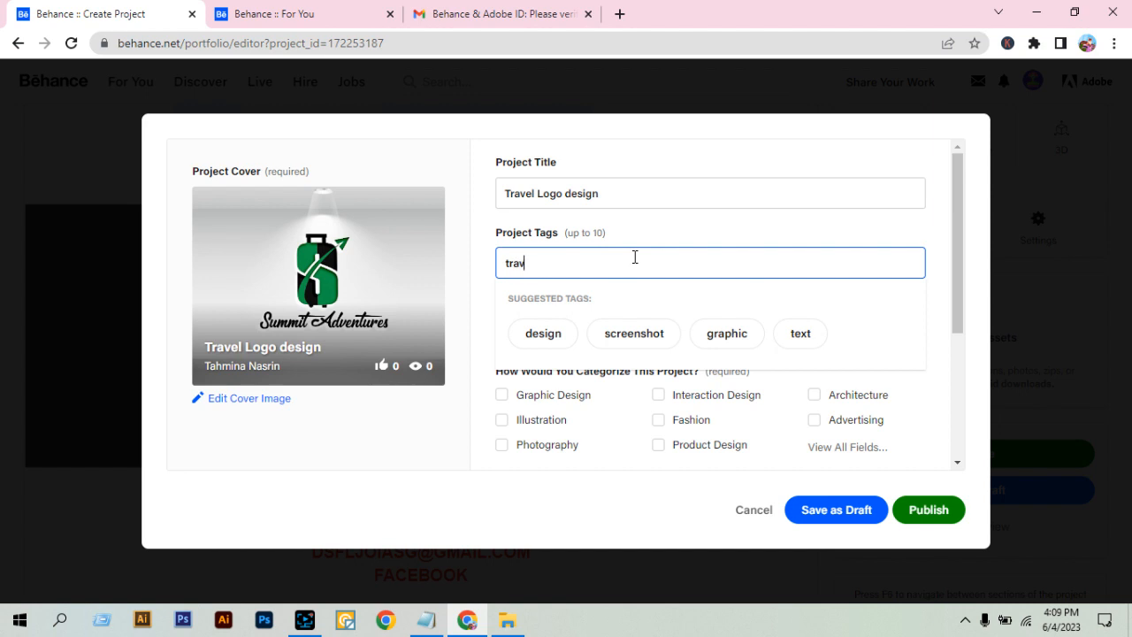
type("el logo")
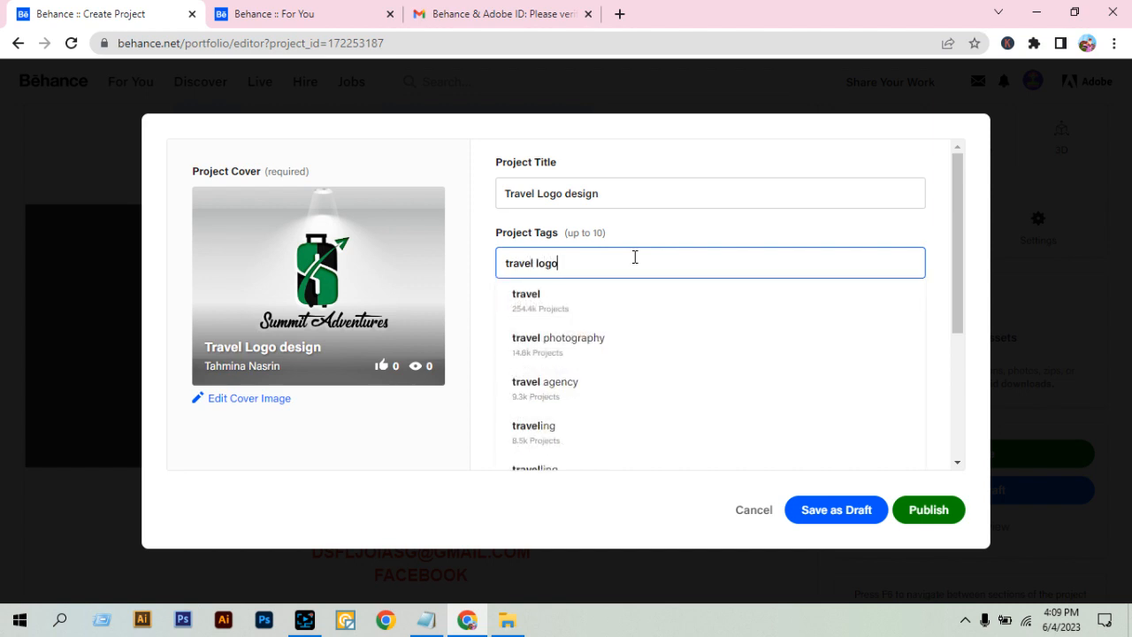
key("Return")
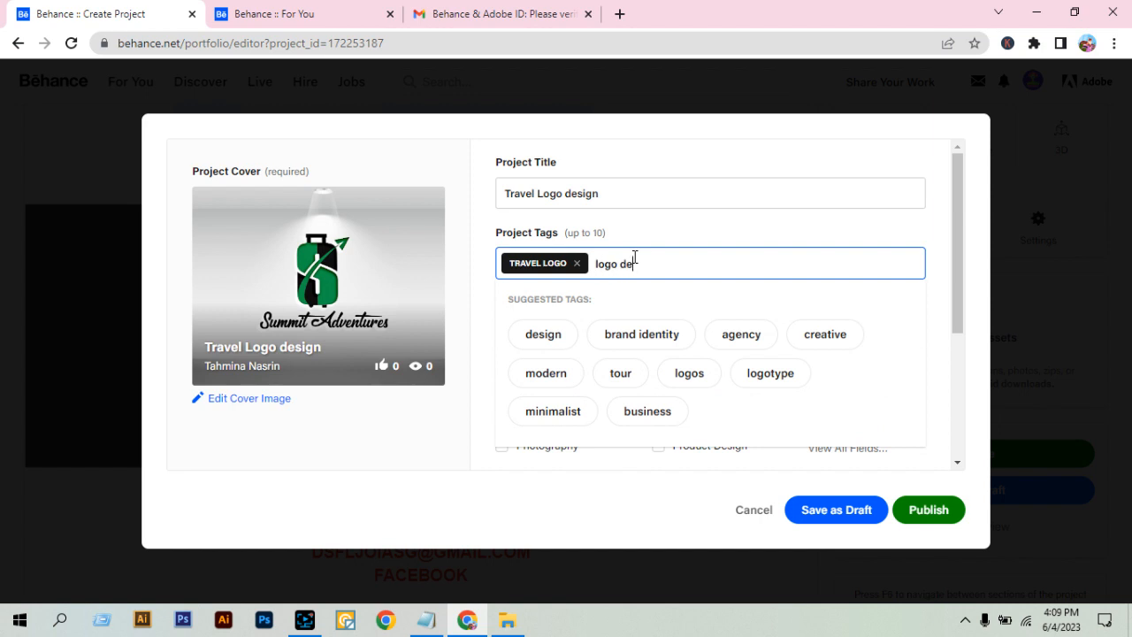
type("logo desgin")
key("BackSpace")
key("BackSpace")
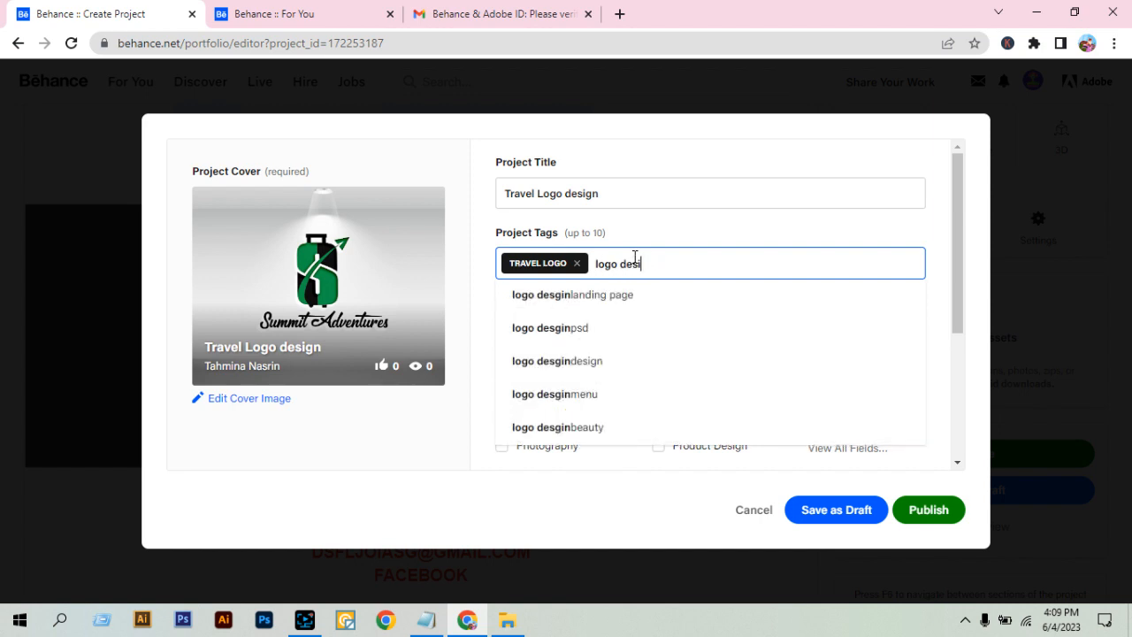
type("ng")
key("BackSpace")
key("Return")
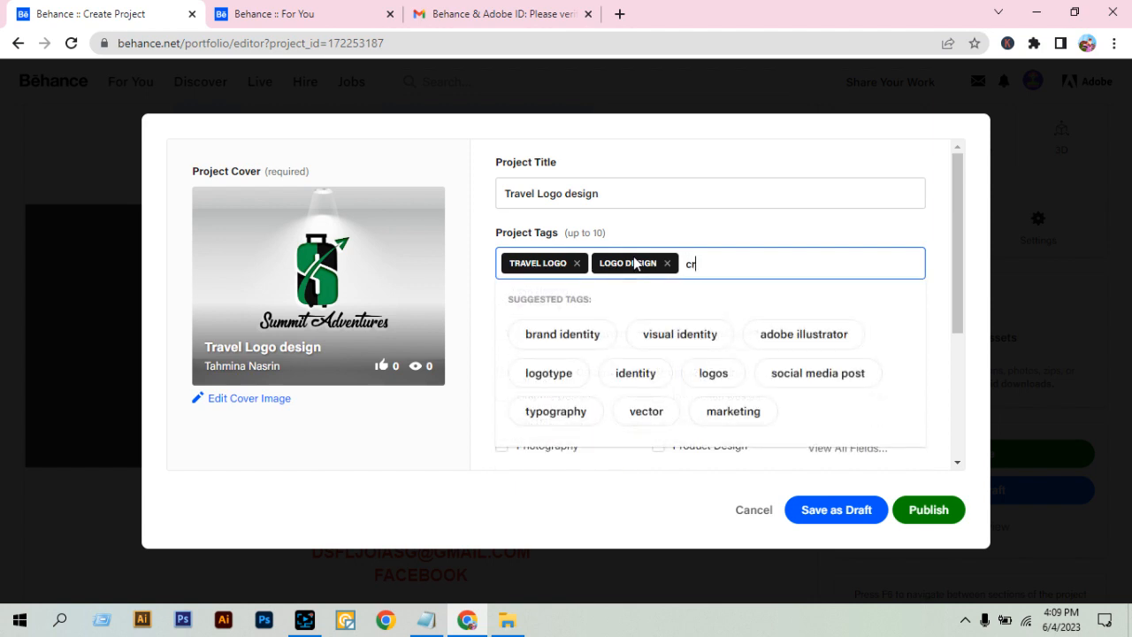
Add the project tags "creative travel logo" and "simple logo".
type("creative")
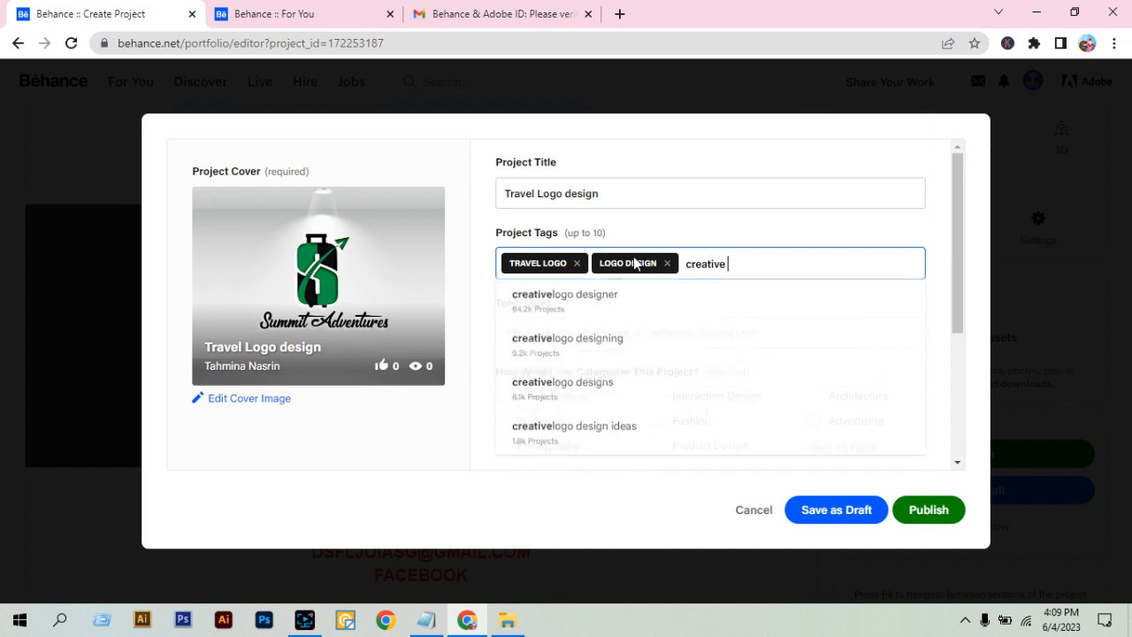
type(" travel logo")
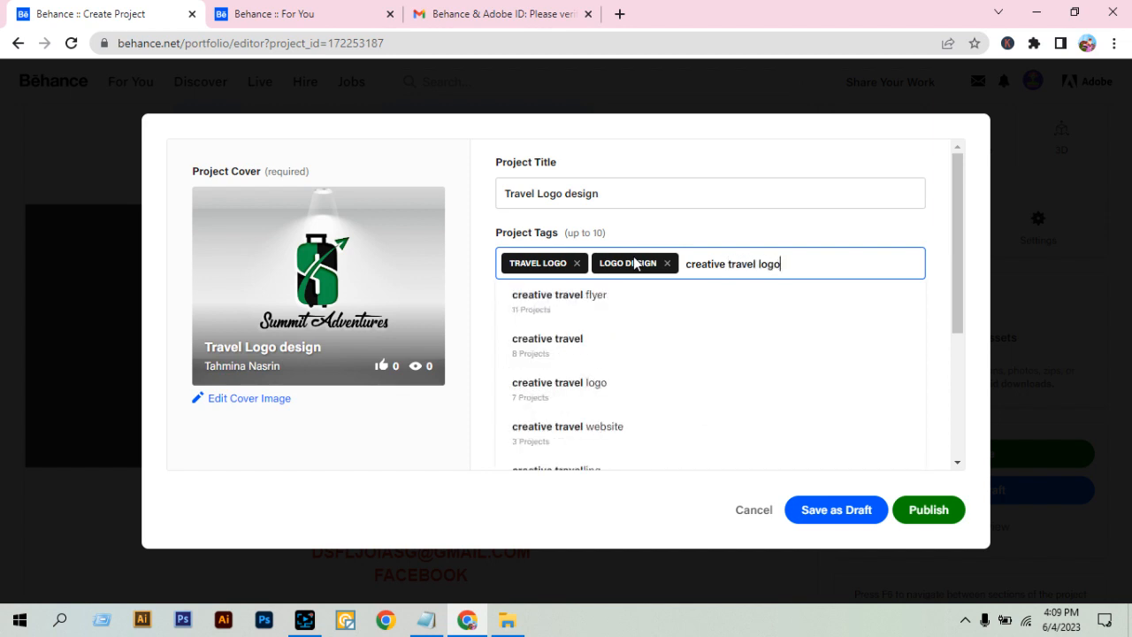
key("Return")
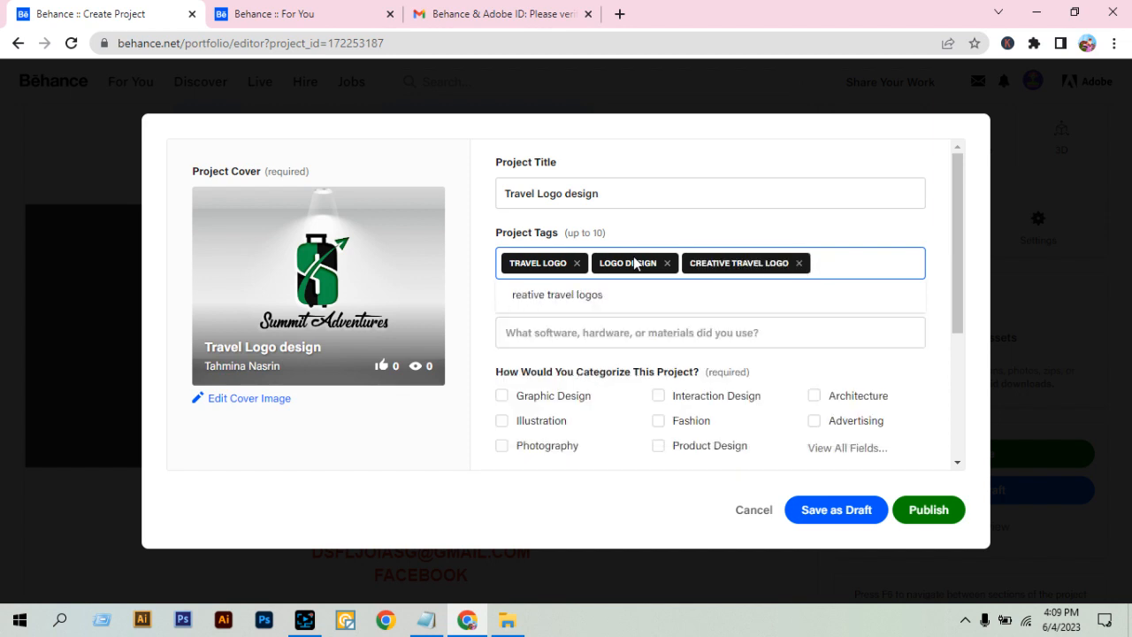
type("sim")
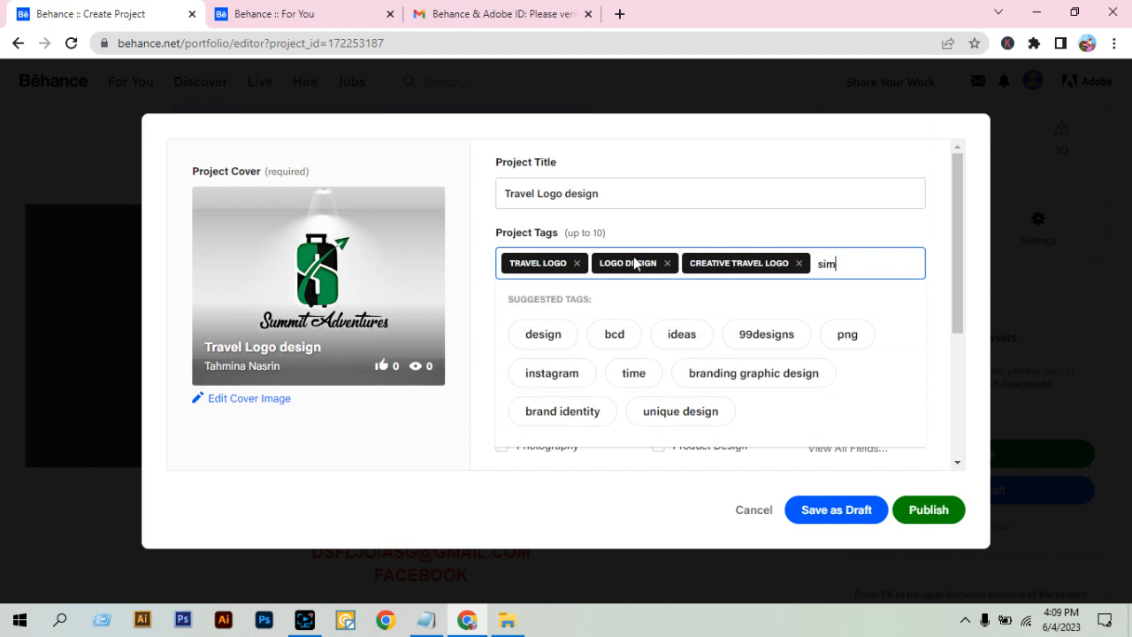
type("ple log")
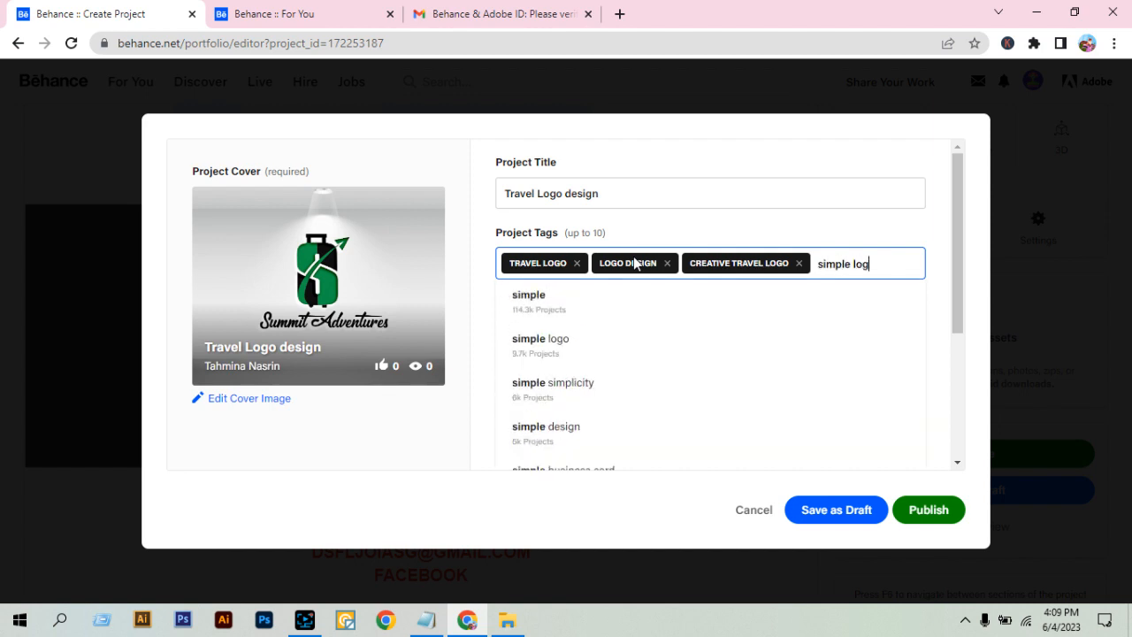
type("o")
key("Return")
Add the project tag "minimalist logo" and the suggested tag "logotype".
type("mini")
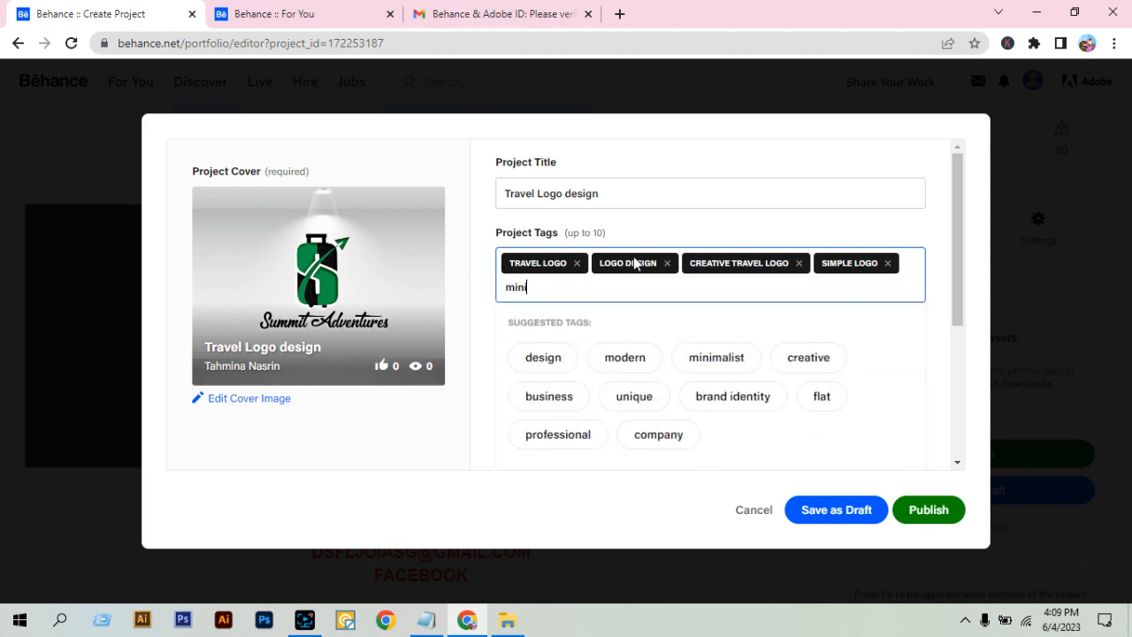
type("malist")
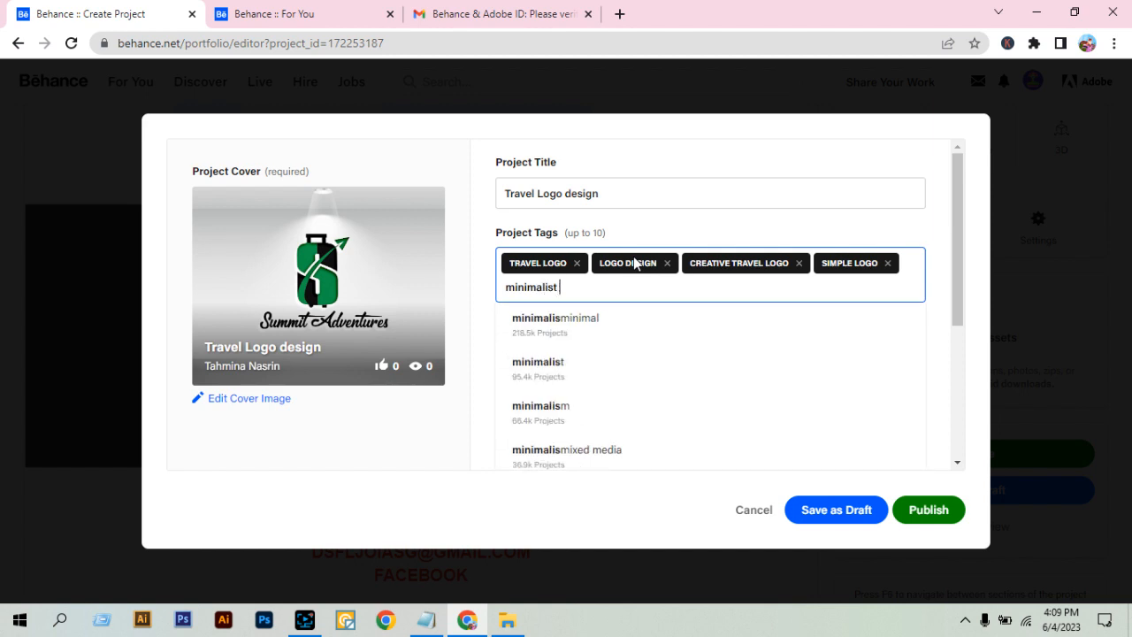
type(" logo")
key("Return")
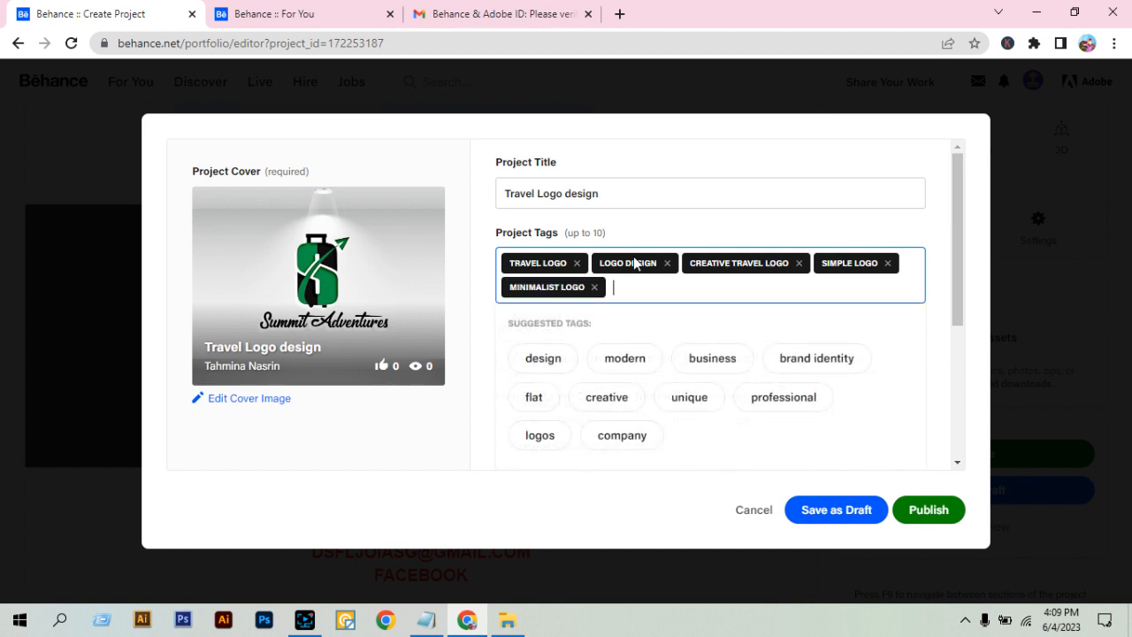
type("logo")
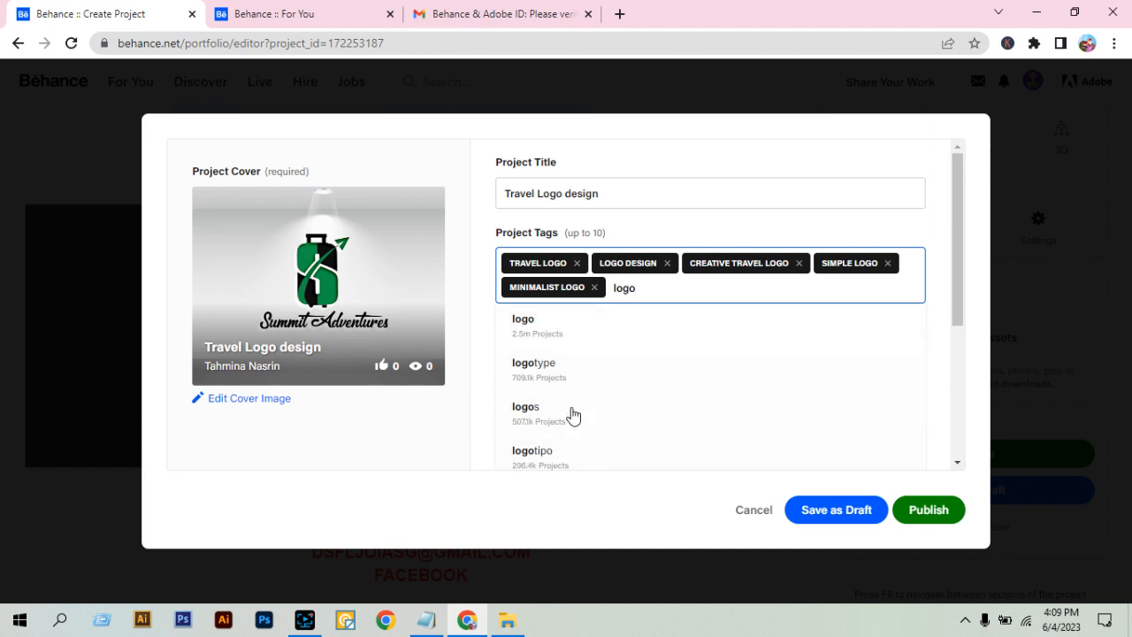
scroll(573, 407, "down", 1)
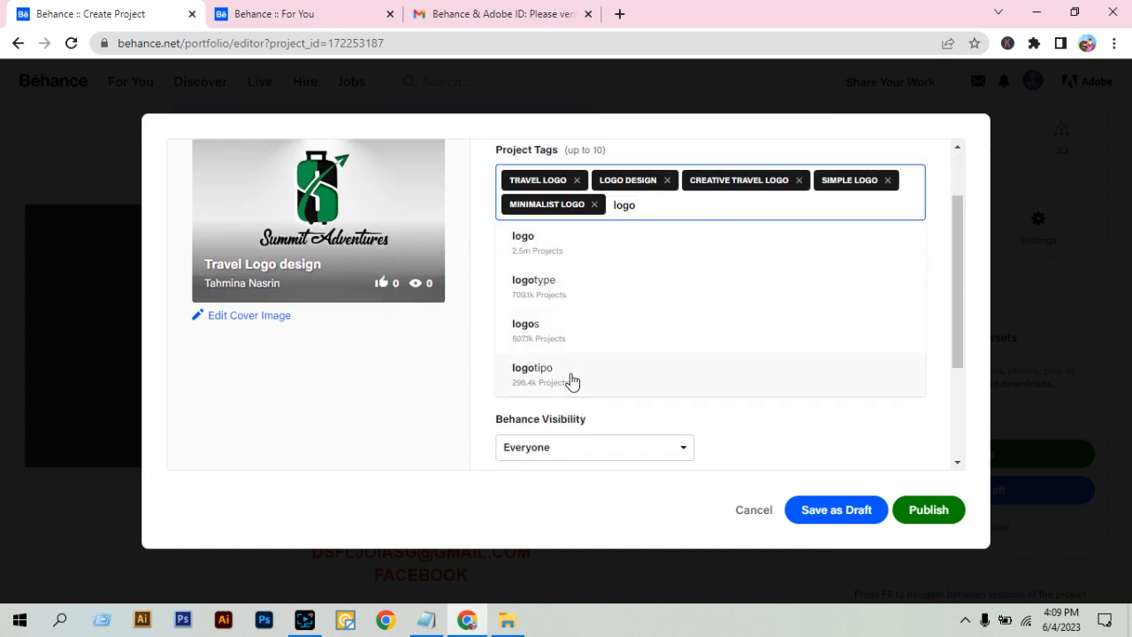
left_click(574, 298)
scroll(673, 273, "up", 1)
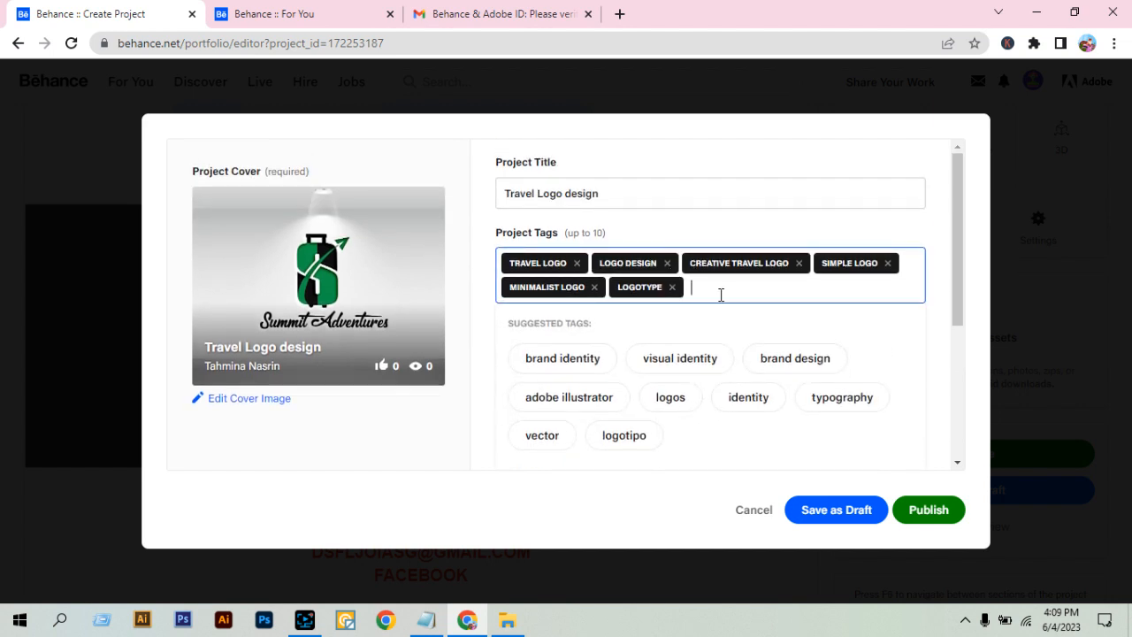
left_click(940, 345)
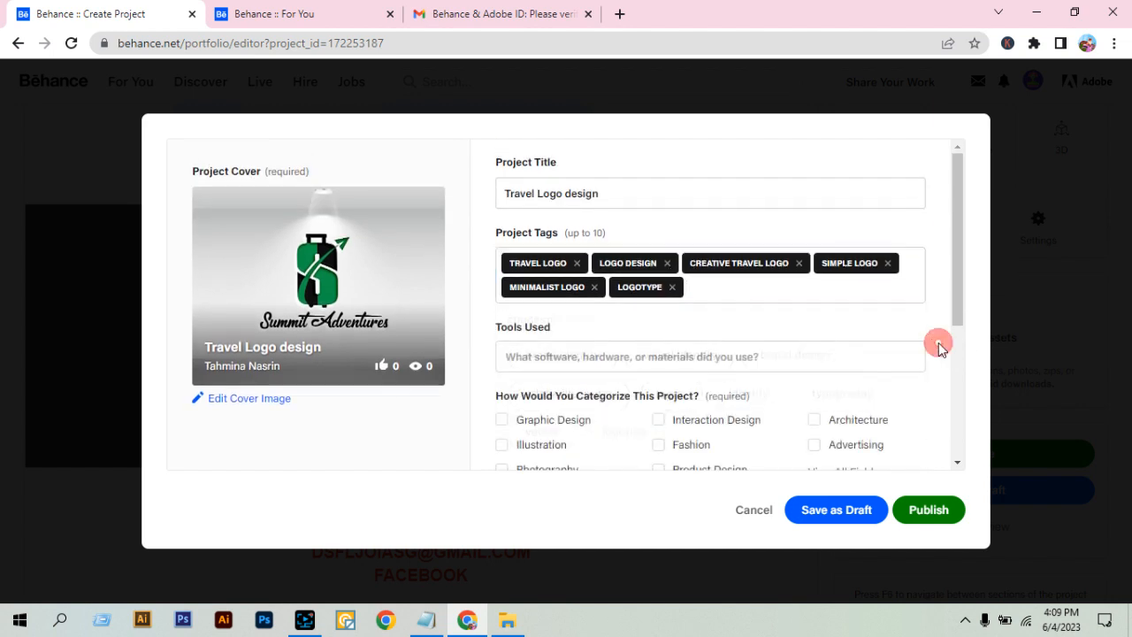
Add Adobe Illustrator from the suggestions as the tool used for the project.
left_click(581, 356)
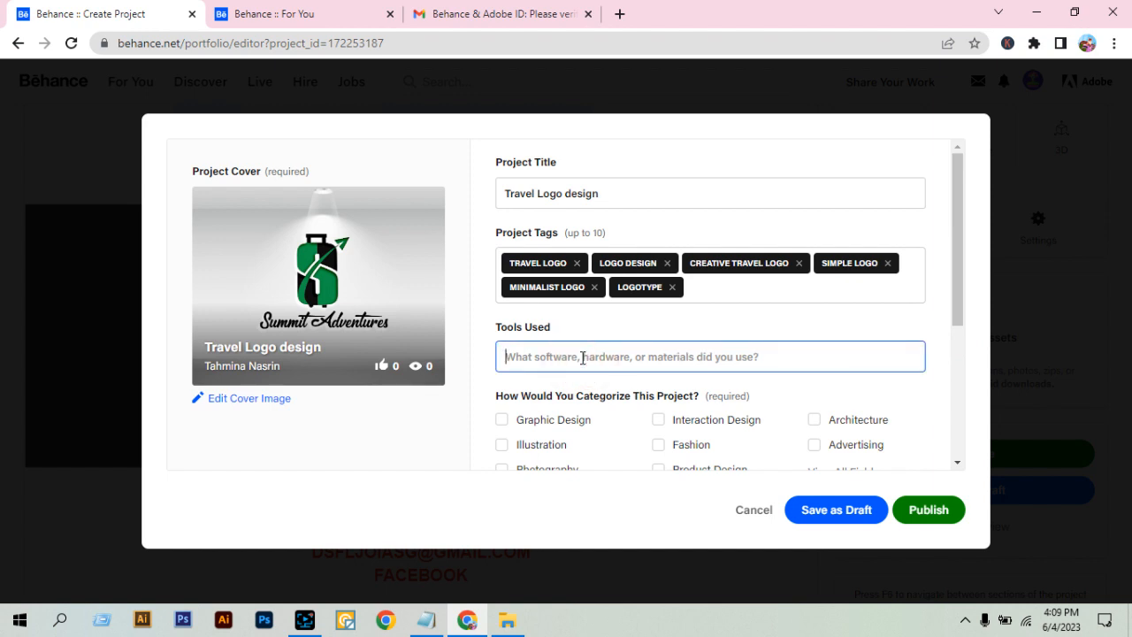
type("adobe illustra")
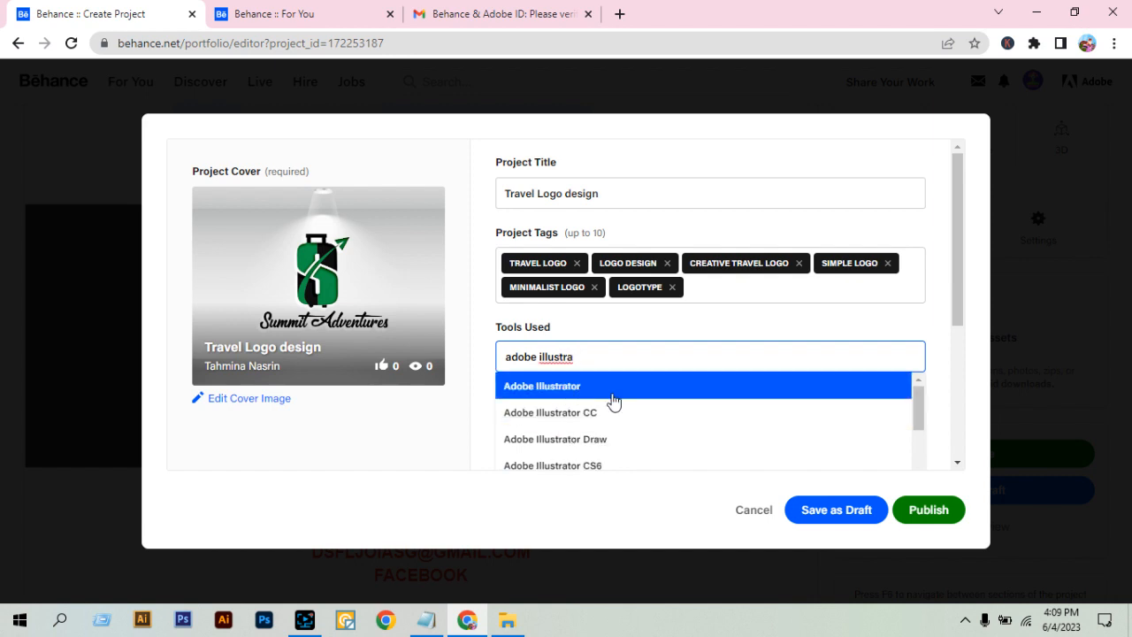
scroll(607, 412, "down", 2)
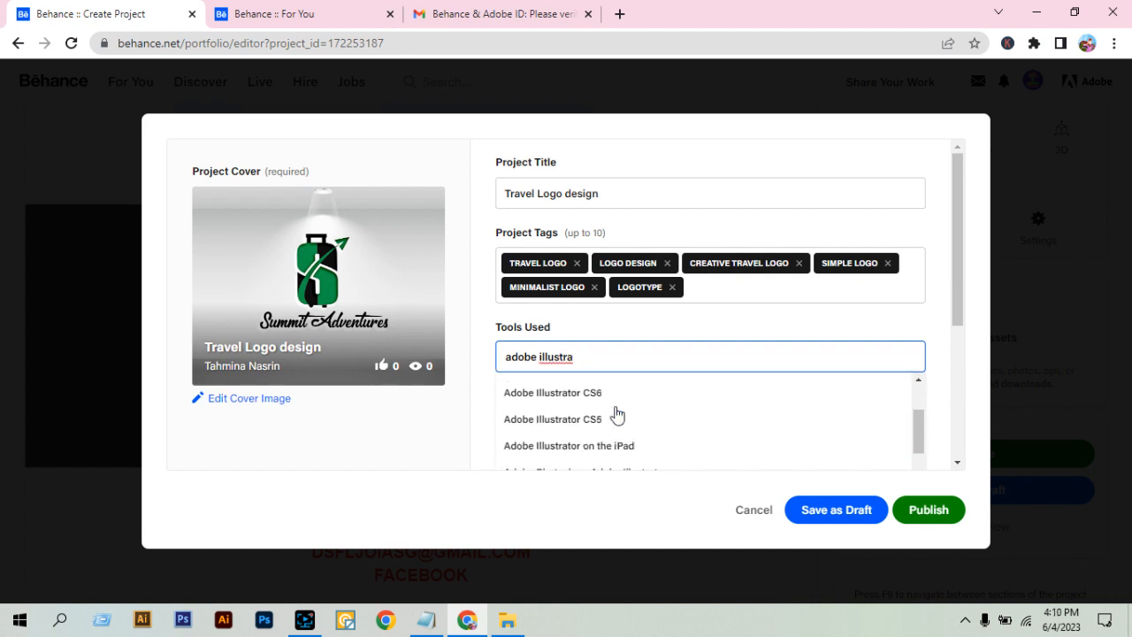
scroll(596, 430, "up", 2)
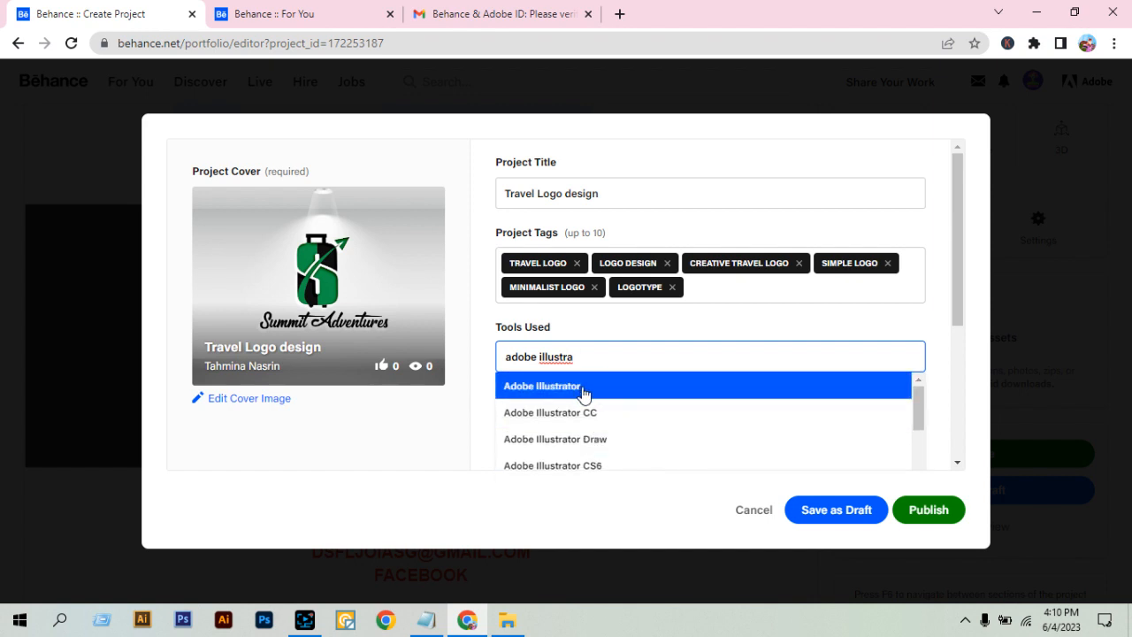
left_click(583, 389)
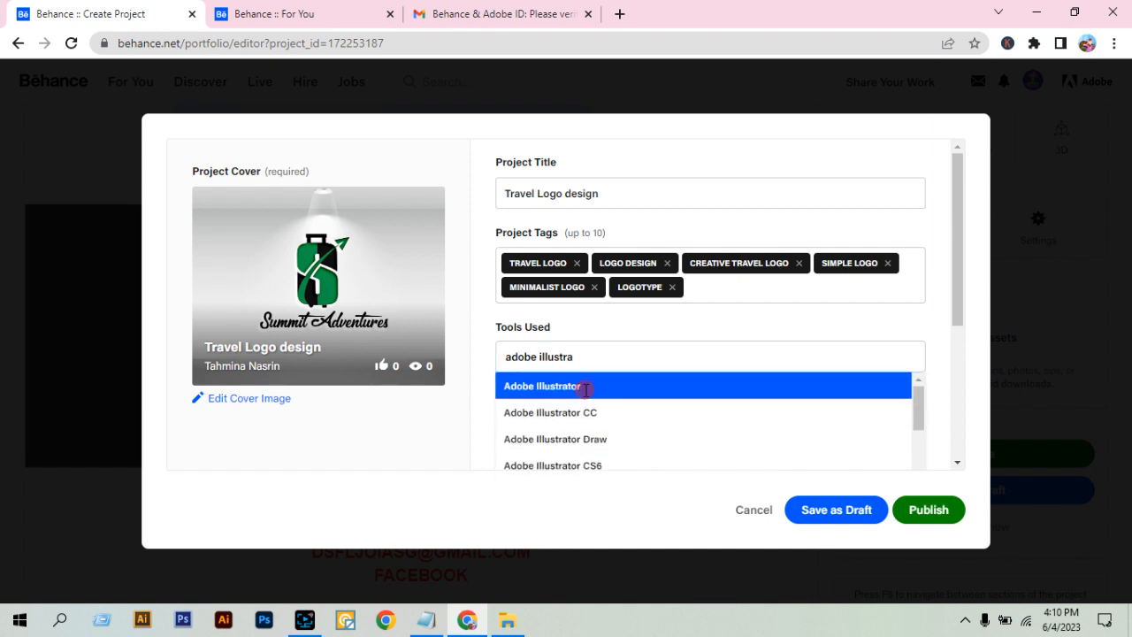
Open the full list of creative fields and select Graphic Design, Branding and Logo Design.
scroll(849, 362, "down", 2)
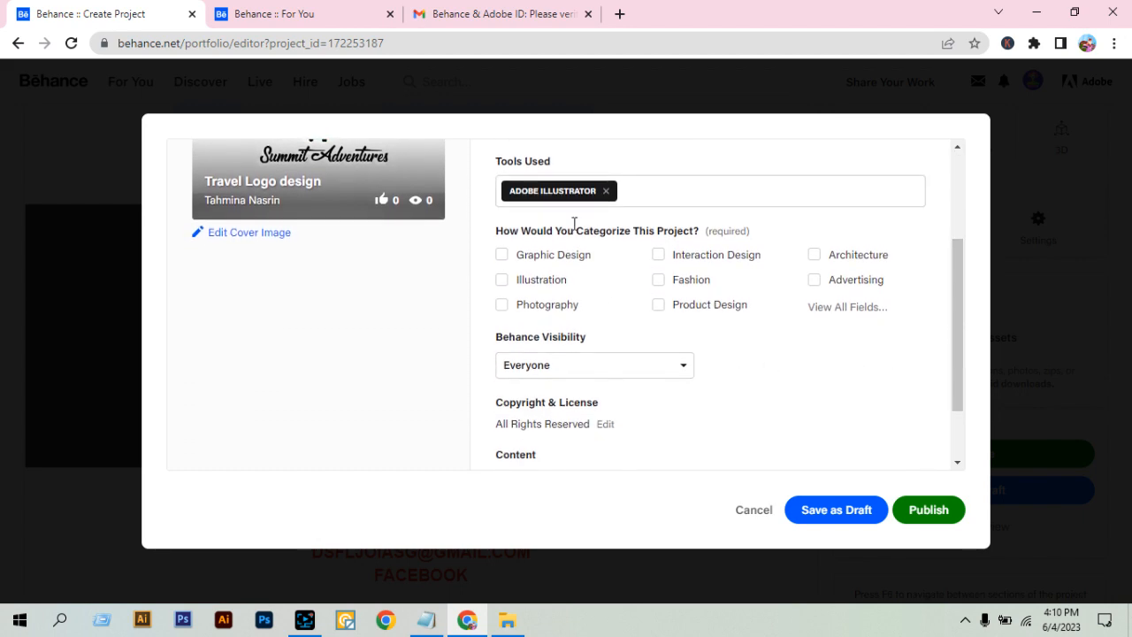
left_click(827, 306)
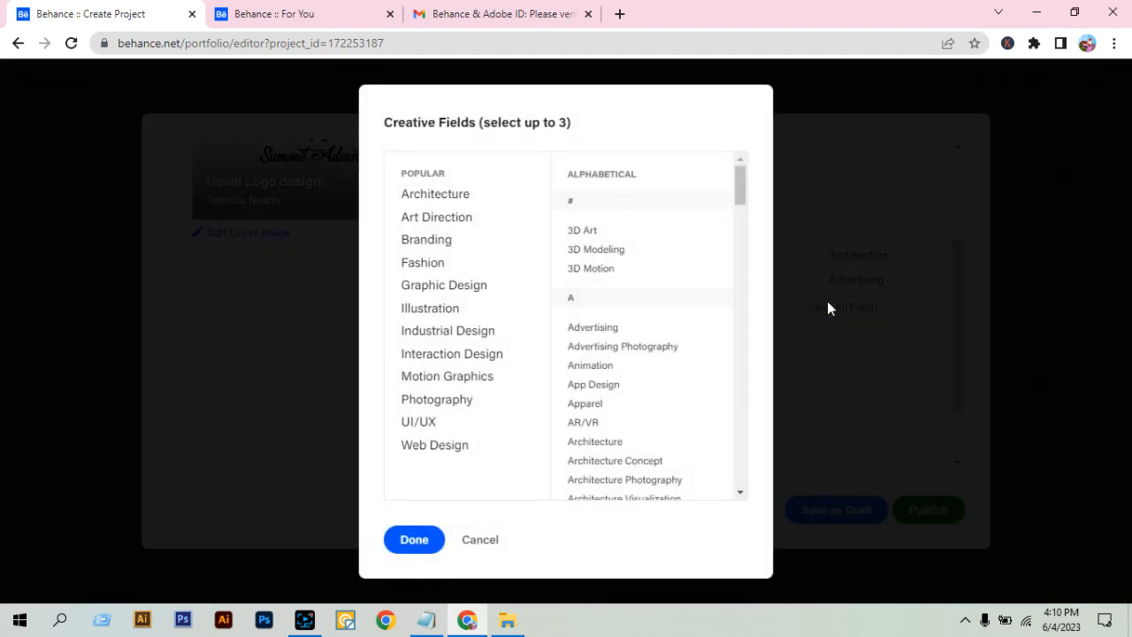
left_click(468, 287)
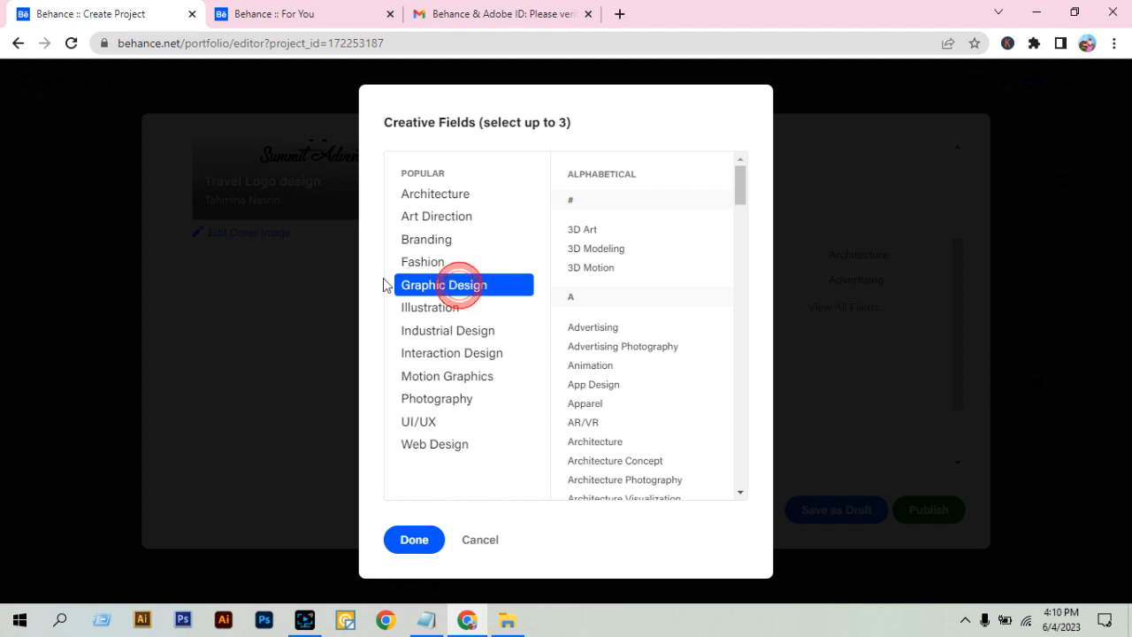
left_click(442, 245)
scroll(620, 292, "down", 10)
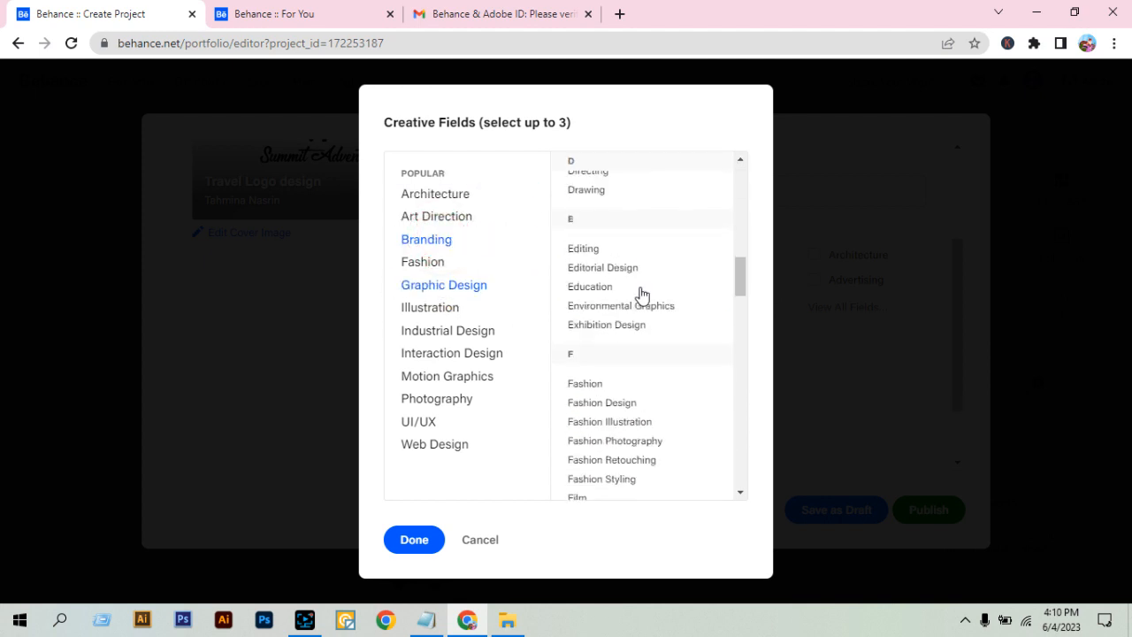
scroll(641, 295, "down", 2)
left_click(600, 234)
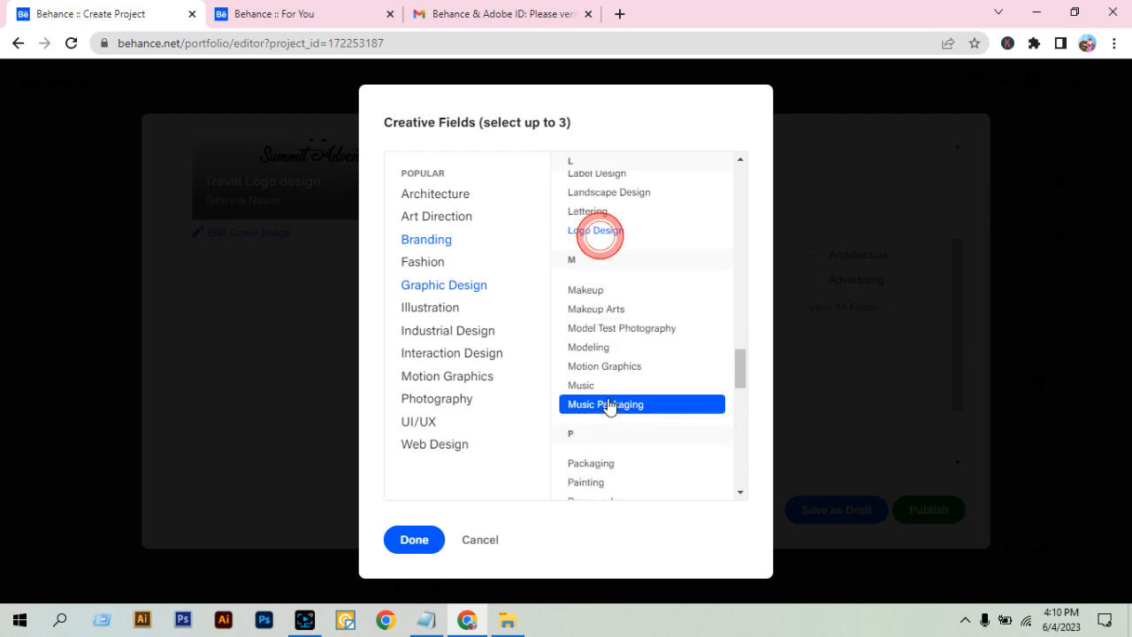
Look through the alphabetical list of creative fields to review the available categories.
scroll(691, 324, "up", 12)
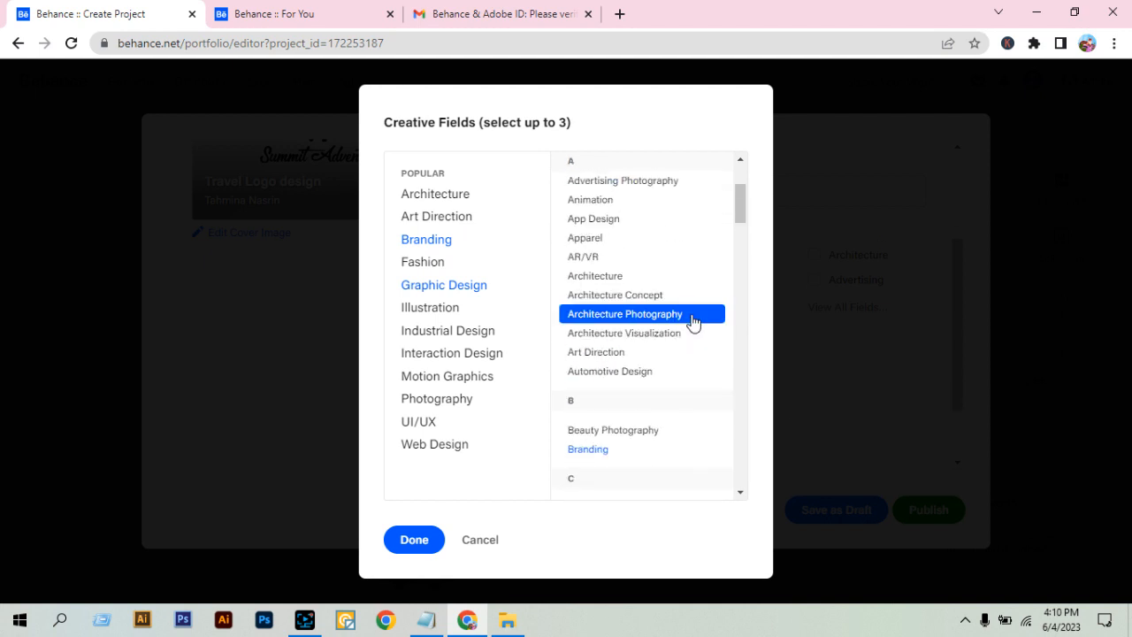
scroll(690, 315, "down", 6)
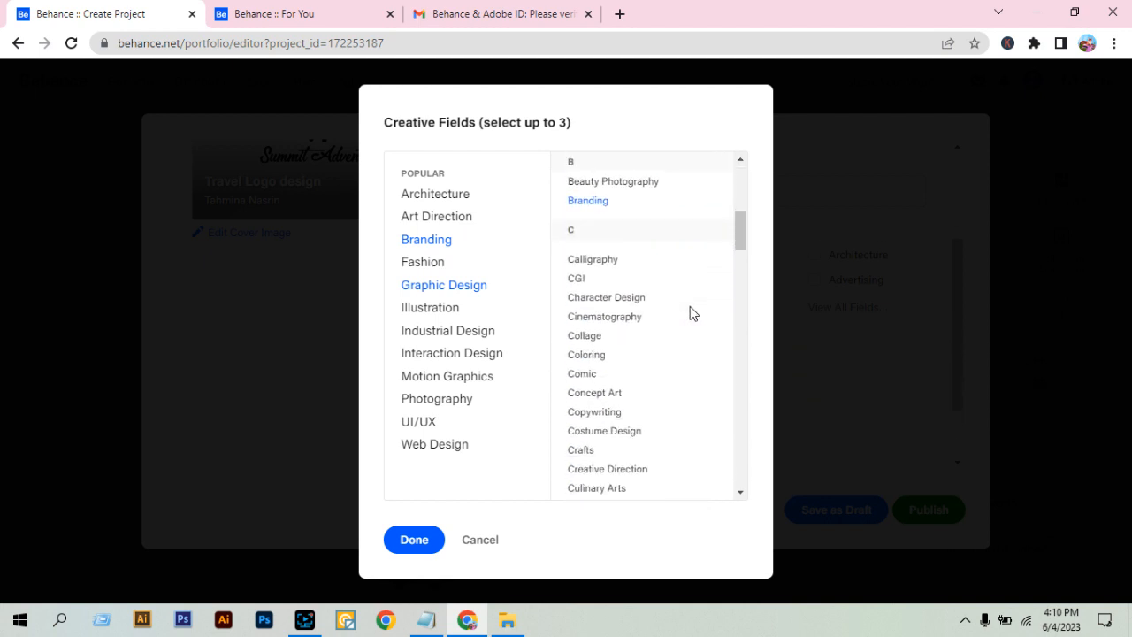
scroll(639, 268, "up", 3)
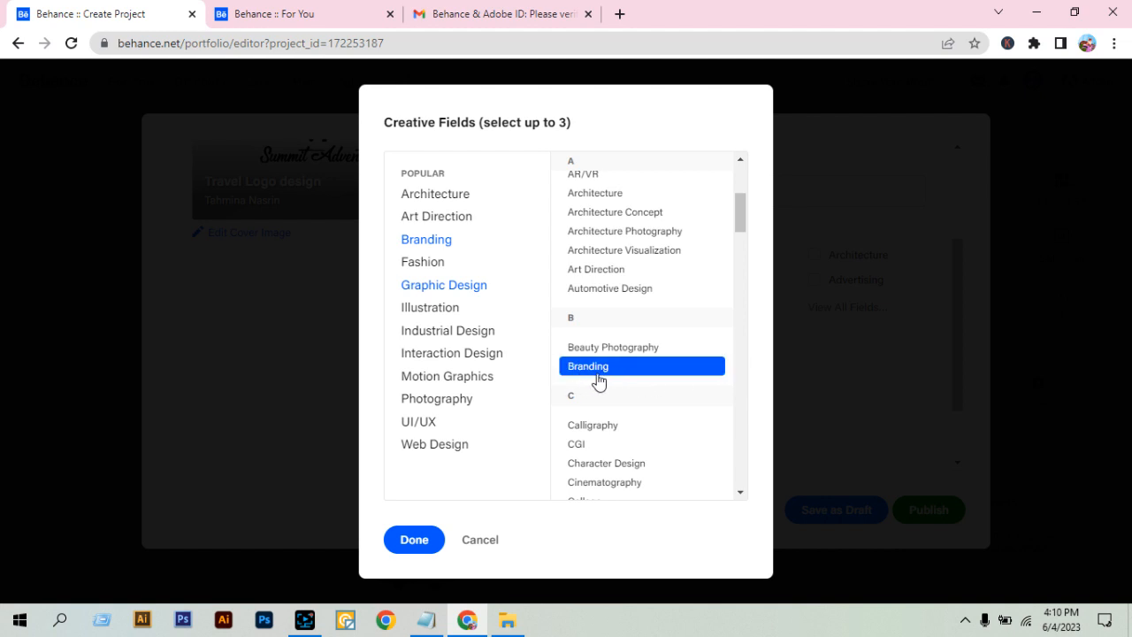
scroll(591, 375, "up", 3)
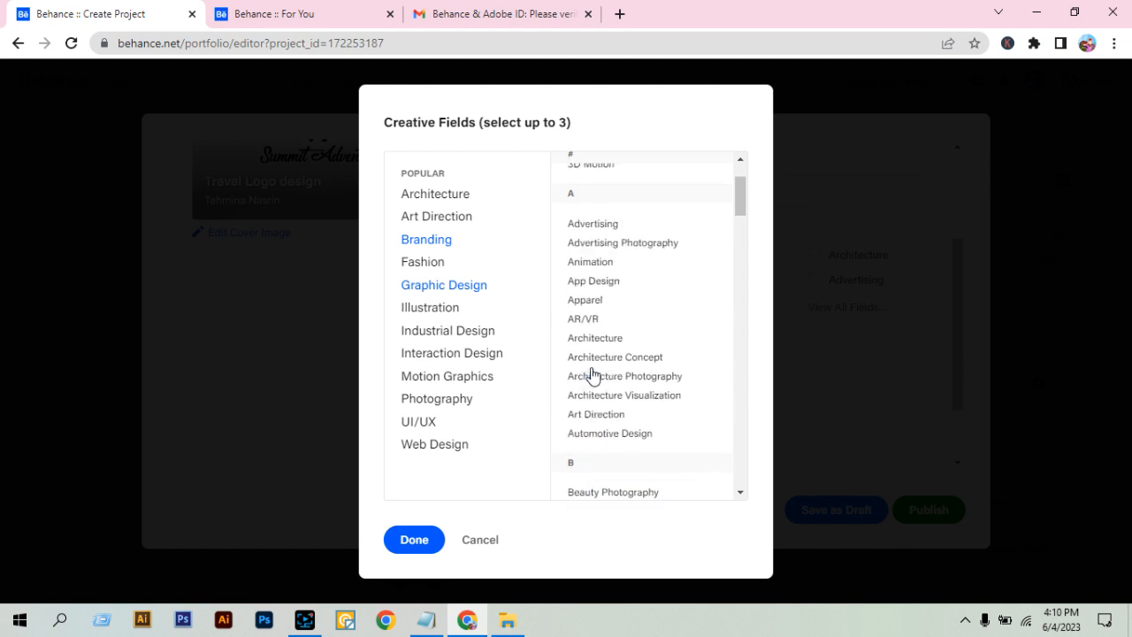
scroll(677, 292, "down", 2)
scroll(683, 334, "down", 10)
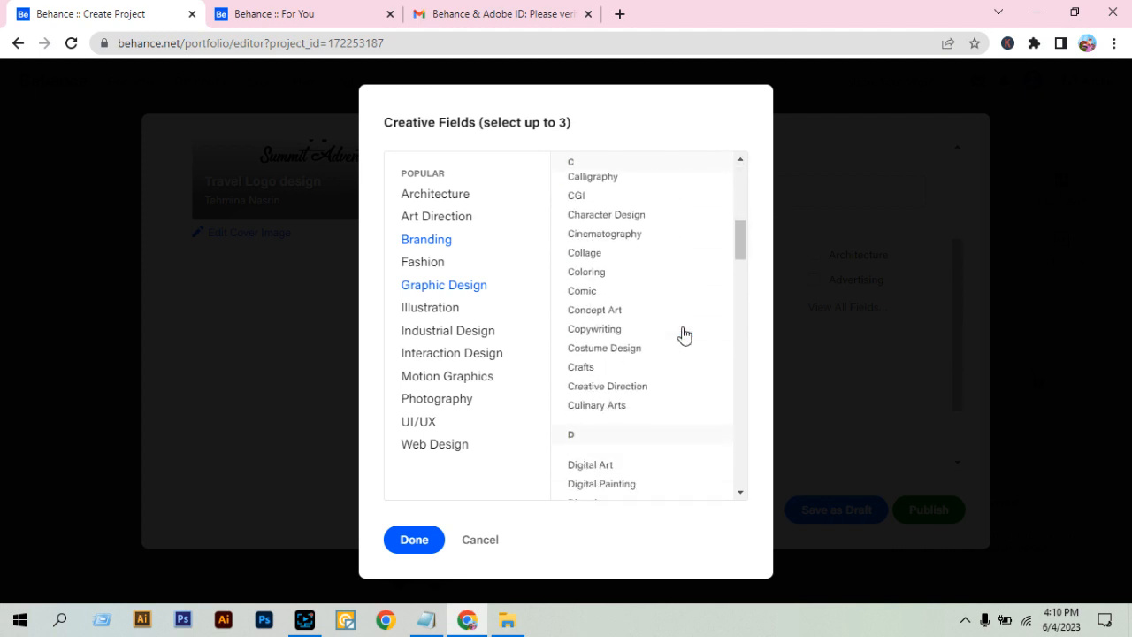
scroll(630, 398, "down", 10)
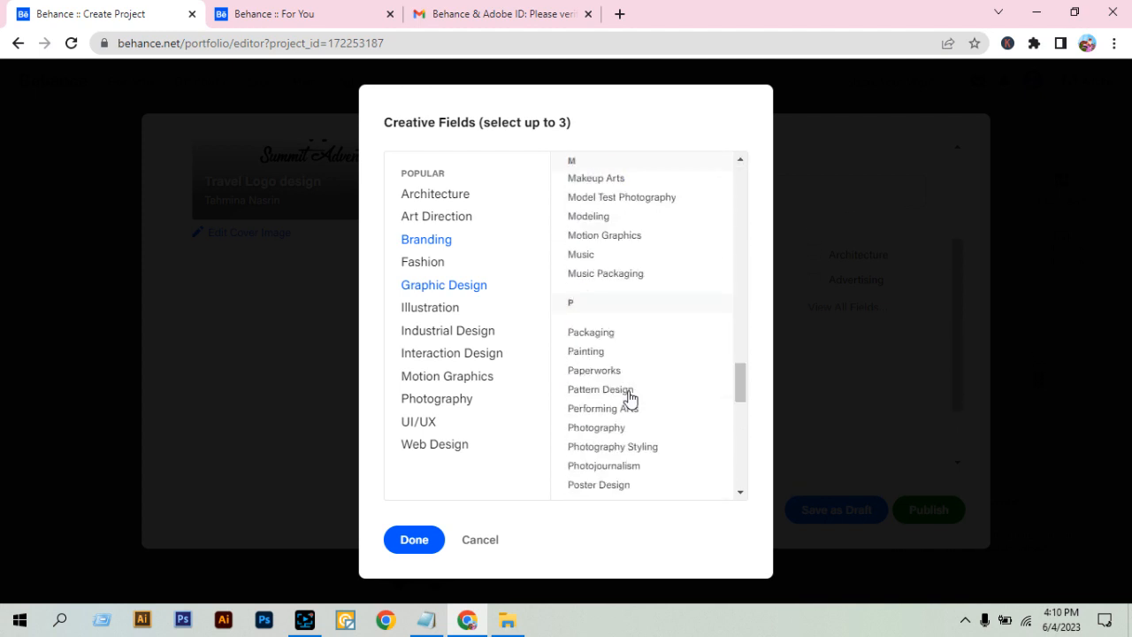
scroll(630, 398, "down", 1)
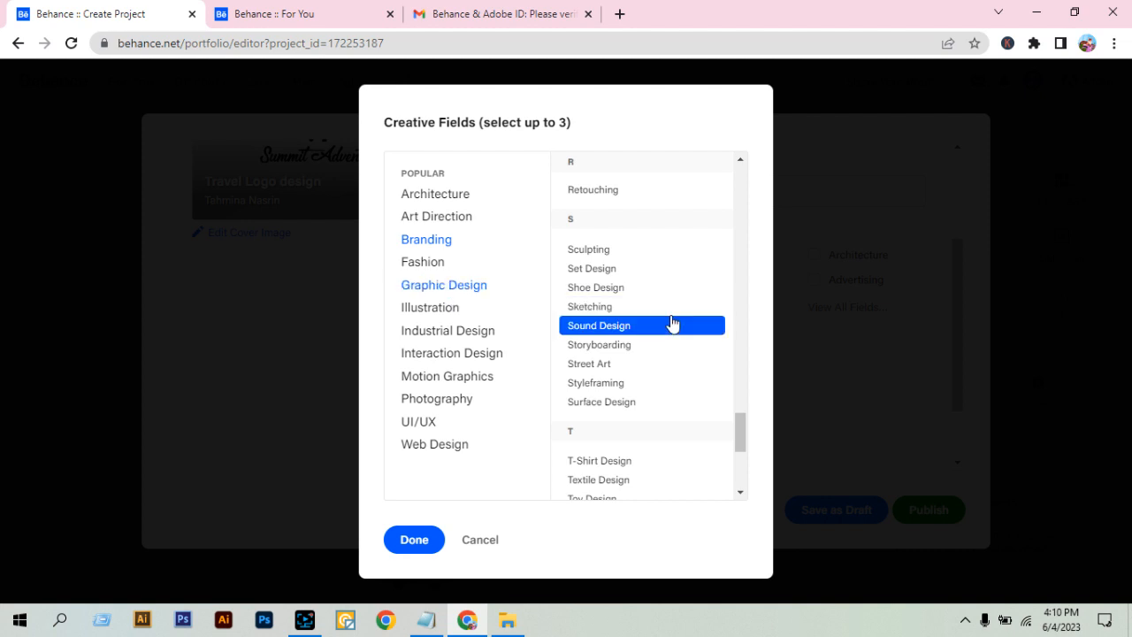
Check the remaining creative fields and confirm the selected categories for the project.
scroll(670, 323, "up", 10)
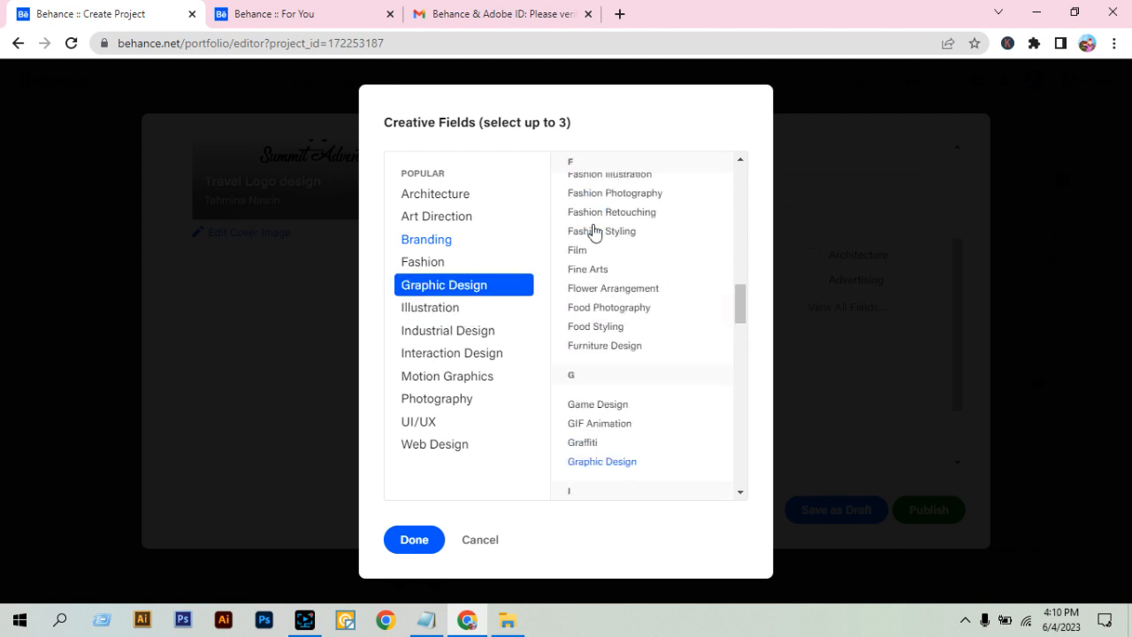
scroll(611, 362, "down", 1)
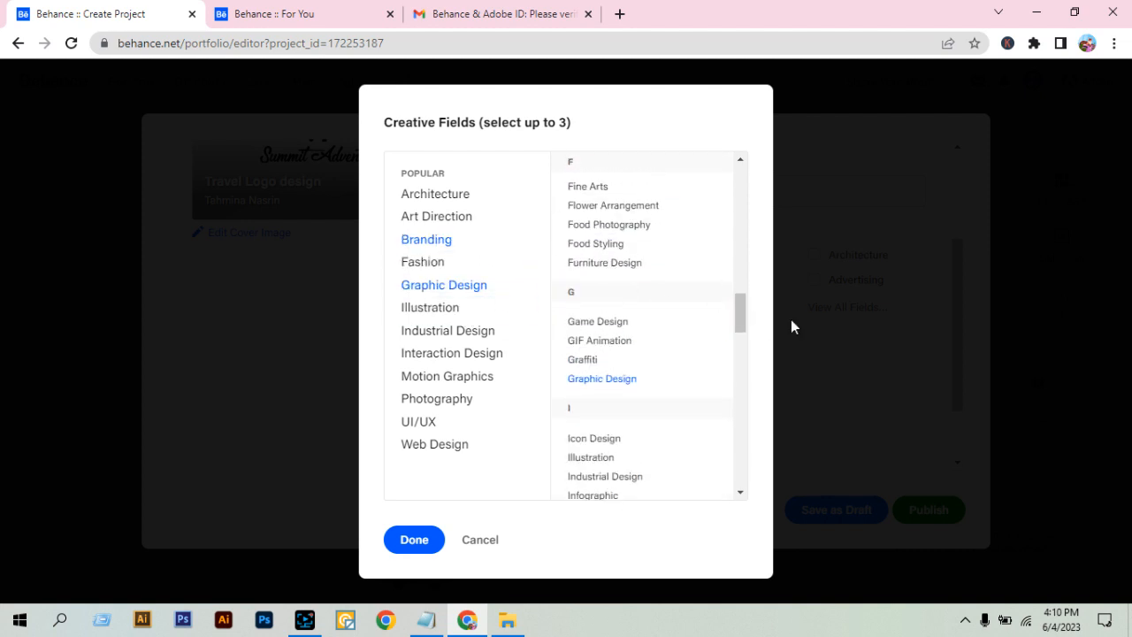
left_click(413, 540)
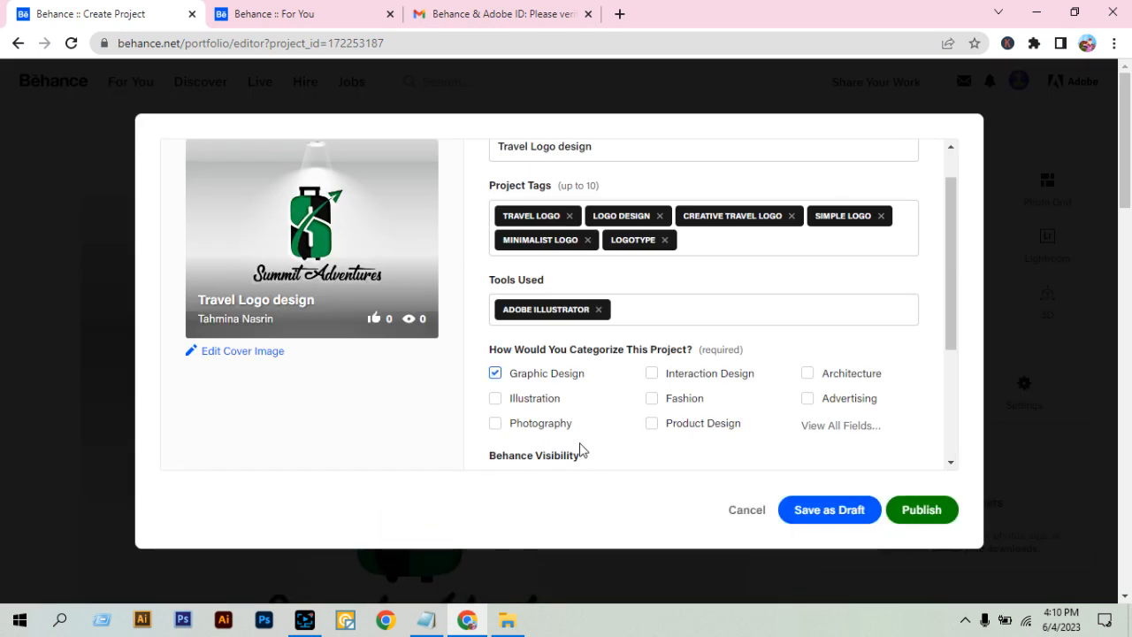
Examine the visibility and licence settings and the optional description and co-owner fields, closing the extra details without entering anything.
scroll(581, 451, "down", 3)
scroll(543, 430, "down", 1)
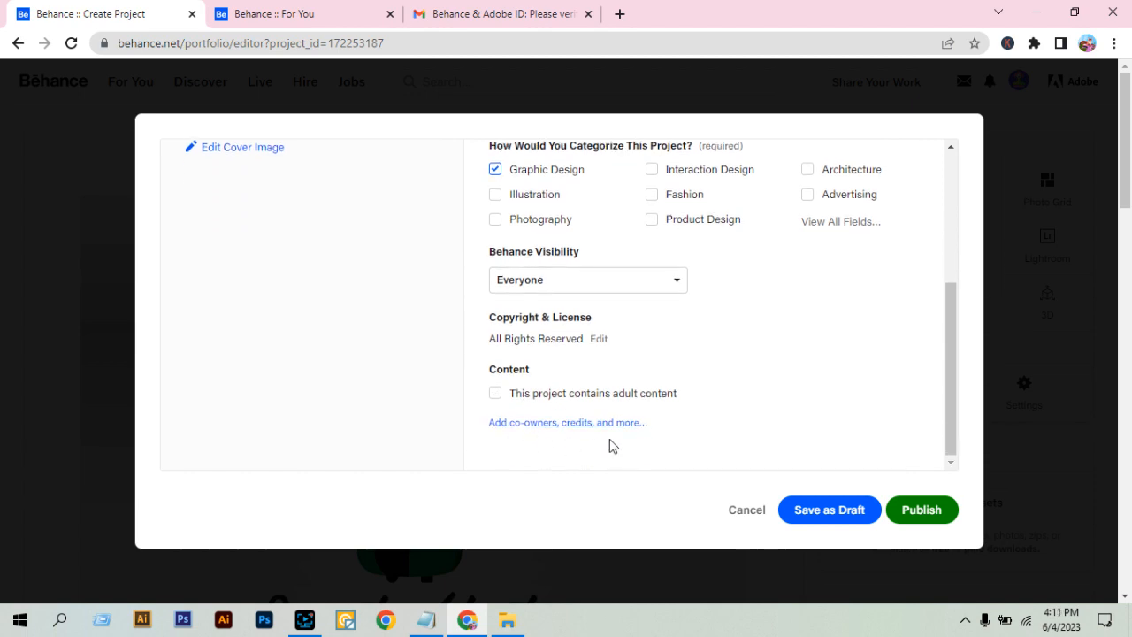
scroll(531, 389, "up", 5)
scroll(562, 429, "down", 5)
left_click(528, 424)
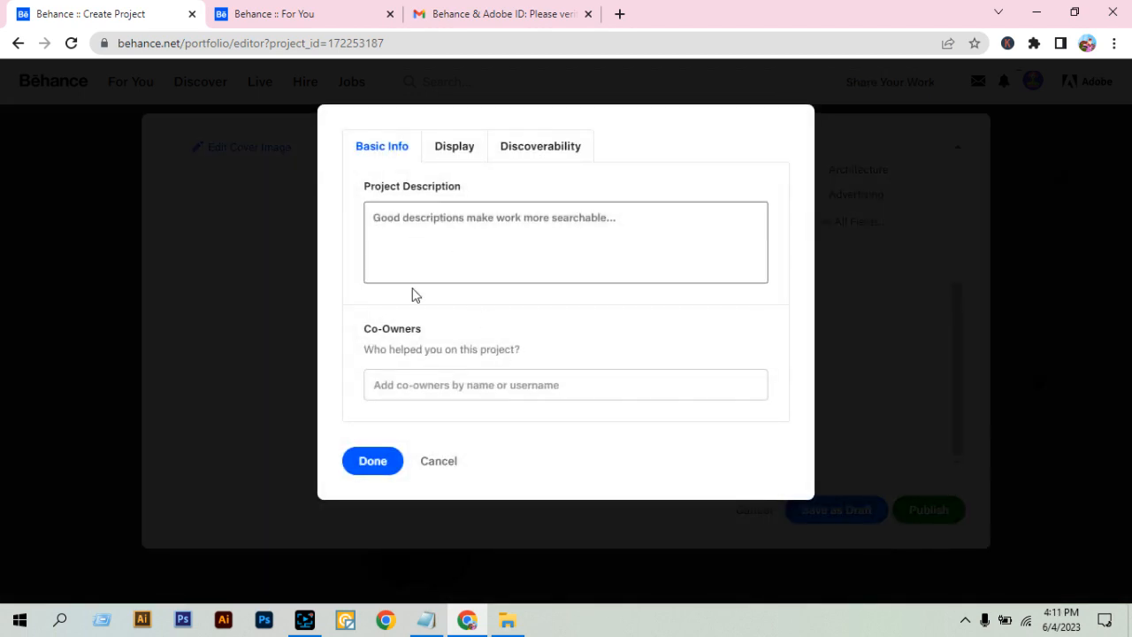
left_click(394, 212)
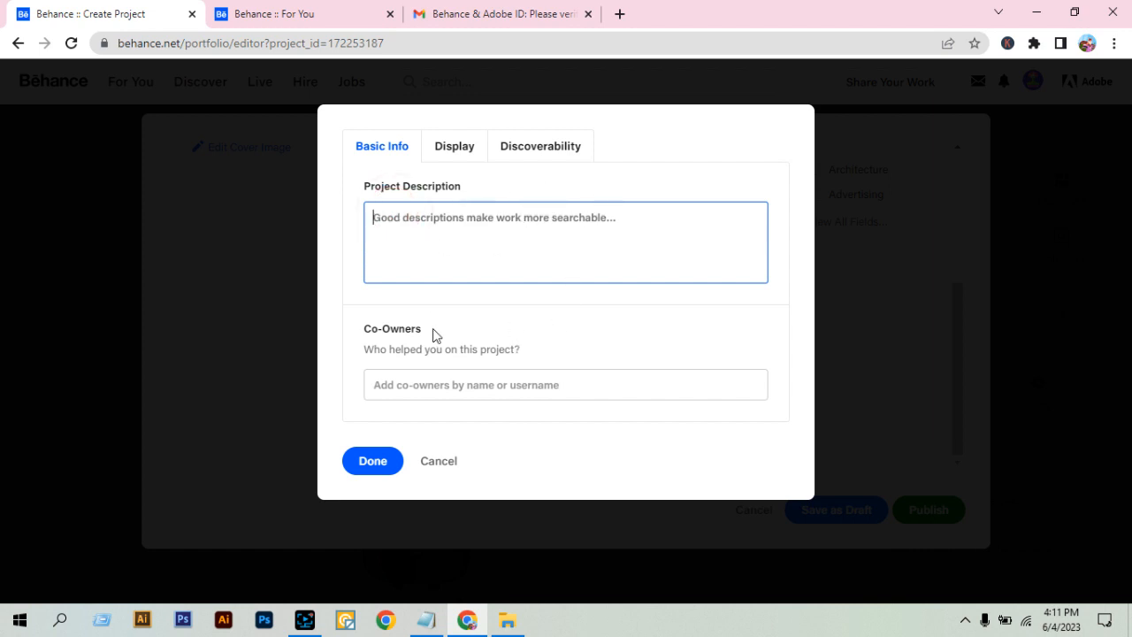
left_click(467, 386)
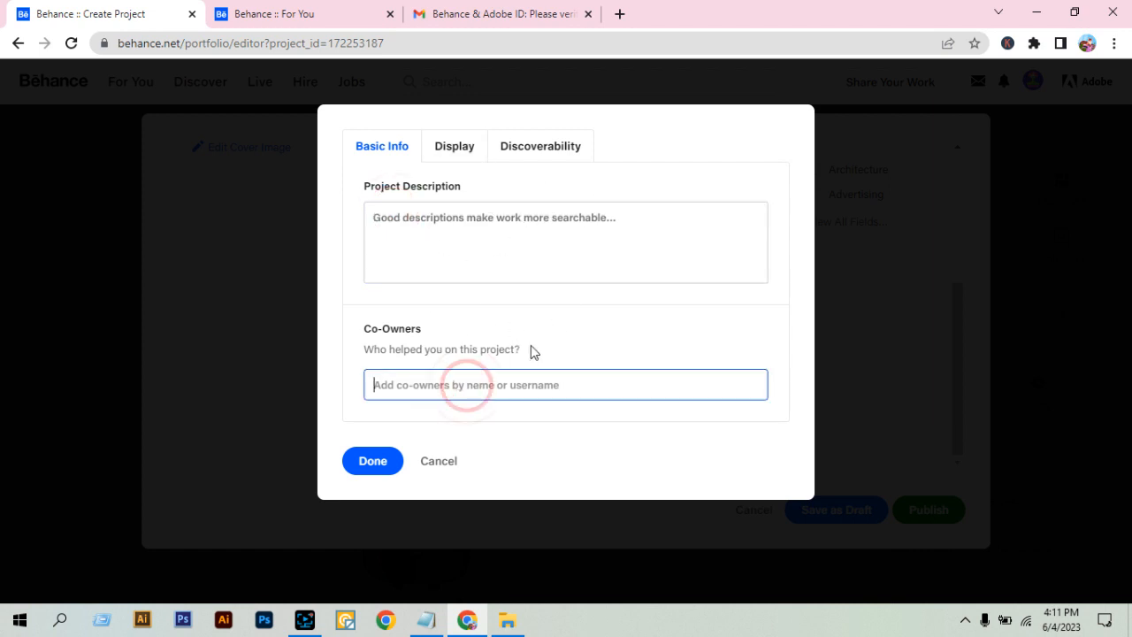
left_click(530, 347)
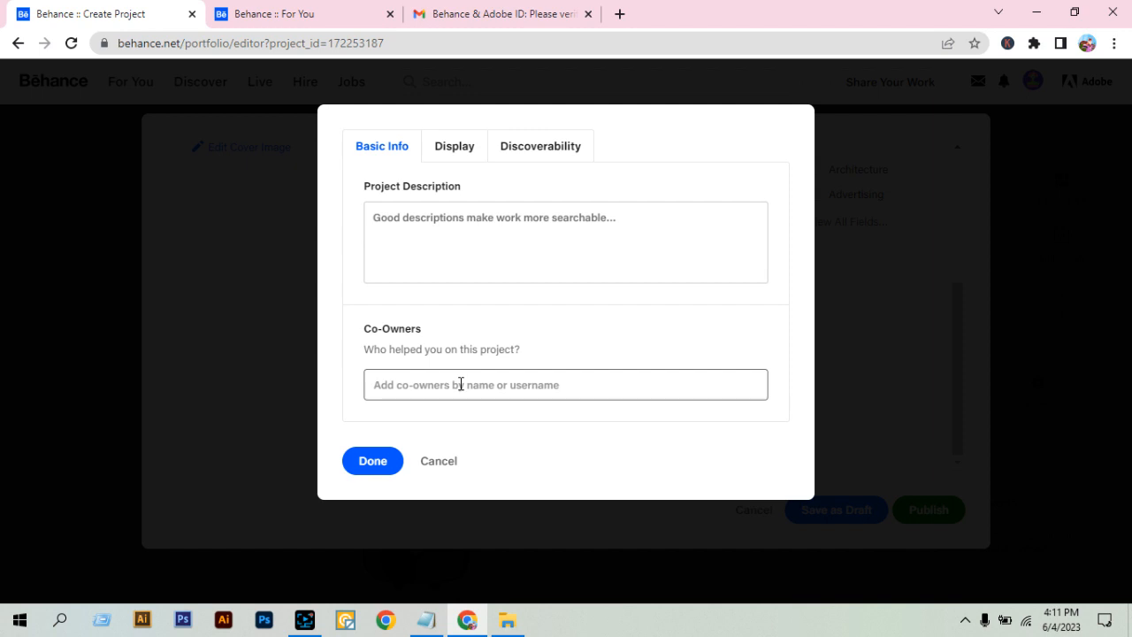
left_click(436, 463)
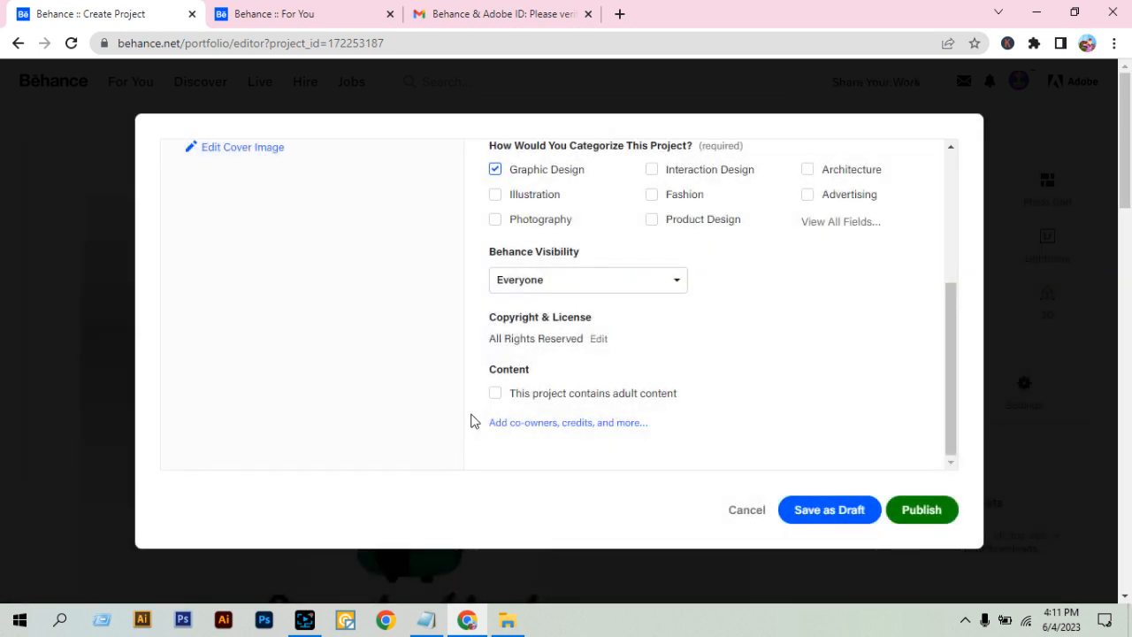
Open the project's cover image for editing.
scroll(436, 388, "up", 5)
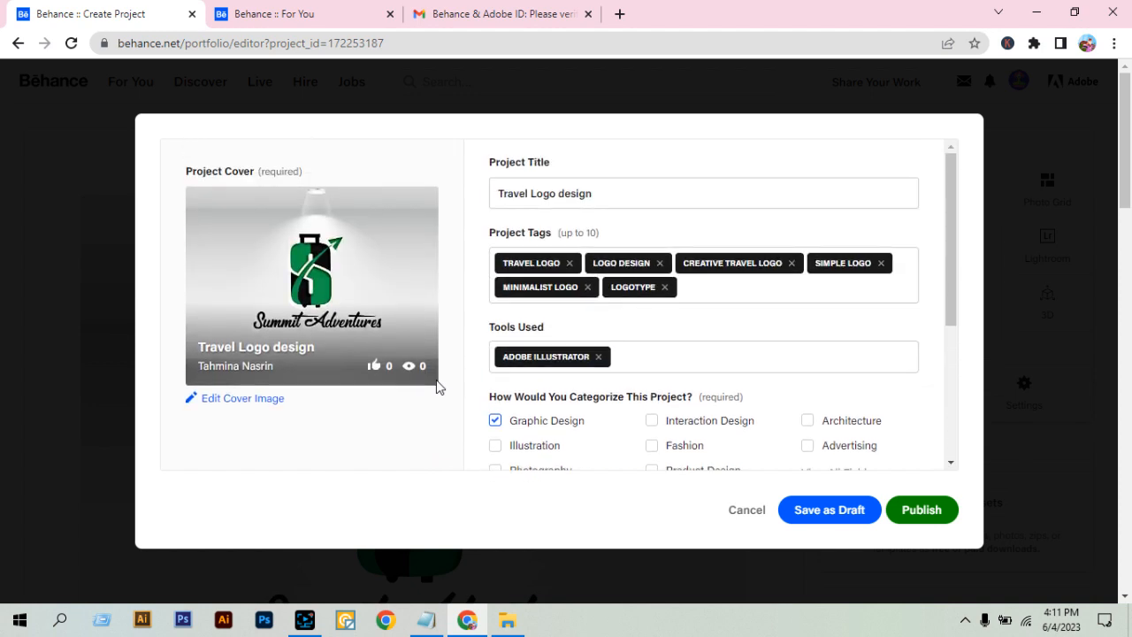
left_click(245, 400)
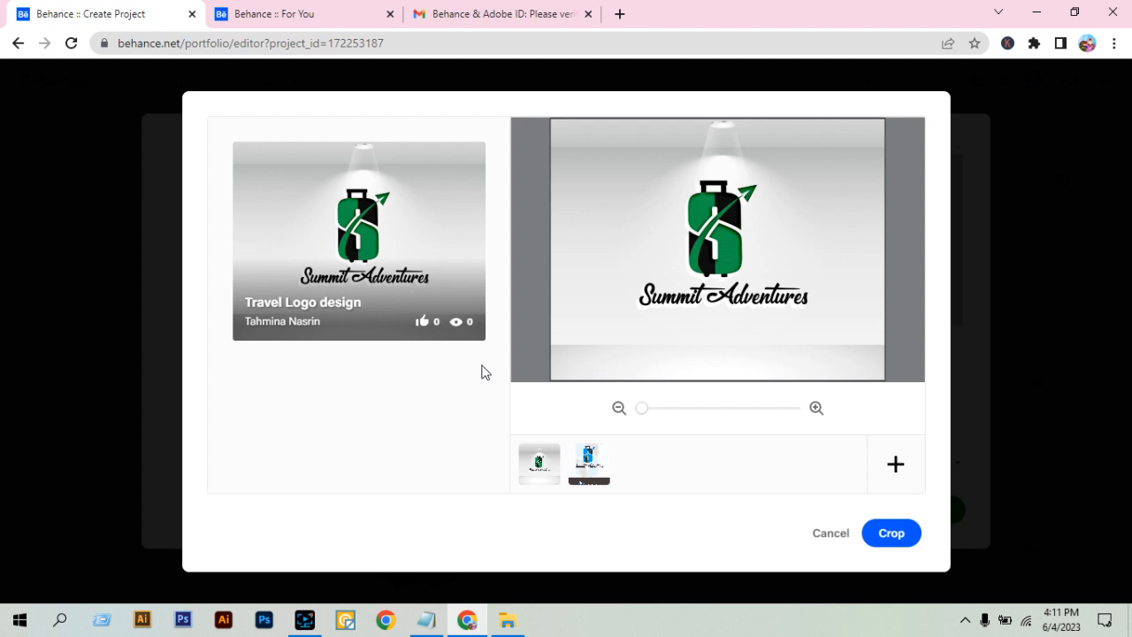
Search Google in a new browser tab for "behance project cover size".
left_click(620, 15)
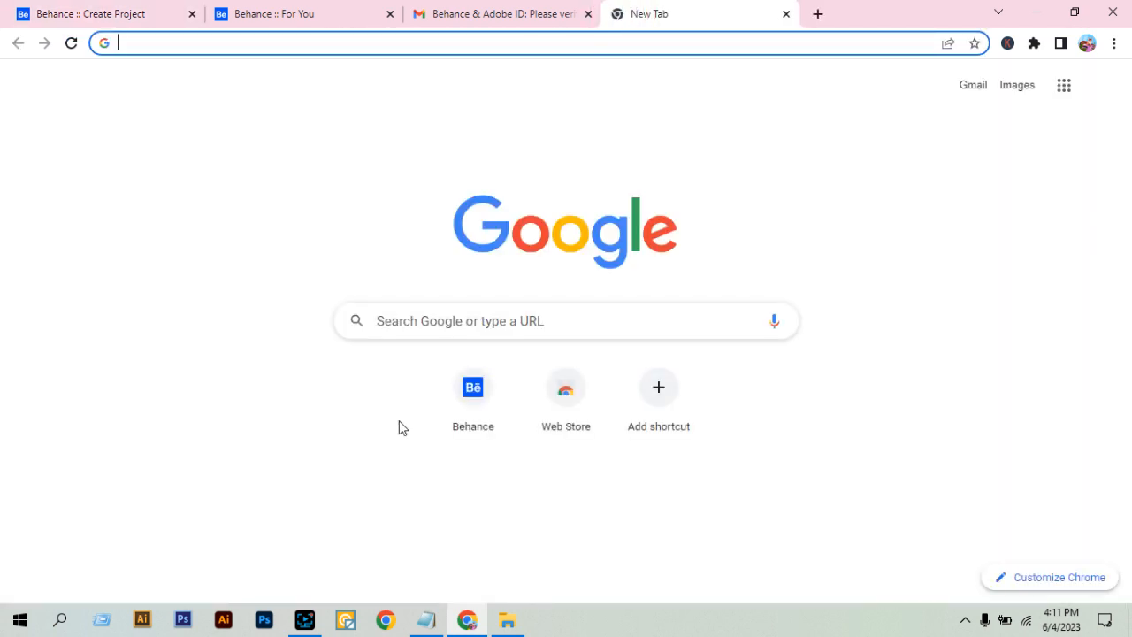
type("behance")
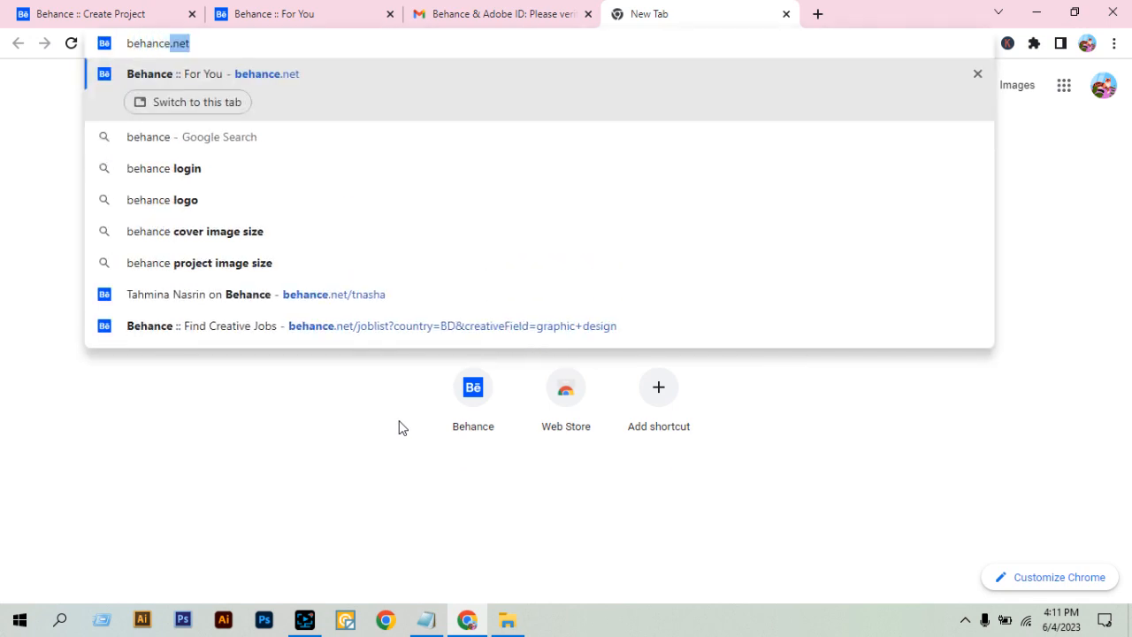
type(" po")
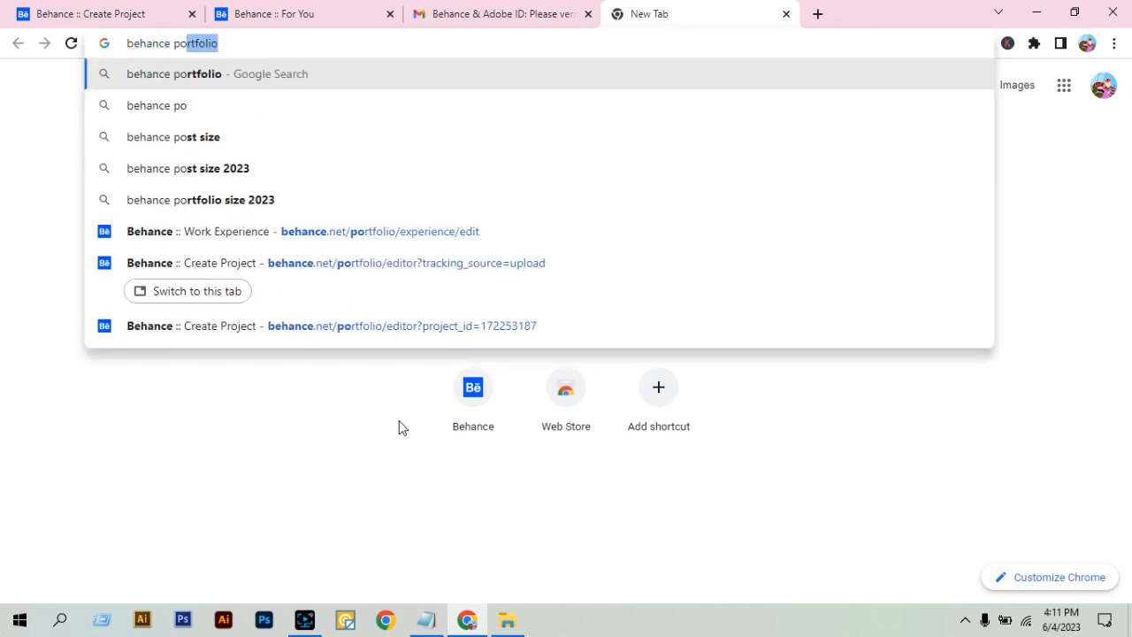
type("ject")
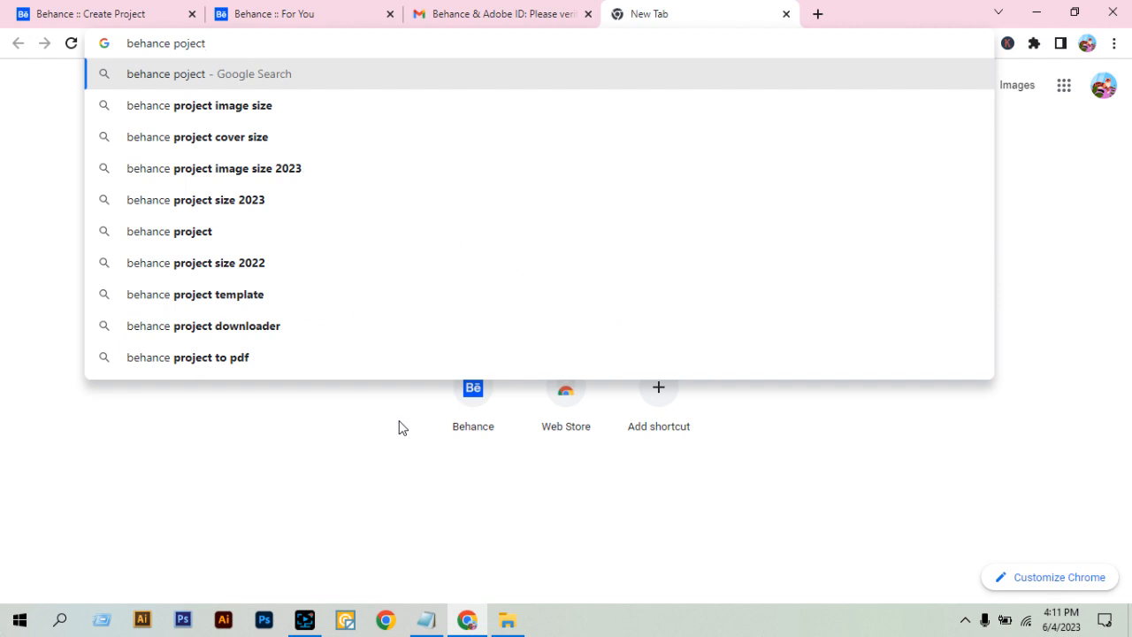
key("Down")
key("Down")
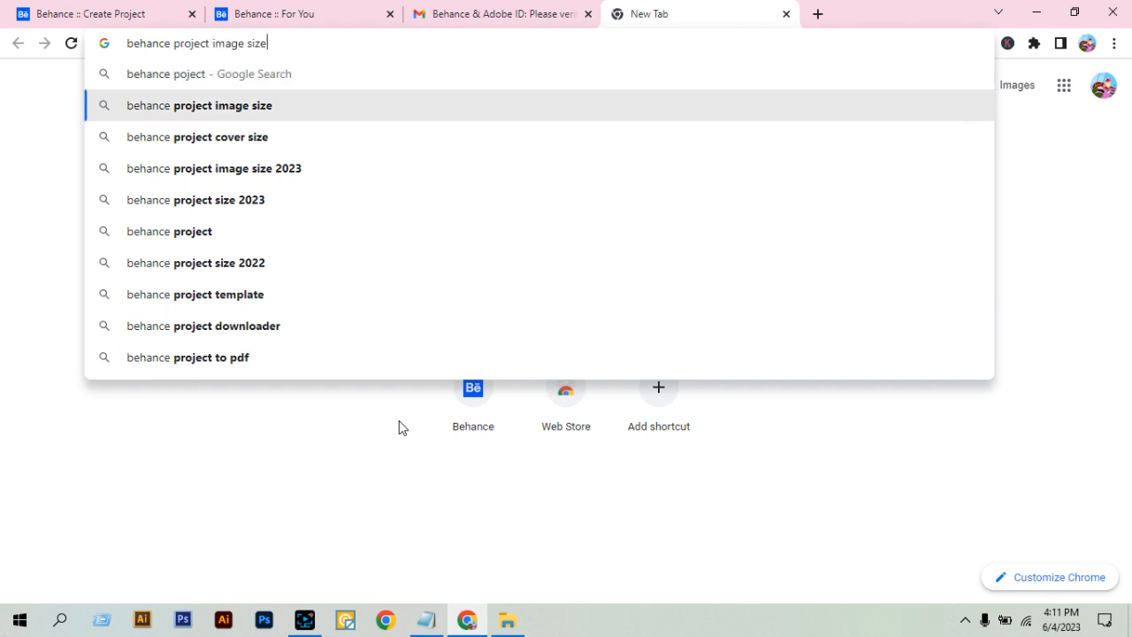
key("Return")
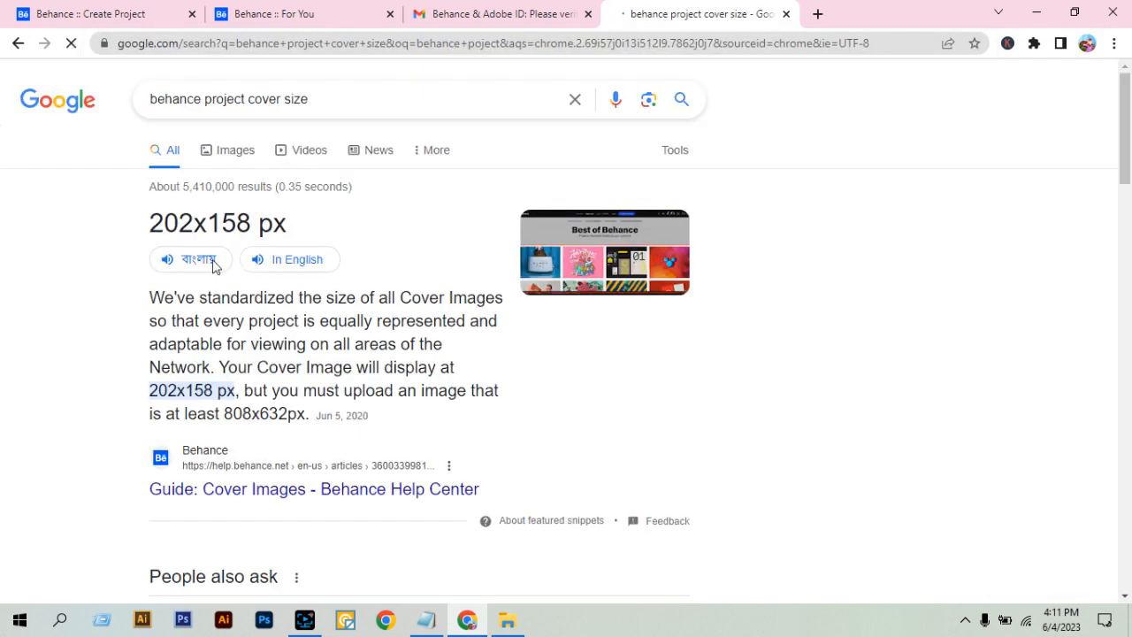
Find the Behance Dimensions 2021 image among the image results, open it in its own tab and enlarge the size specifications.
left_click(212, 152)
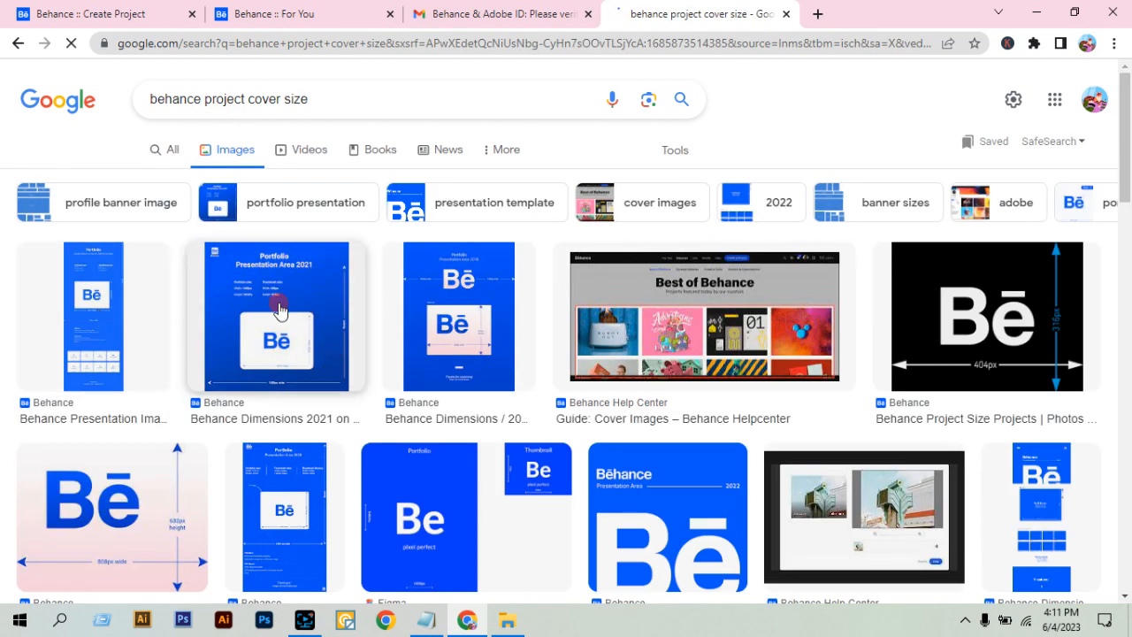
left_click(279, 309)
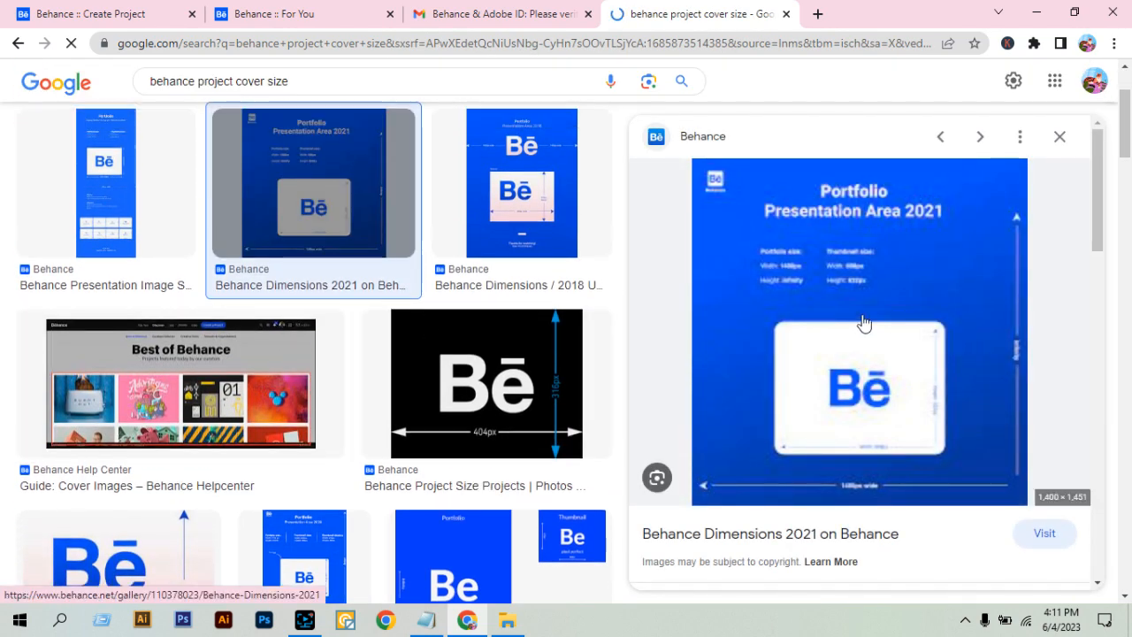
right_click(862, 316)
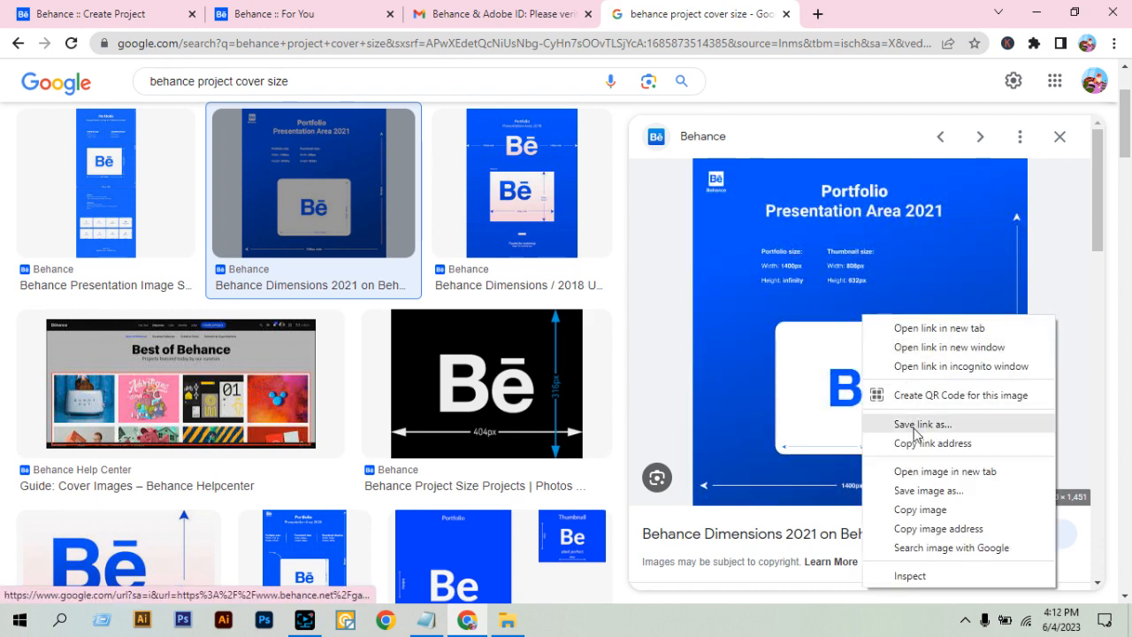
left_click(925, 470)
left_click(768, 17)
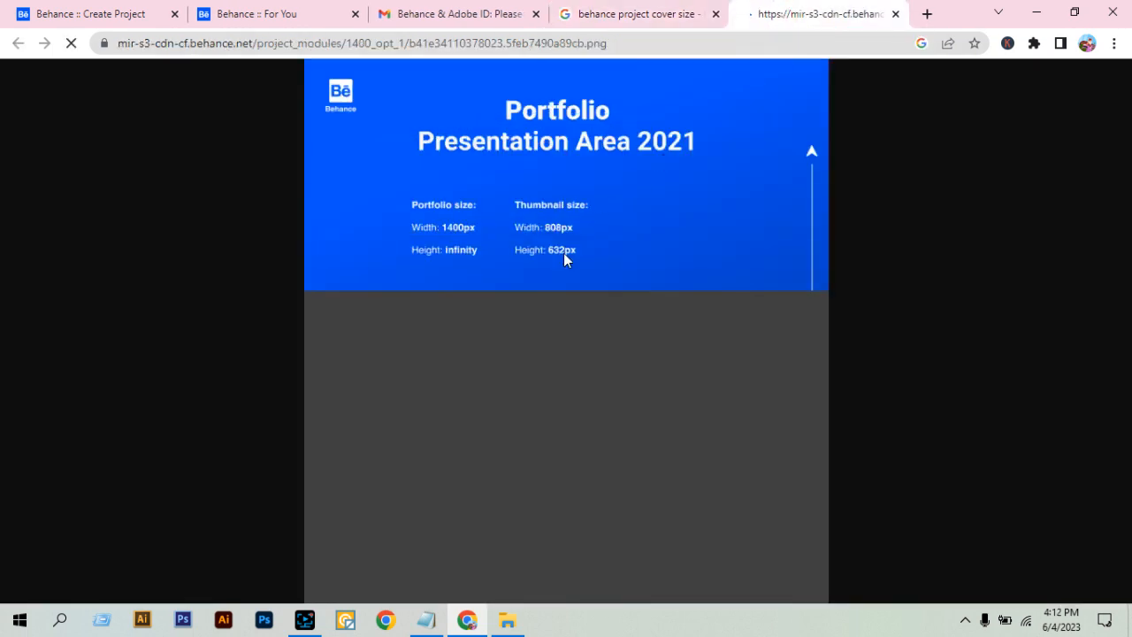
left_click(557, 227)
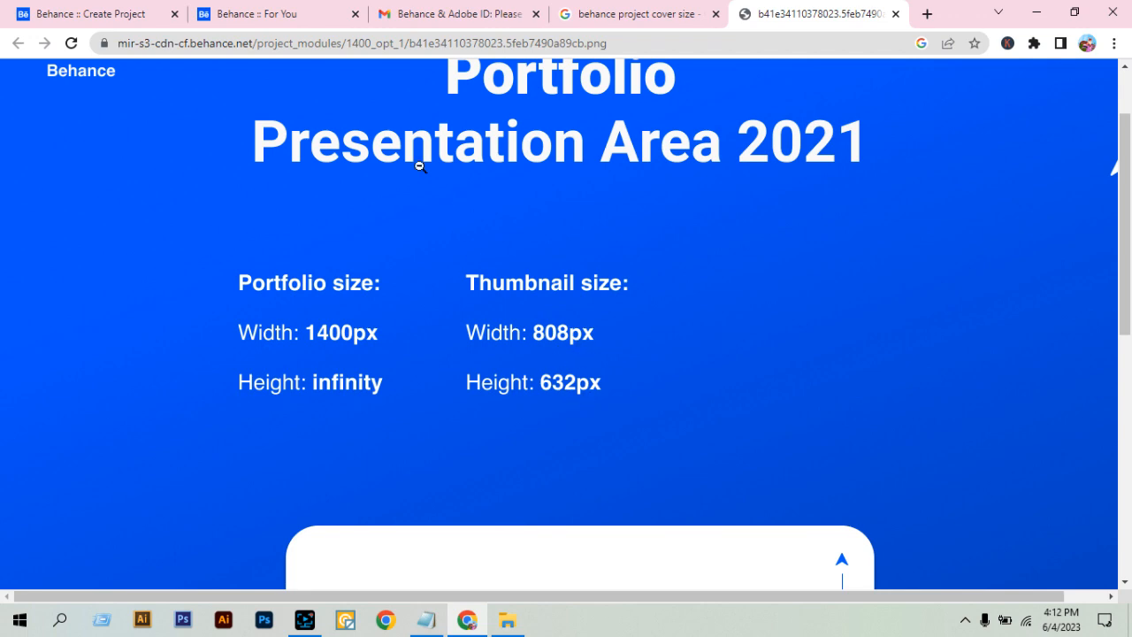
Return to the project's cover editor, dismiss the file picker without uploading, and apply the crop with the green Summit Adventures image.
left_click(271, 12)
left_click(117, 13)
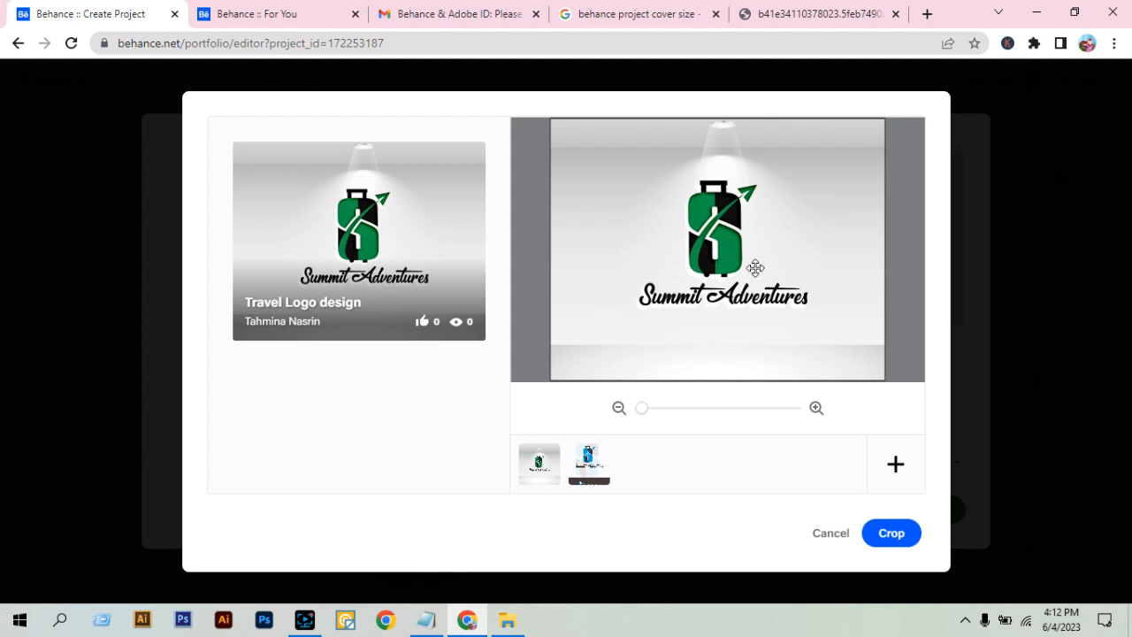
left_click(890, 467)
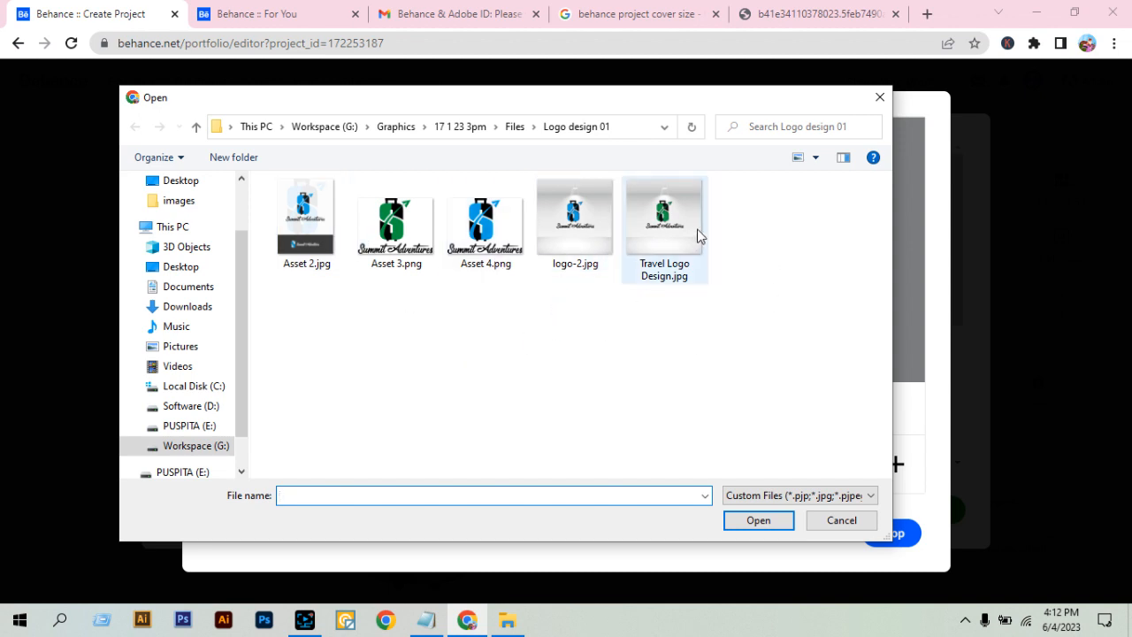
left_click(836, 520)
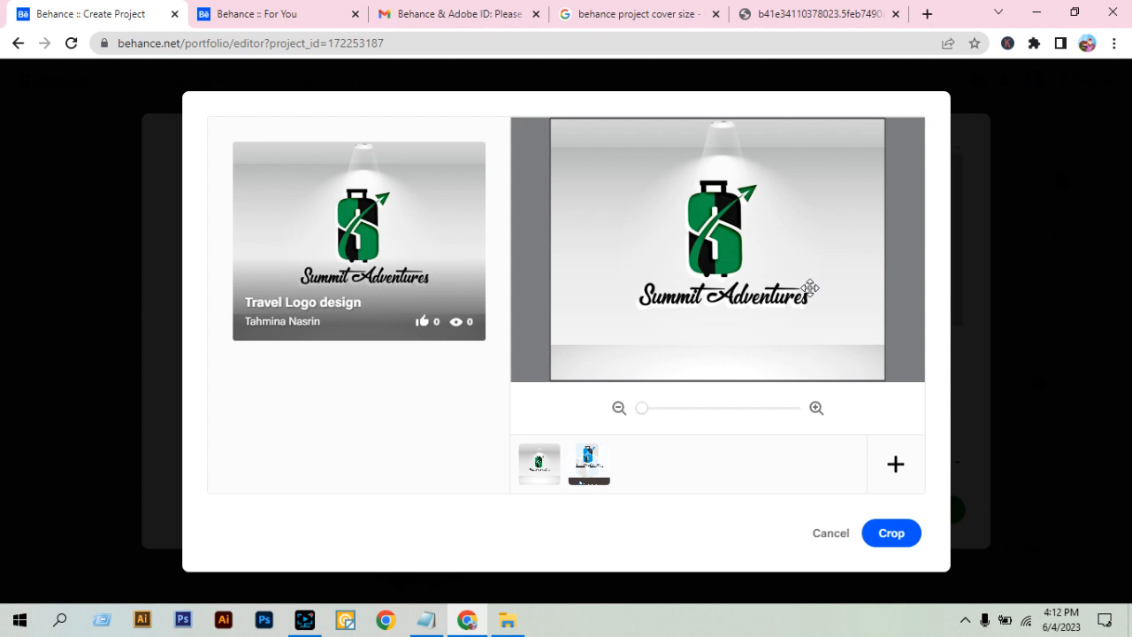
left_click(911, 542)
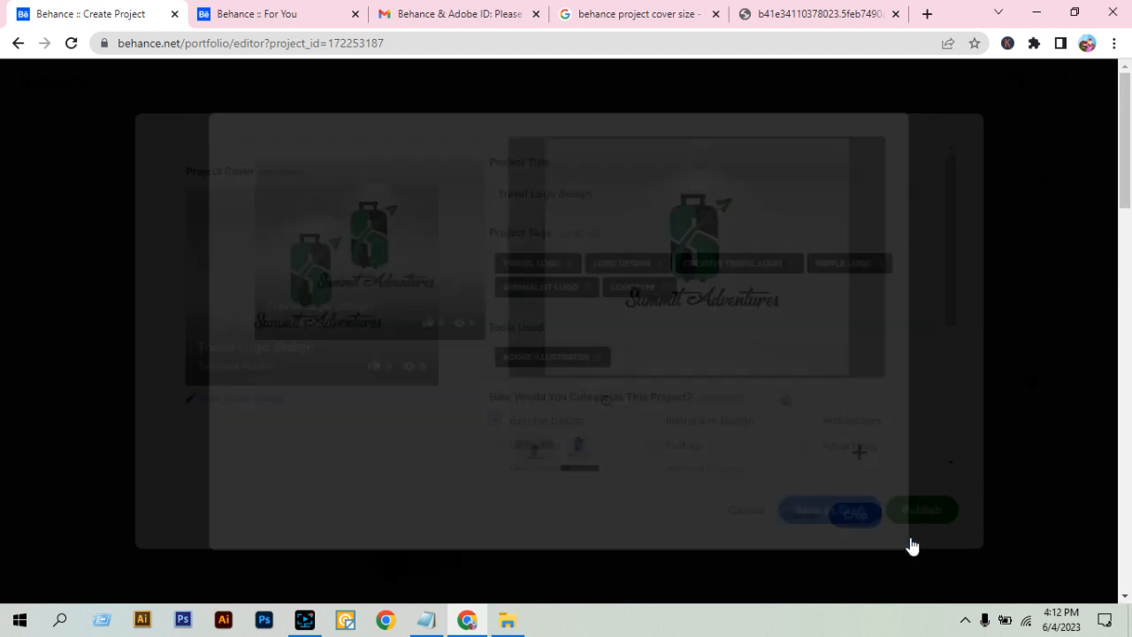
Review the project's cover, tags and publishing settings, and recheck the Behance portfolio and thumbnail size reference.
scroll(917, 417, "down", 3)
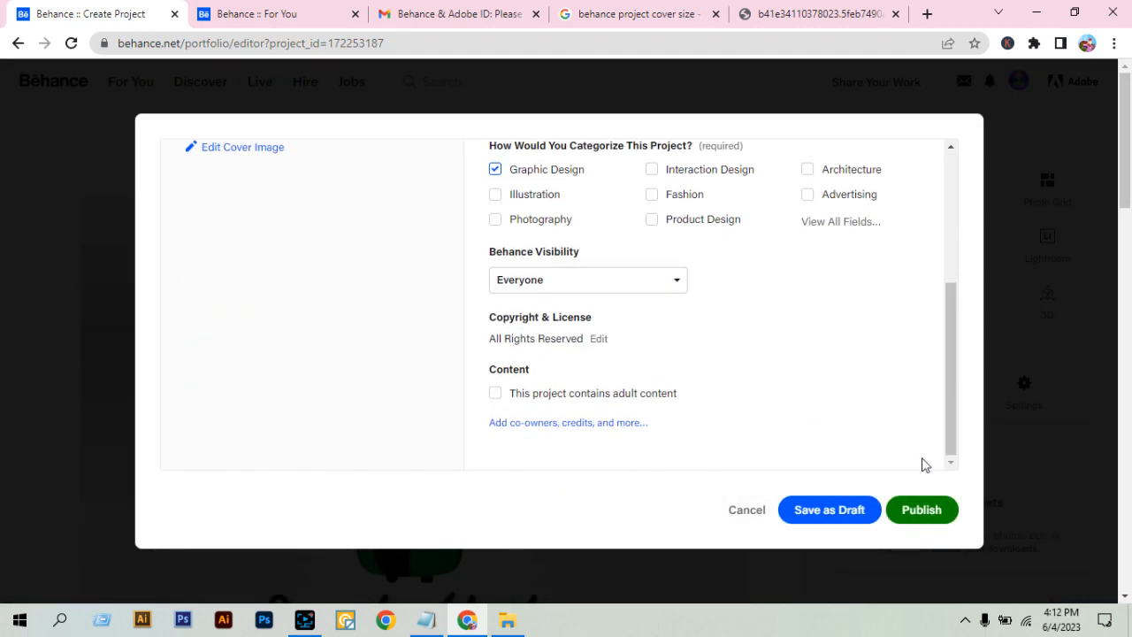
scroll(920, 451, "up", 5)
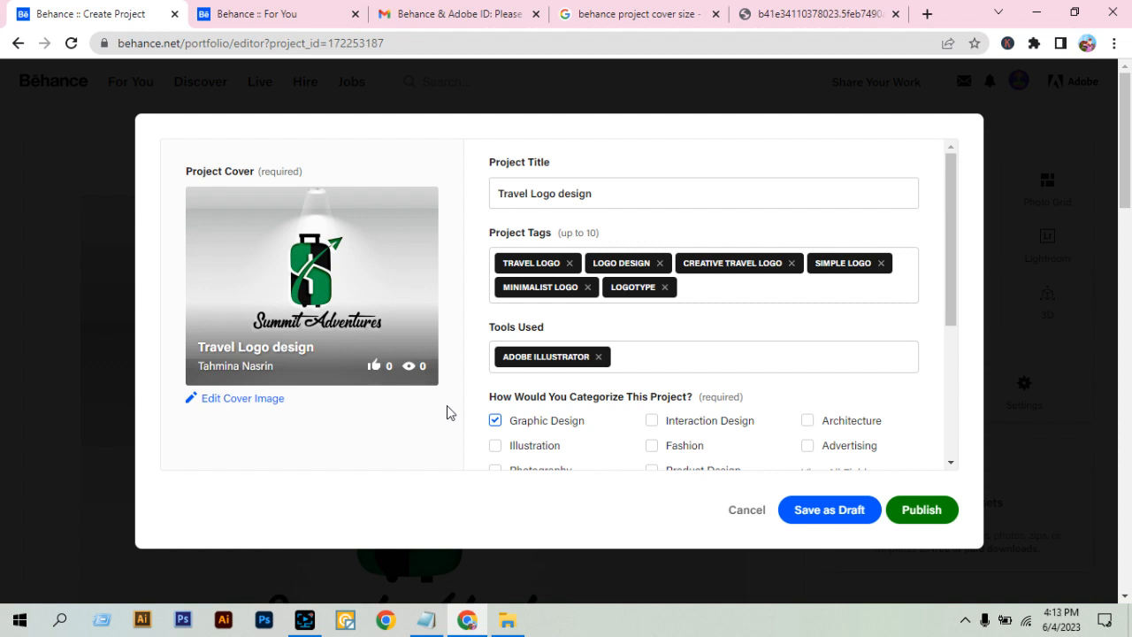
scroll(897, 430, "down", 3)
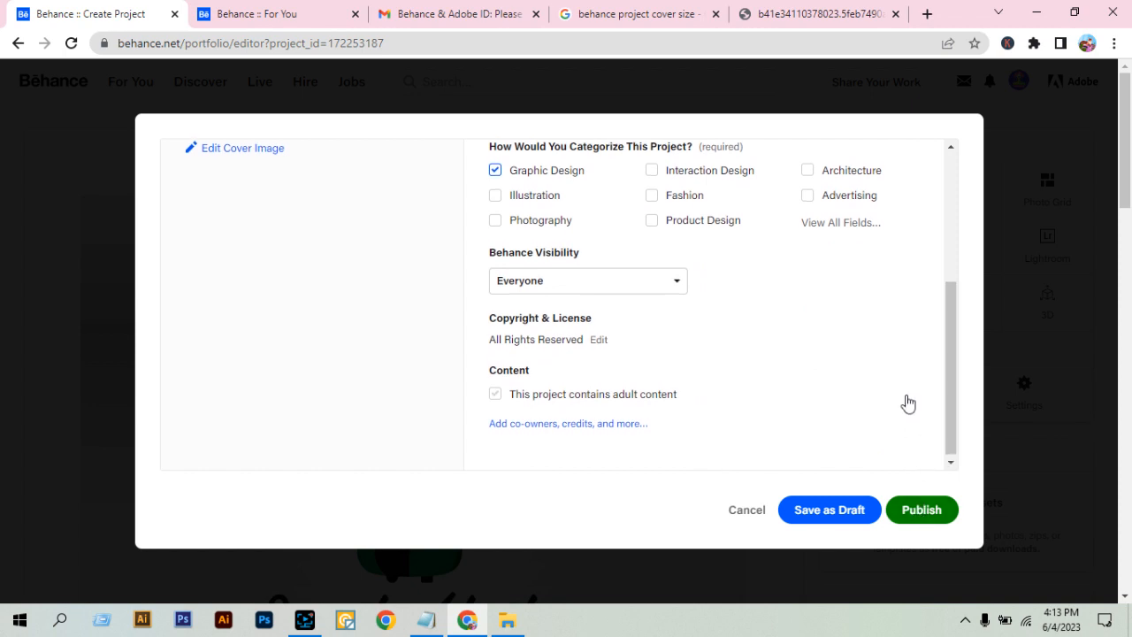
scroll(902, 402, "up", 3)
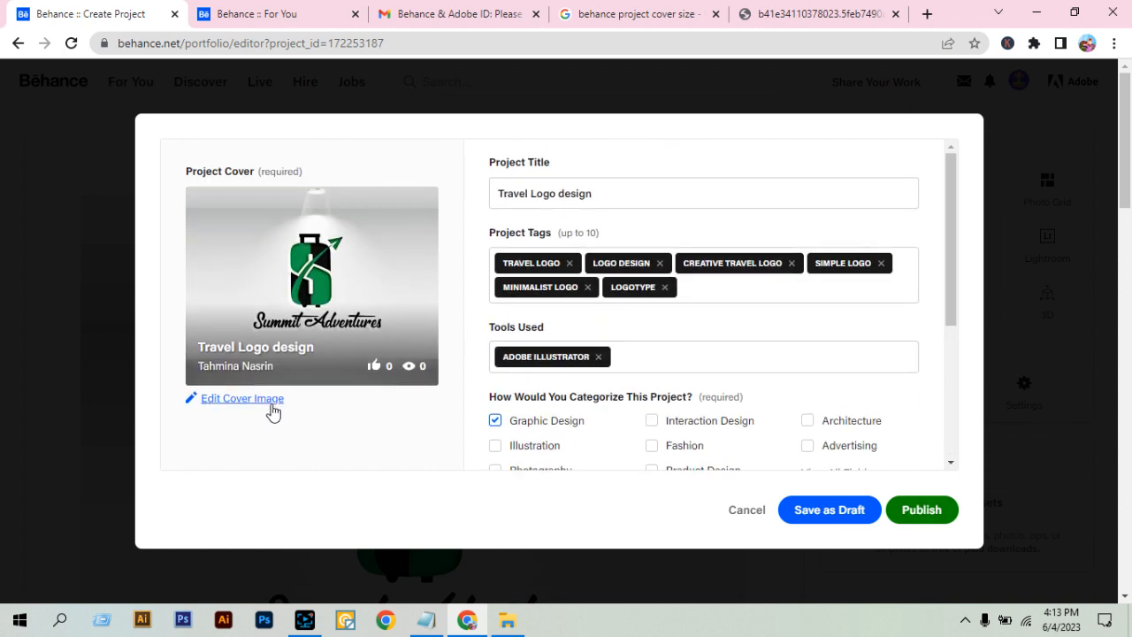
left_click(659, 21)
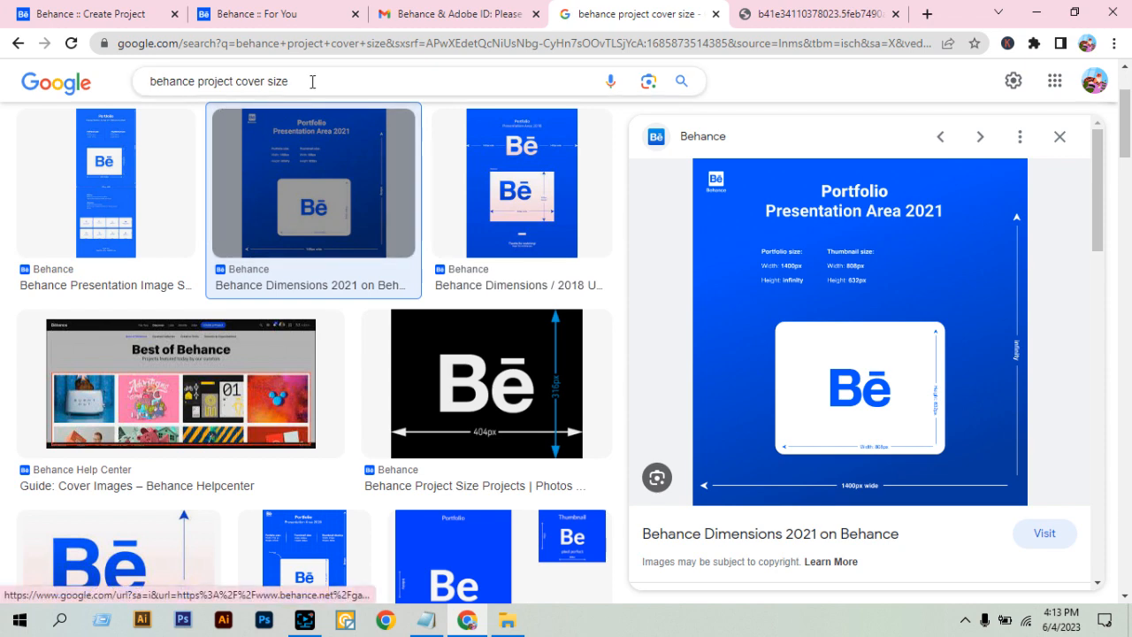
left_click(849, 14)
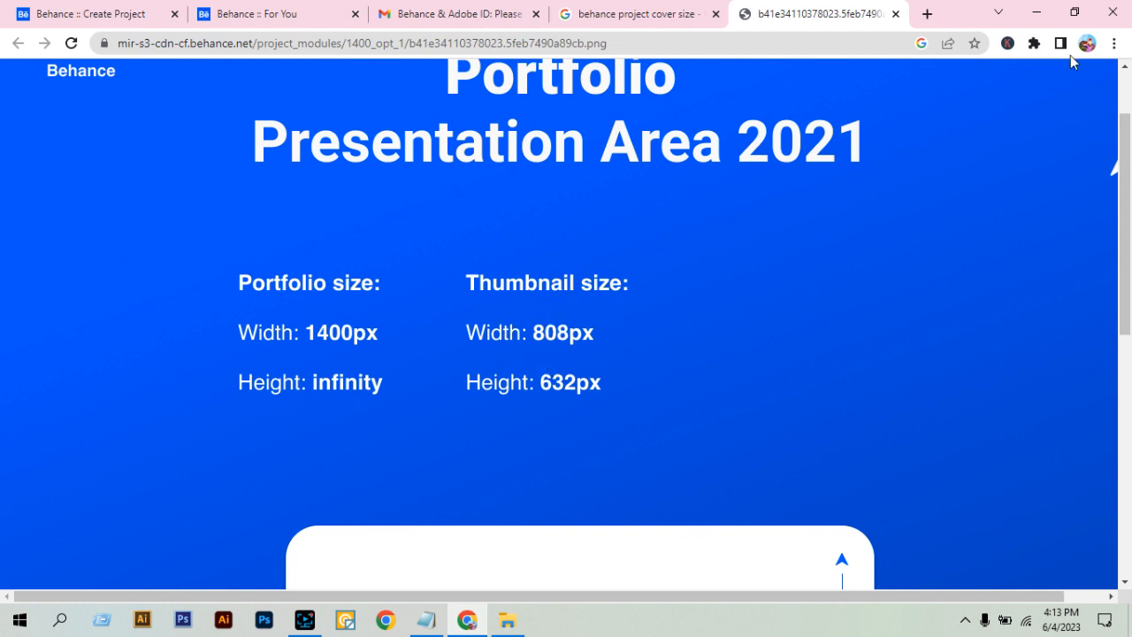
left_click(1036, 13)
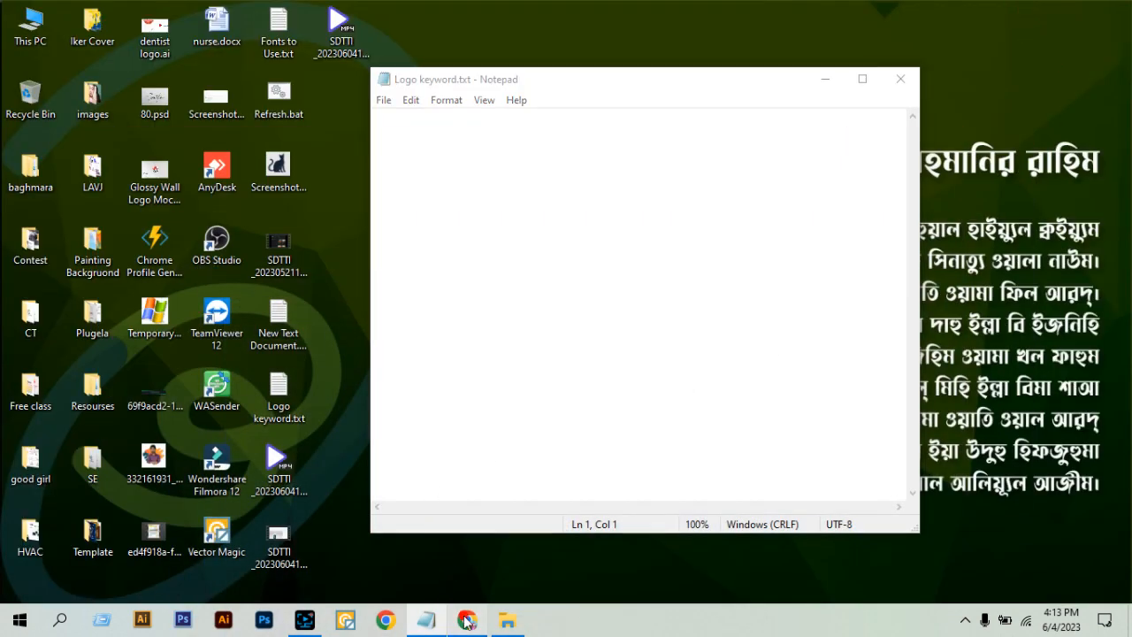
Return to the Travel Logo design project settings in the browser and publish the project.
left_click(467, 619)
left_click(147, 10)
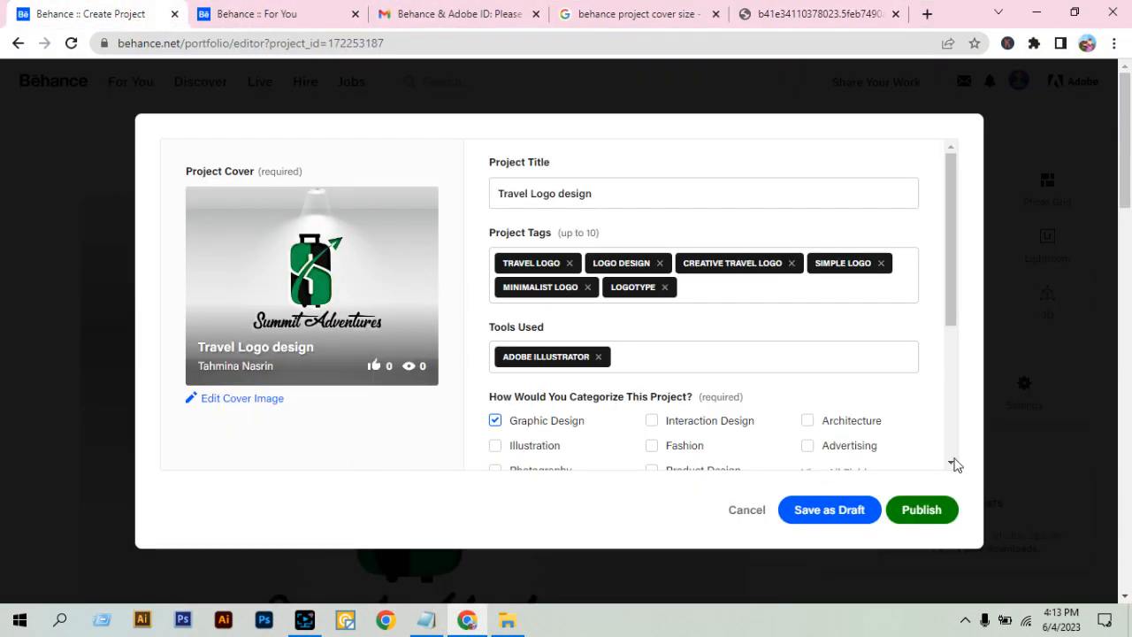
left_click(941, 511)
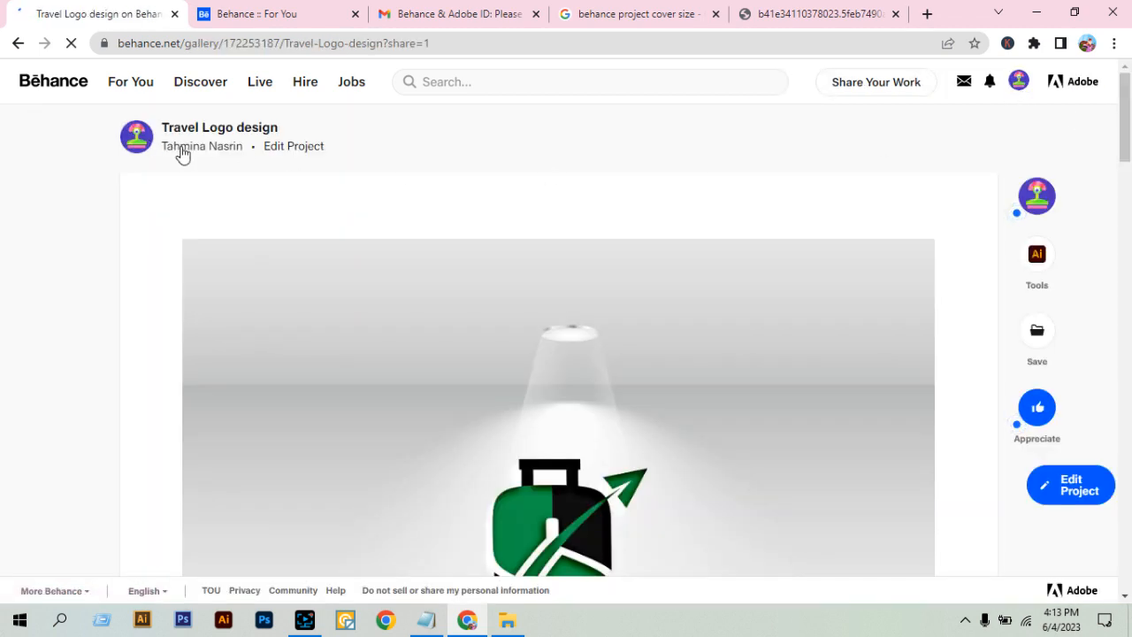
Open the designer's Behance profile from the published project, close the project's tab and find the Travel Logo design among the works.
left_click(182, 148)
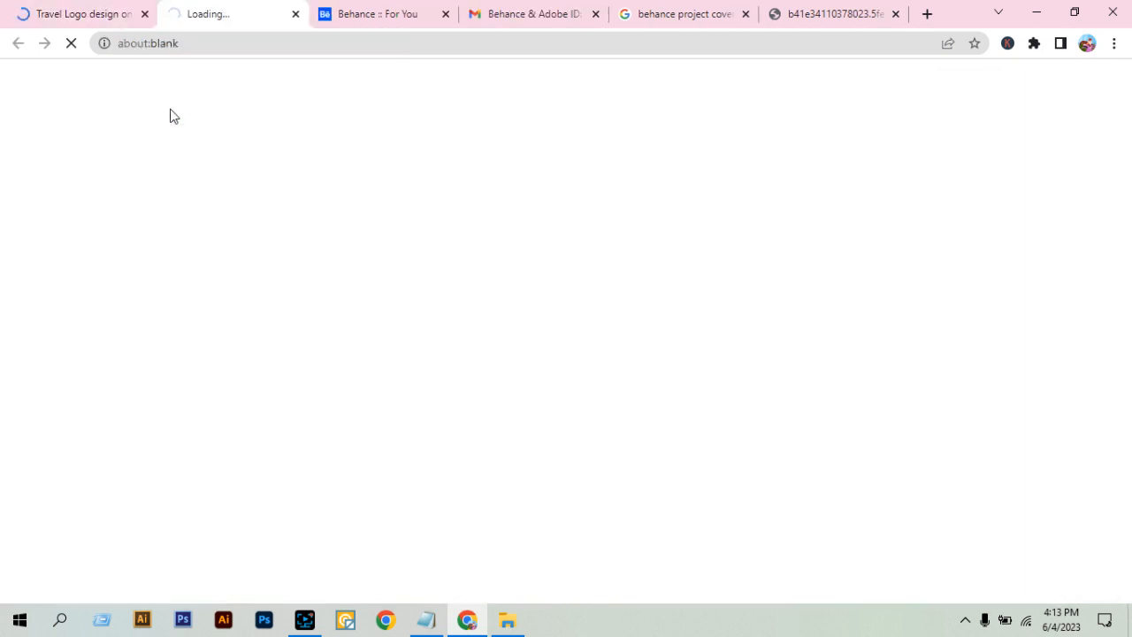
left_click(144, 13)
scroll(831, 376, "down", 1)
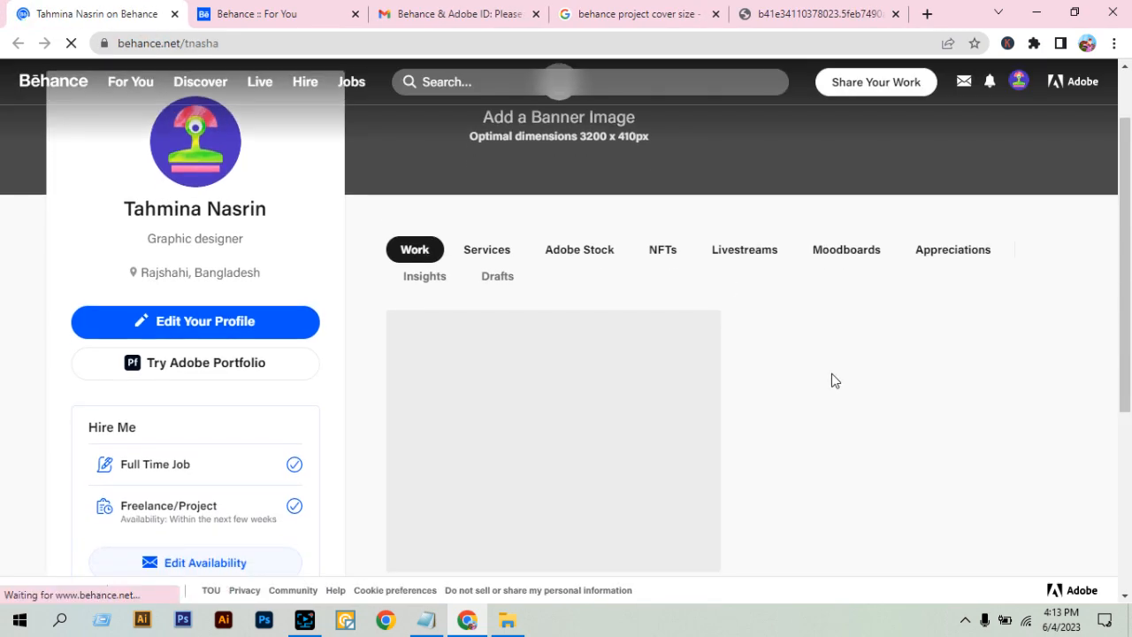
scroll(827, 389, "down", 1)
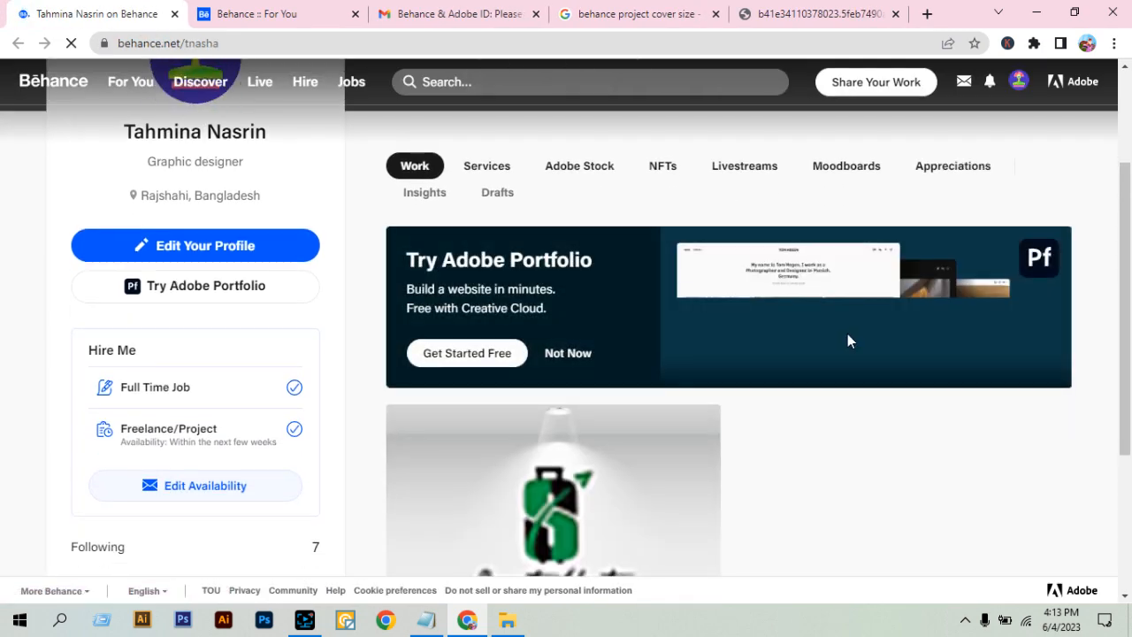
scroll(848, 341, "down", 3)
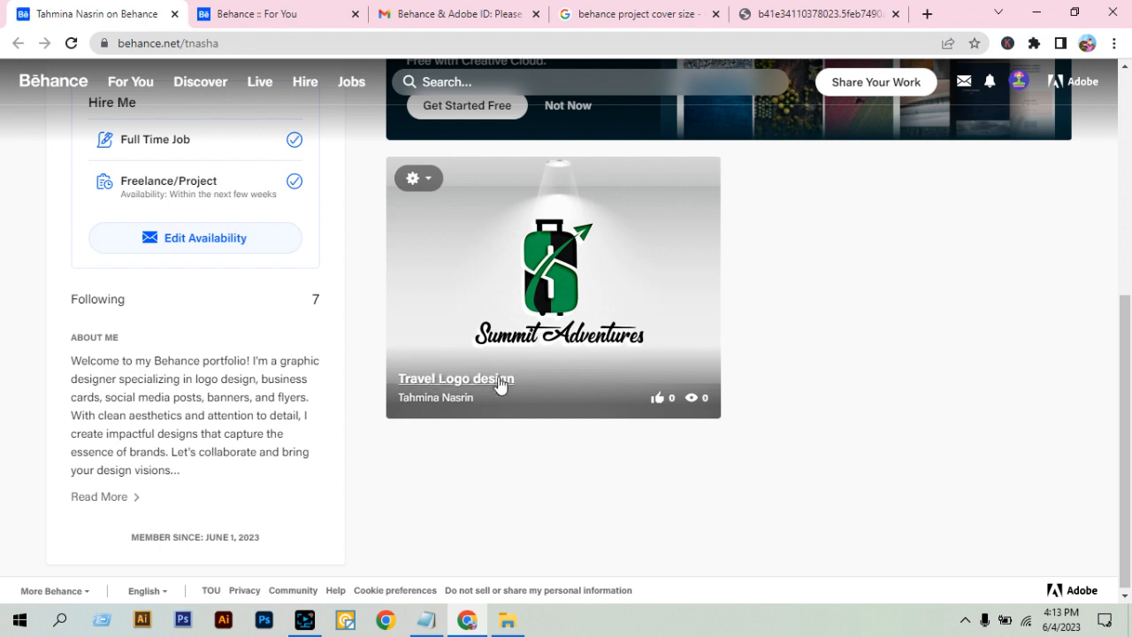
Examine the published Travel Logo design card and its cover within the profile page.
scroll(933, 396, "up", 1)
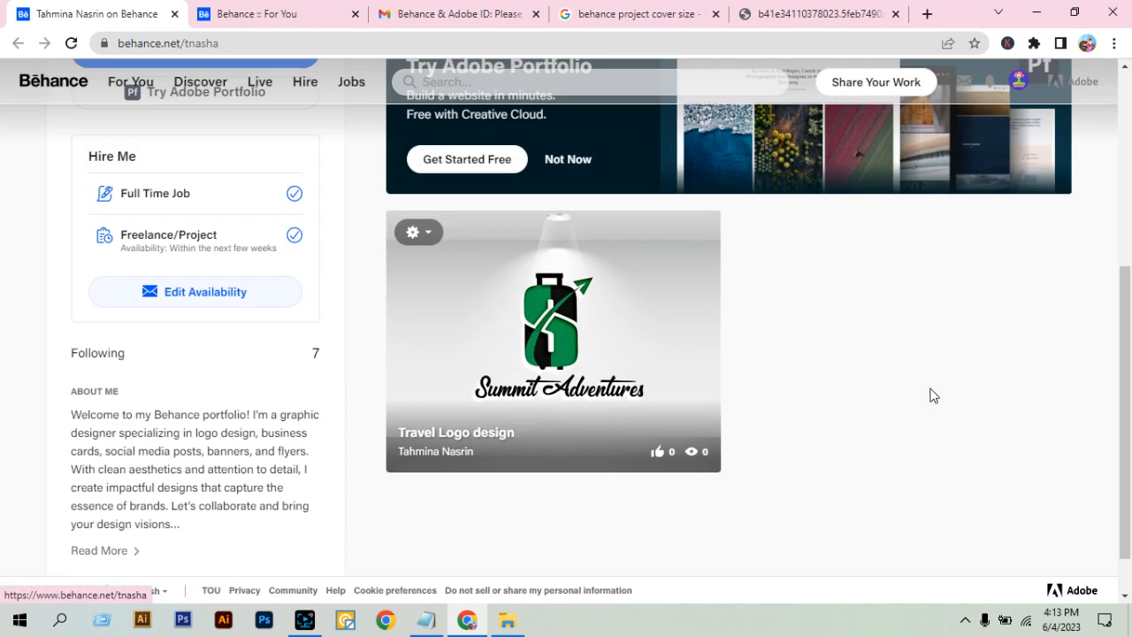
scroll(931, 394, "up", 4)
scroll(946, 400, "down", 2)
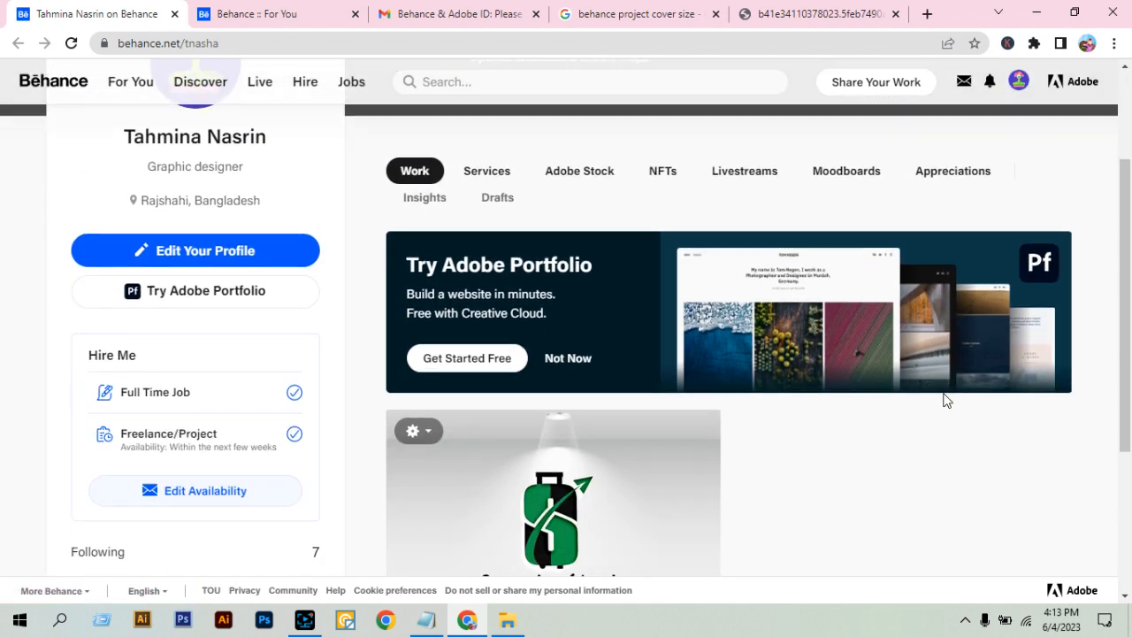
scroll(946, 400, "down", 2)
scroll(1007, 416, "down", 1)
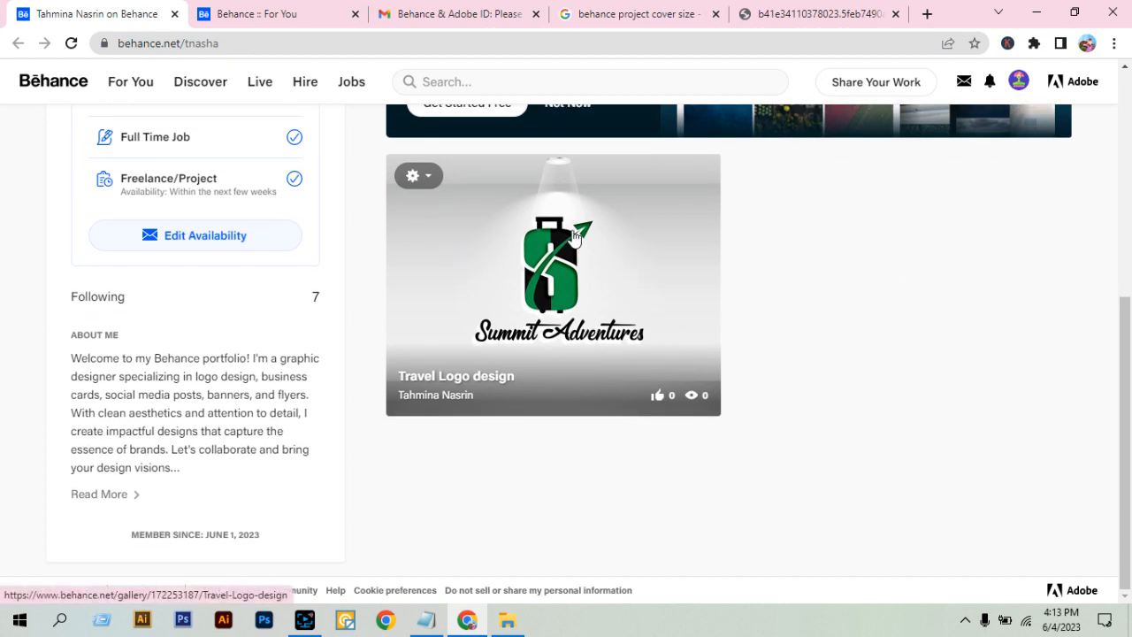
left_click_drag(573, 228, 859, 309)
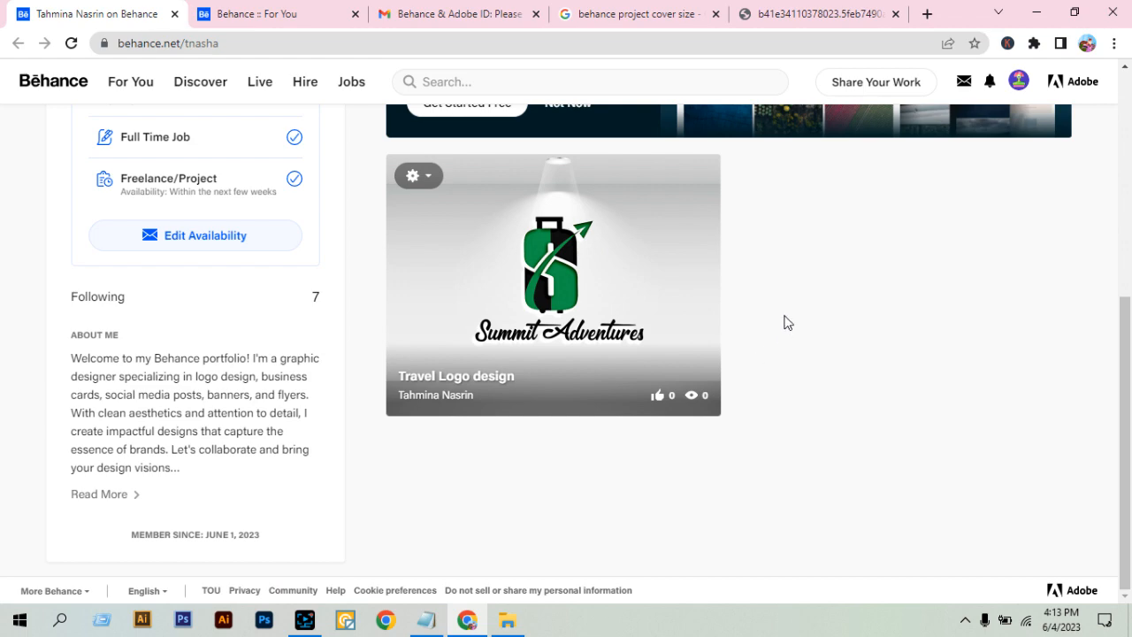
scroll(786, 322, "up", 5)
scroll(784, 321, "down", 4)
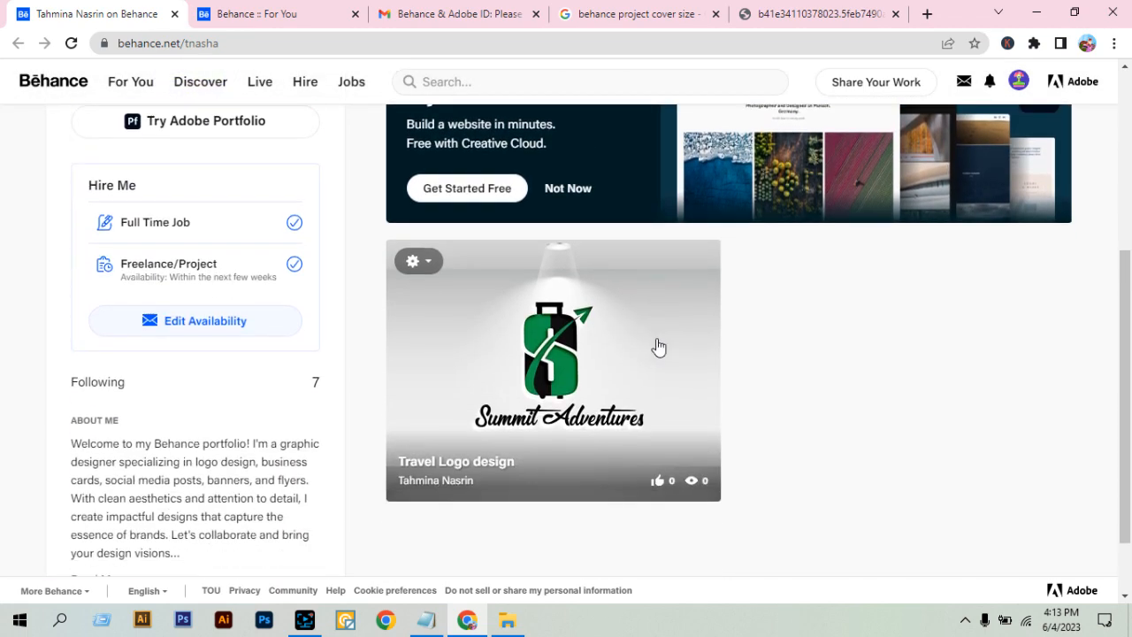
Review the management options offered for the Travel Logo design project, and dismiss them without choosing any.
left_click(428, 264)
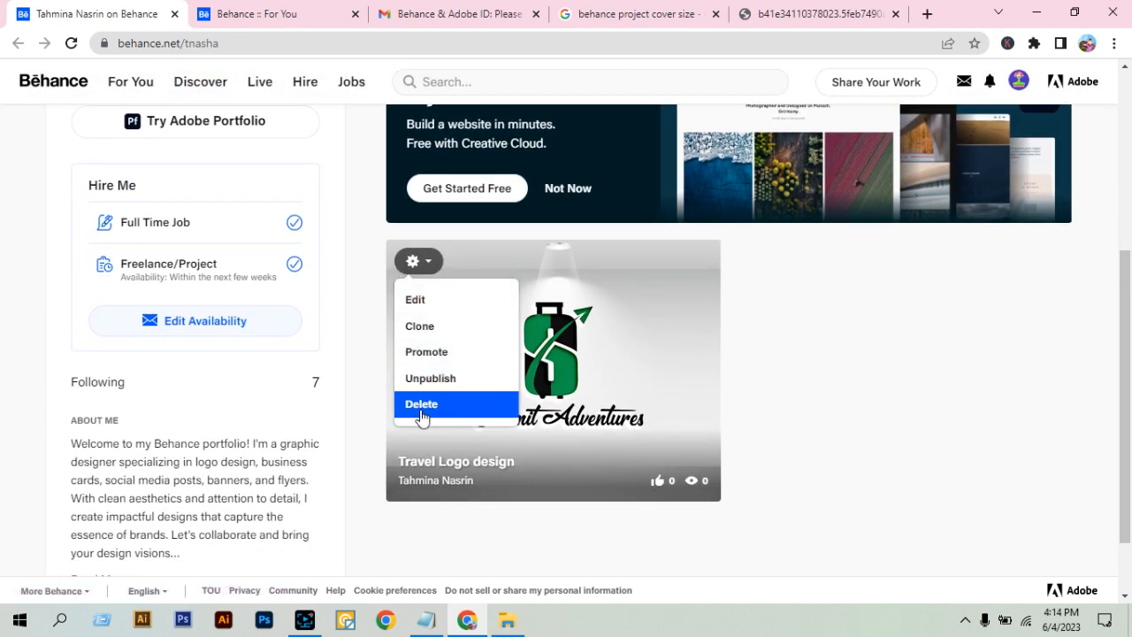
left_click(937, 387)
left_click(424, 261)
left_click(794, 340)
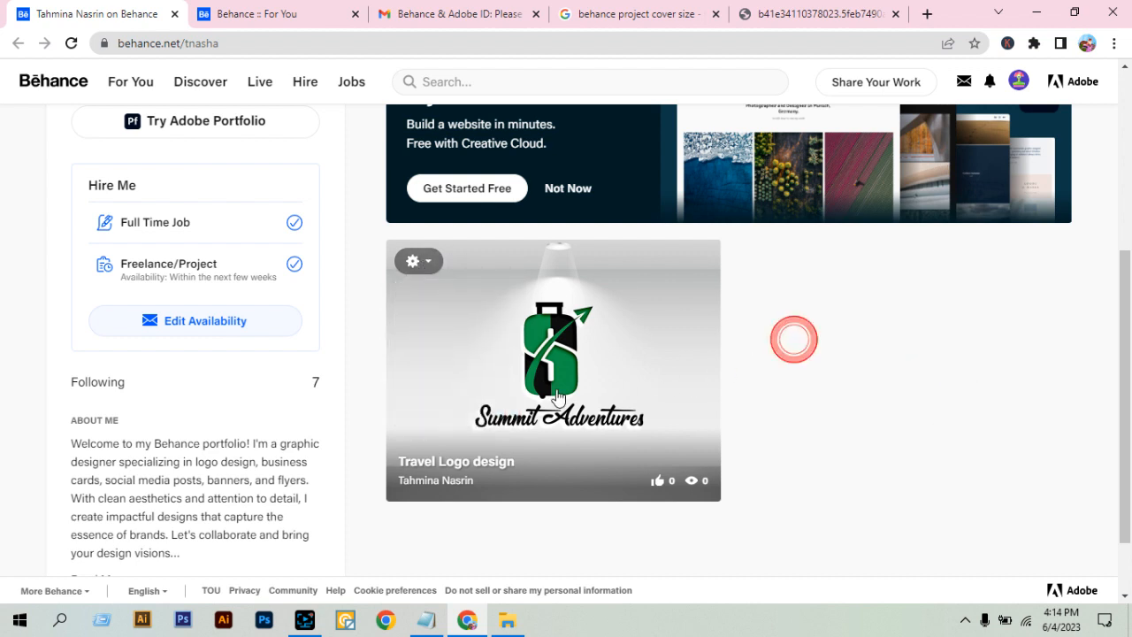
Open the Travel Logo design project in a separate tab to view it, and return to the profile.
right_click(544, 370)
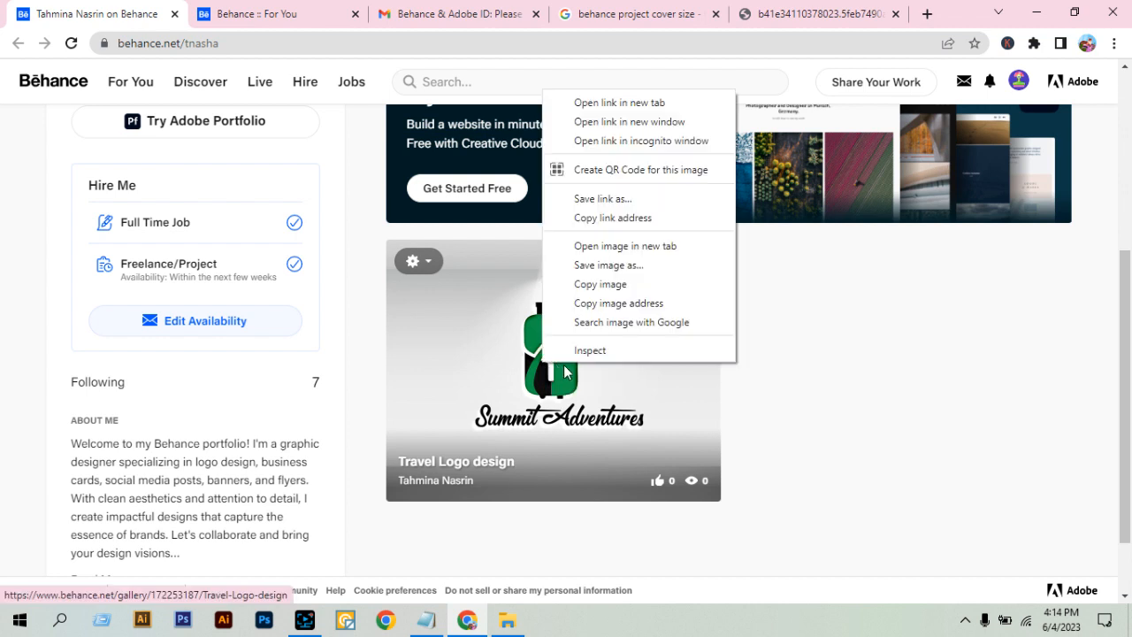
left_click(597, 112)
left_click(266, 13)
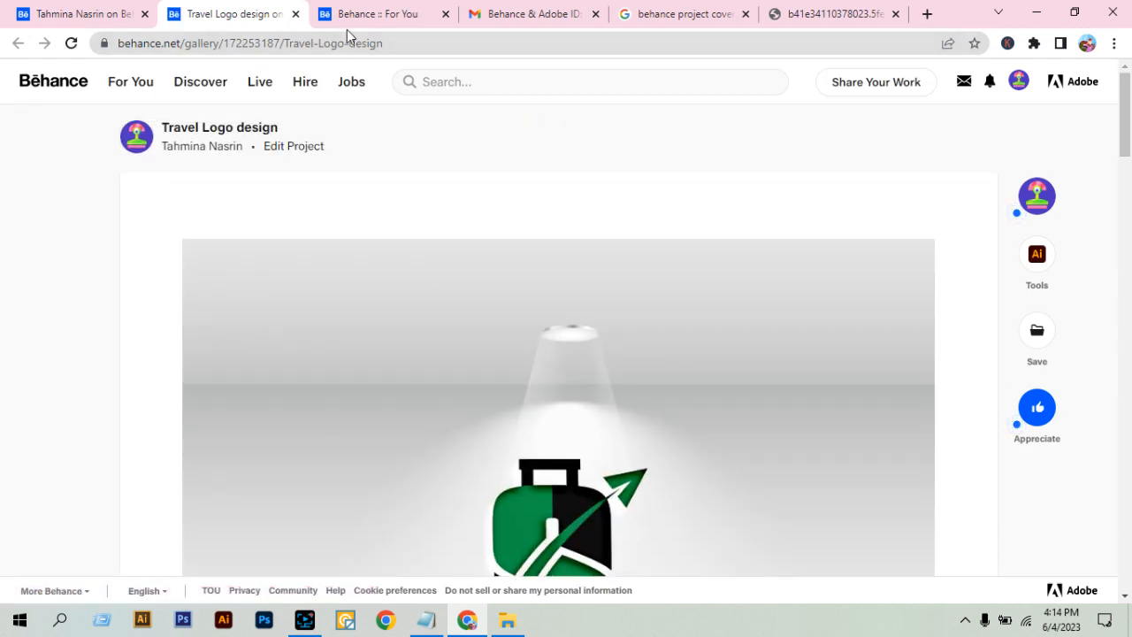
left_click(82, 7)
left_click(928, 357)
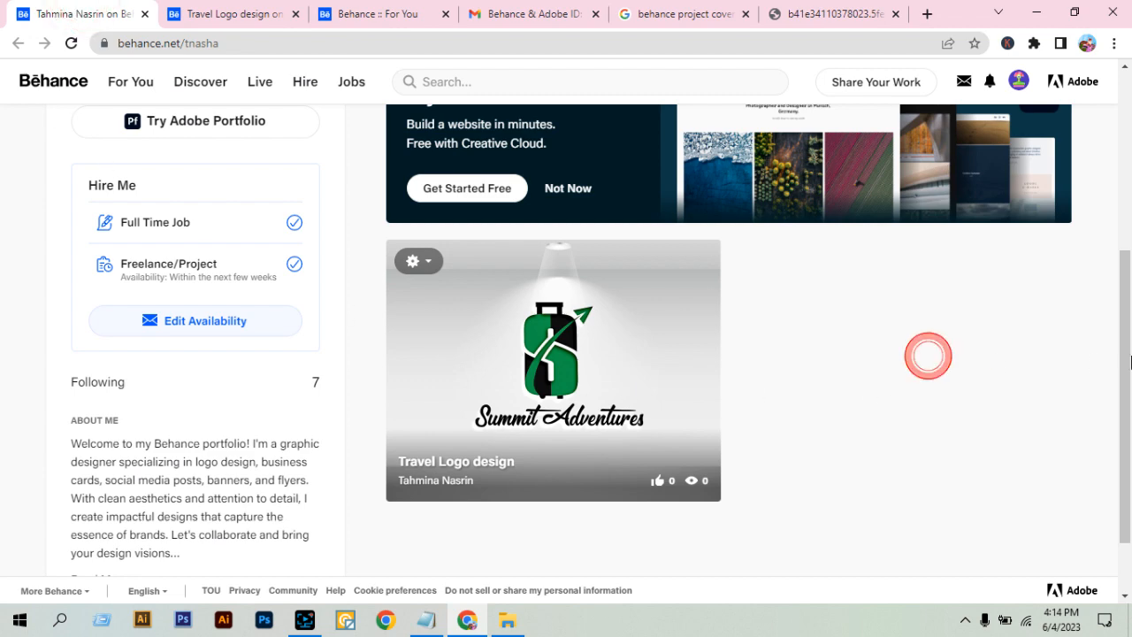
Recheck the project's management options and look over the profile from the project card up to the banner area.
mouse_move(1123, 354)
left_mouse_down()
mouse_move(1129, 153)
mouse_move(1128, 364)
left_mouse_up()
left_click(863, 397)
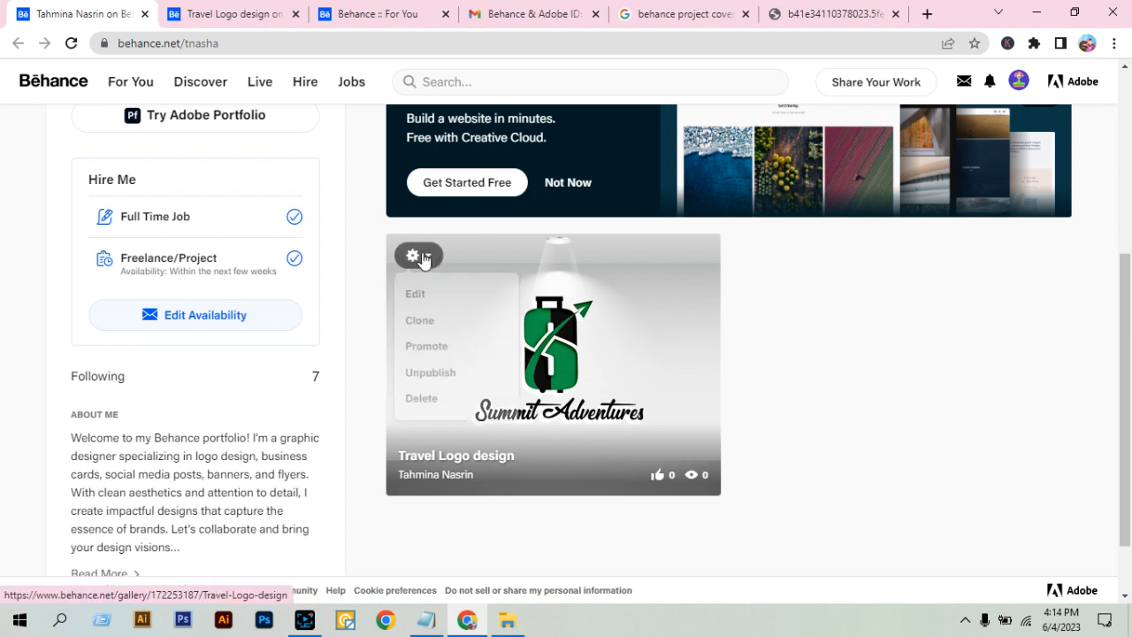
left_click(799, 325)
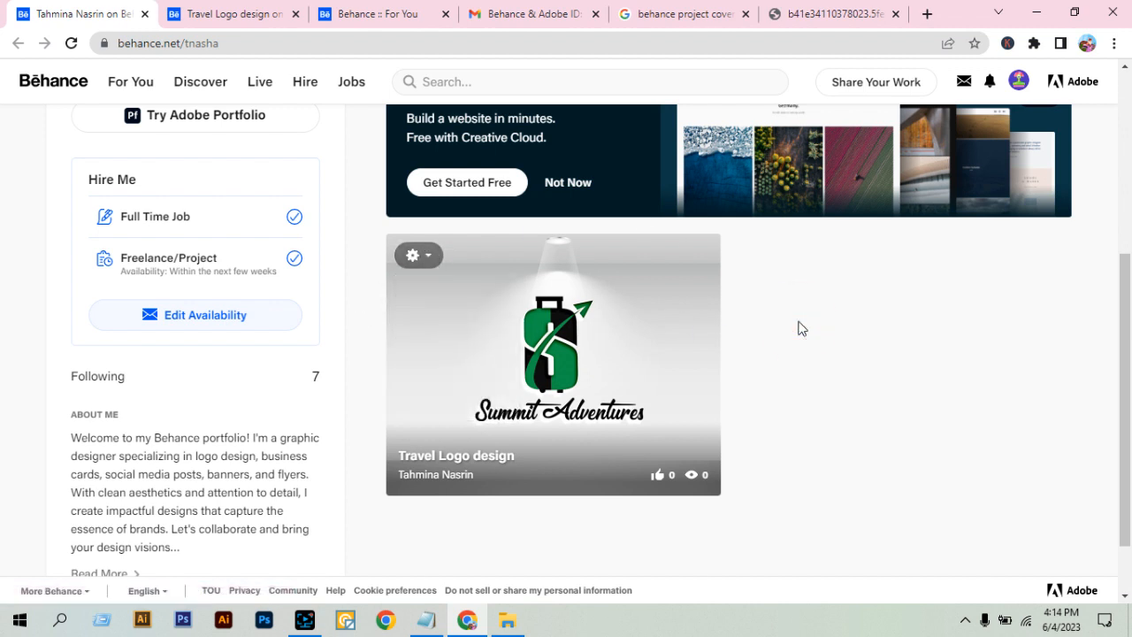
scroll(95, 230, "up", 4)
scroll(289, 233, "down", 5)
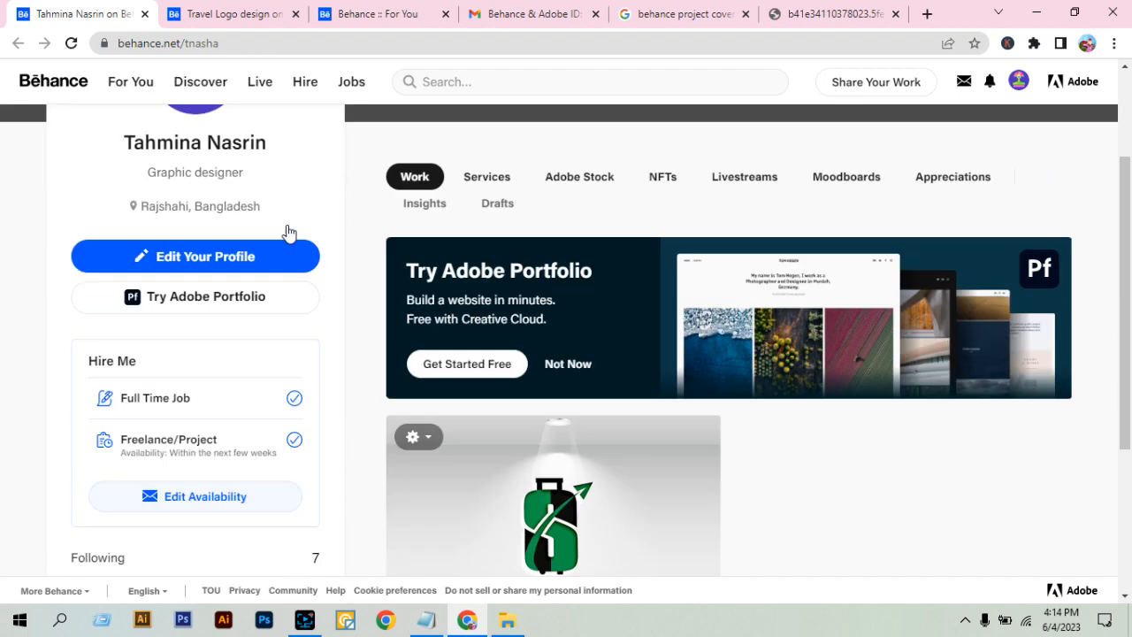
scroll(779, 299, "up", 5)
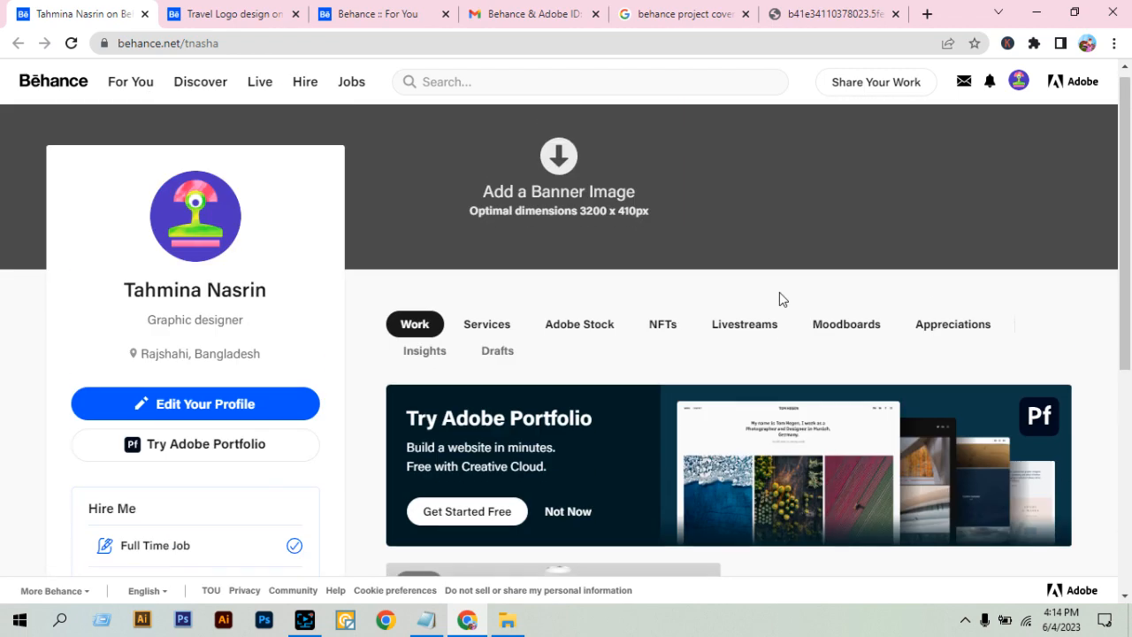
Delete the Travel Logo design project from the profile and return to the start of the profile page.
scroll(362, 251, "down", 4)
left_click(425, 262)
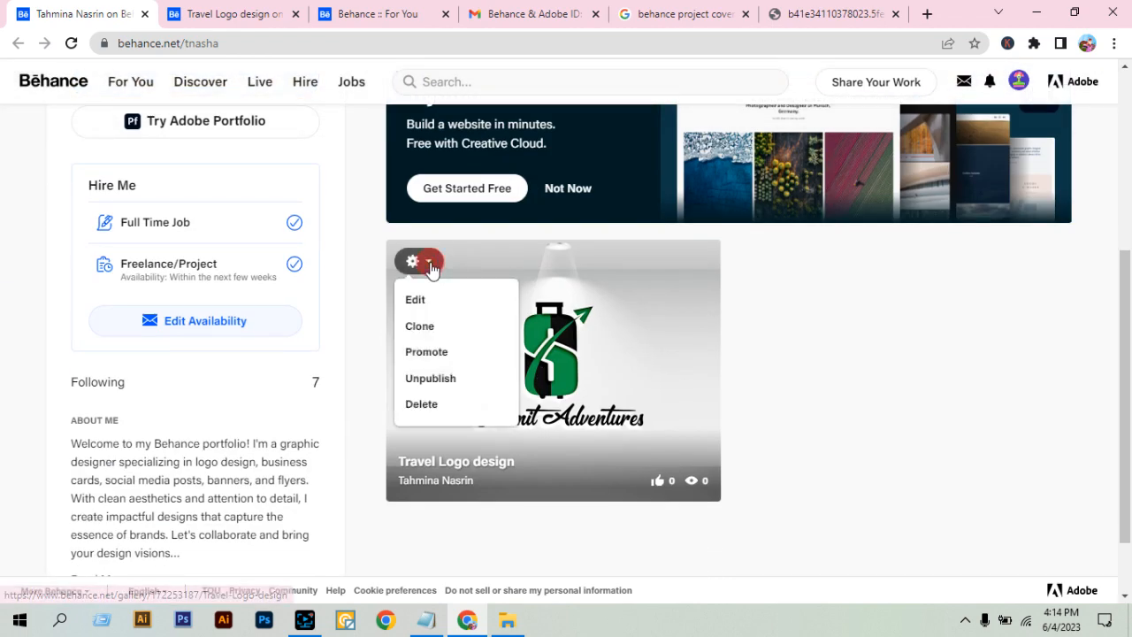
left_click(430, 406)
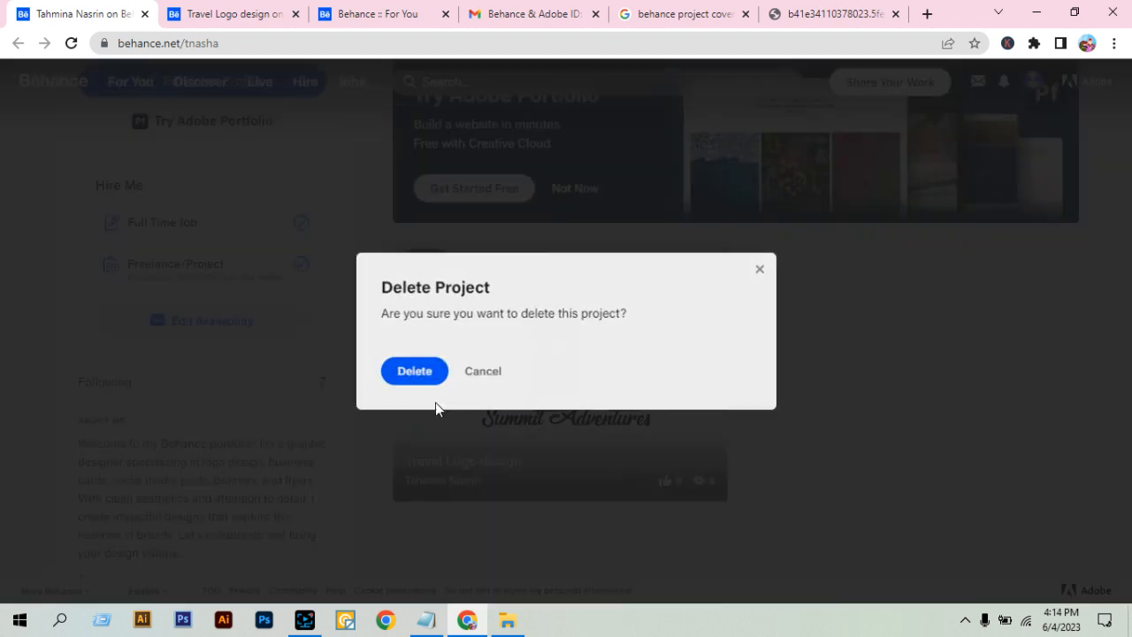
left_click(420, 371)
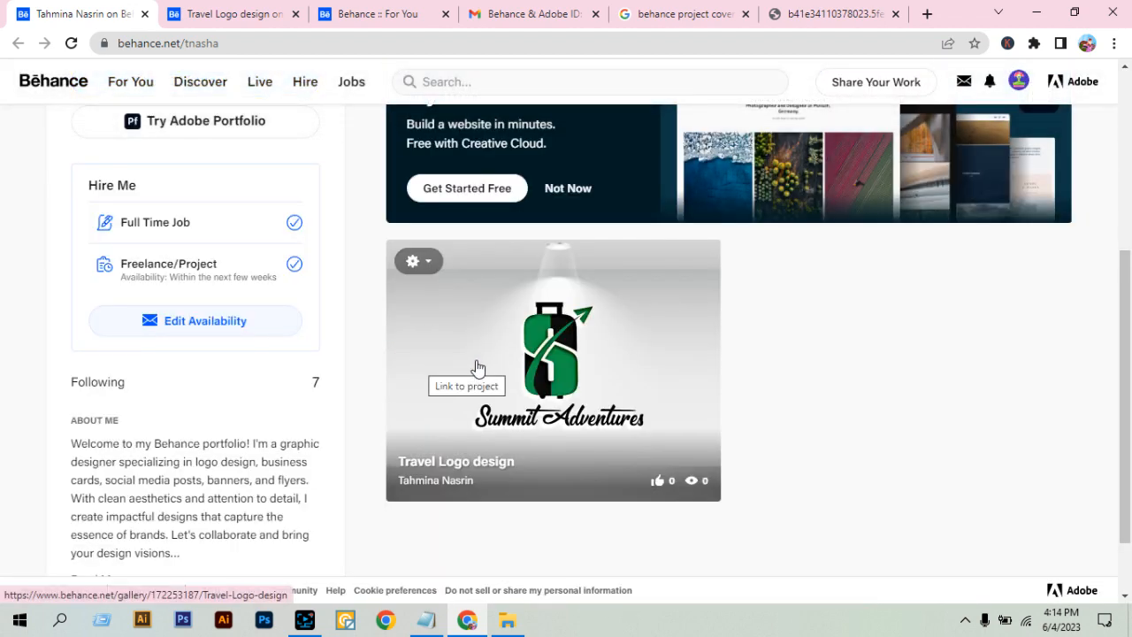
scroll(878, 367, "up", 4)
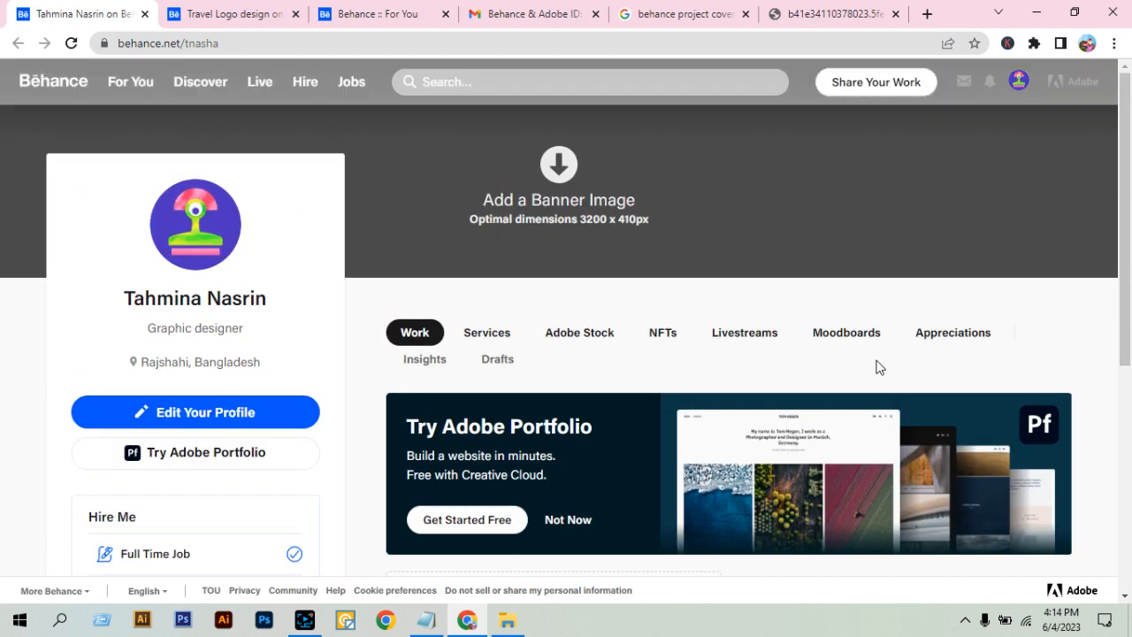